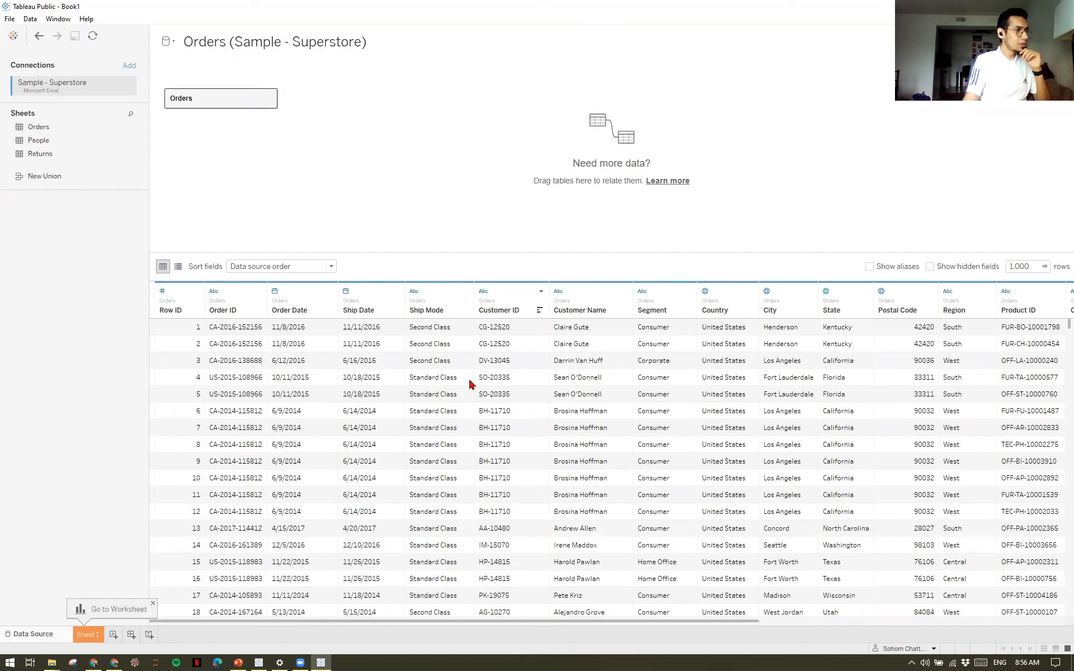
# Dismiss the worksheet hint and review the Orders fields in the metadata list, returning to the data grid.
pyautogui.click(154, 604)
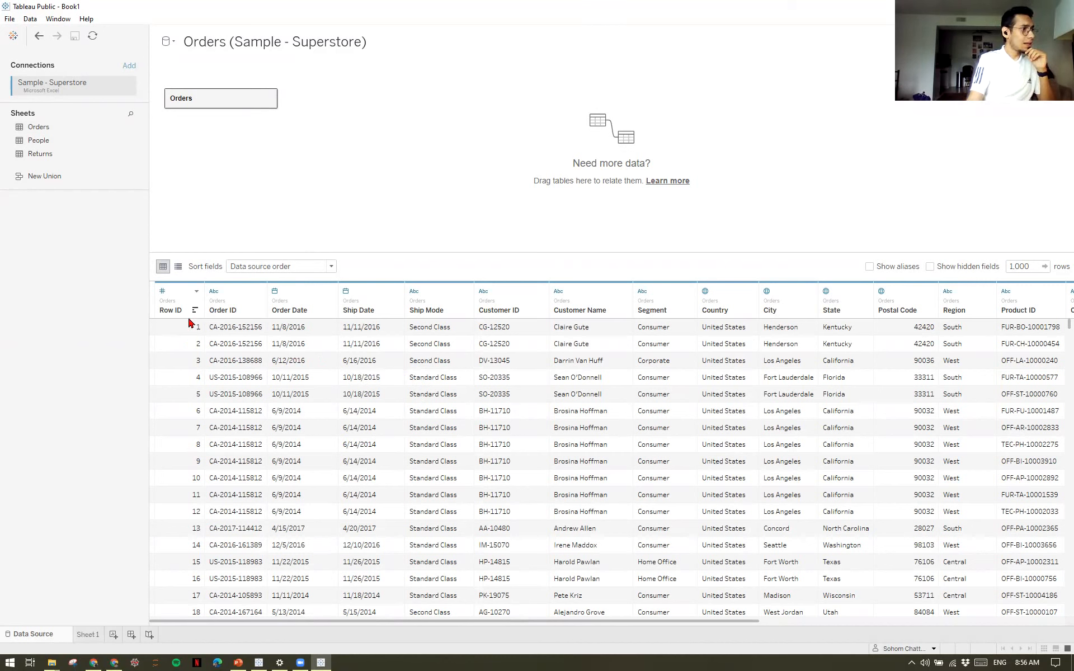
pyautogui.click(178, 268)
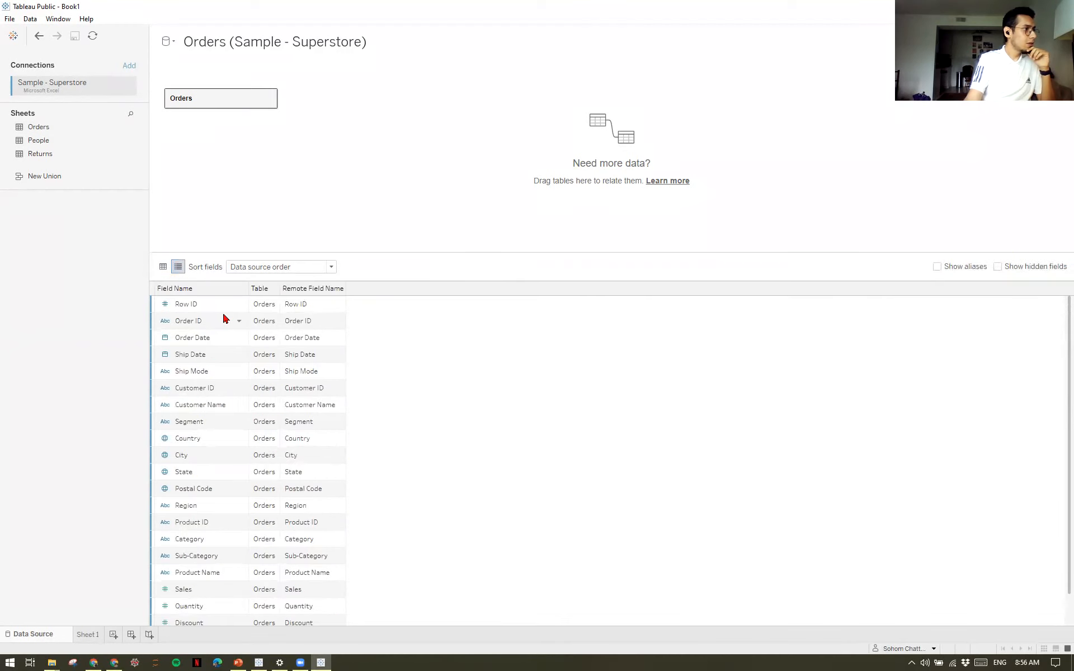
pyautogui.scroll(-1, 215, 447)
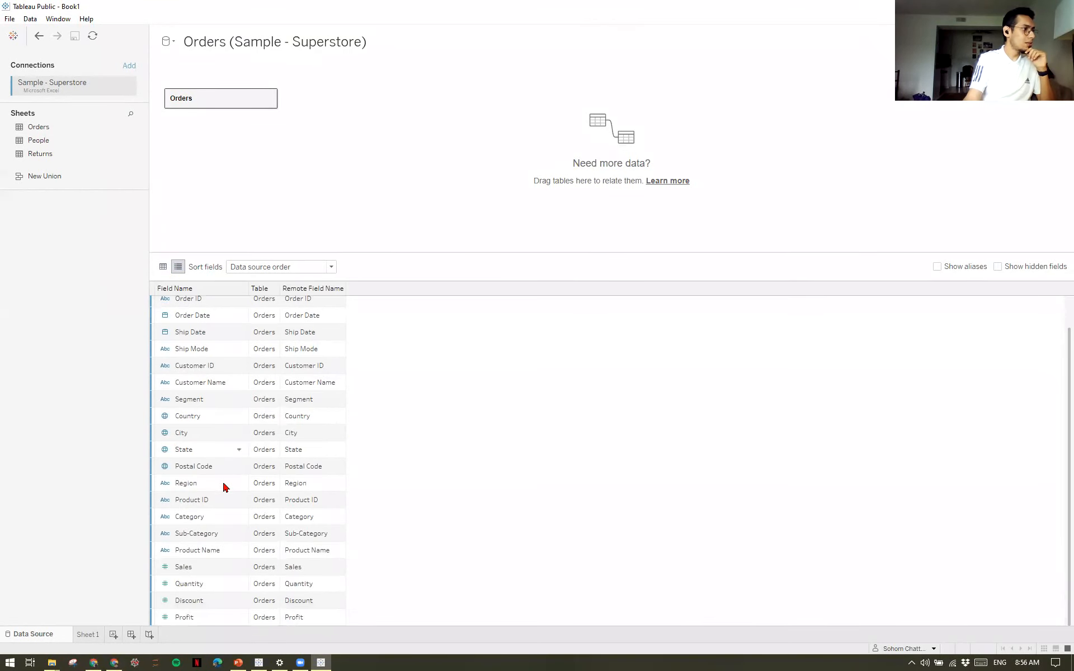
pyautogui.scroll(1, 225, 484)
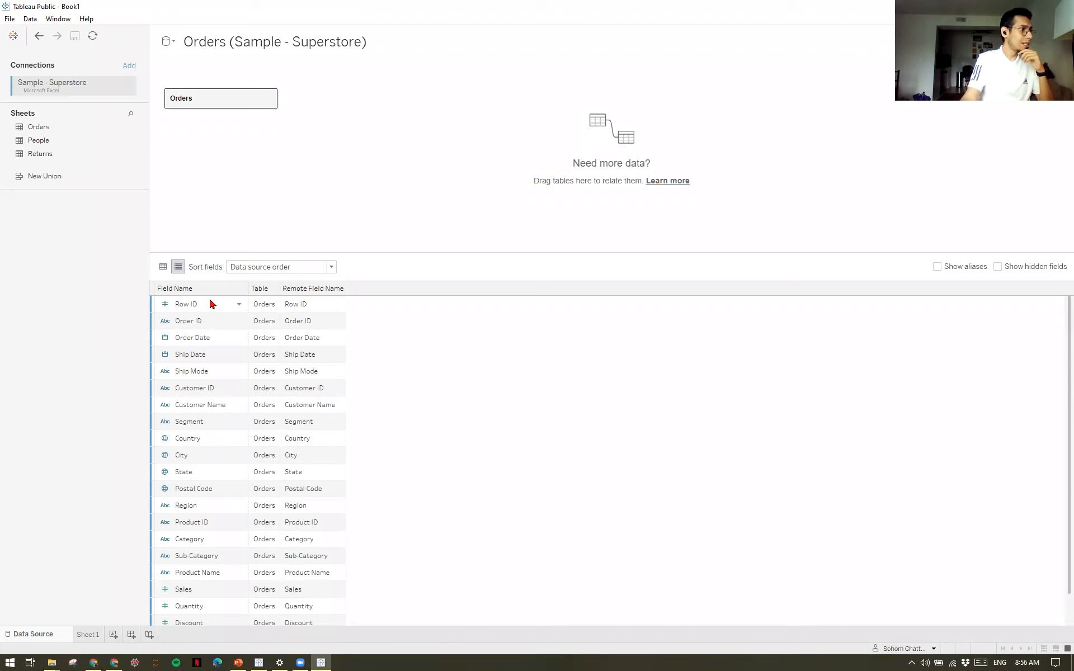
pyautogui.click(162, 267)
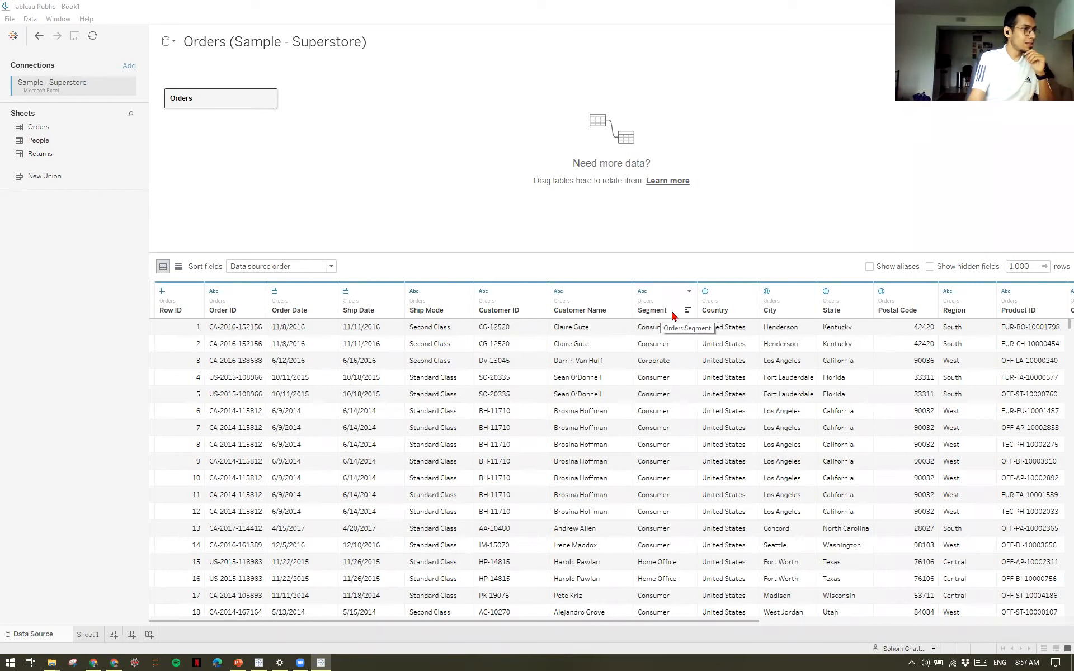
# Inspect the data type choices for the Segment, Row ID and Order Date columns without changing them.
pyautogui.click(644, 291)
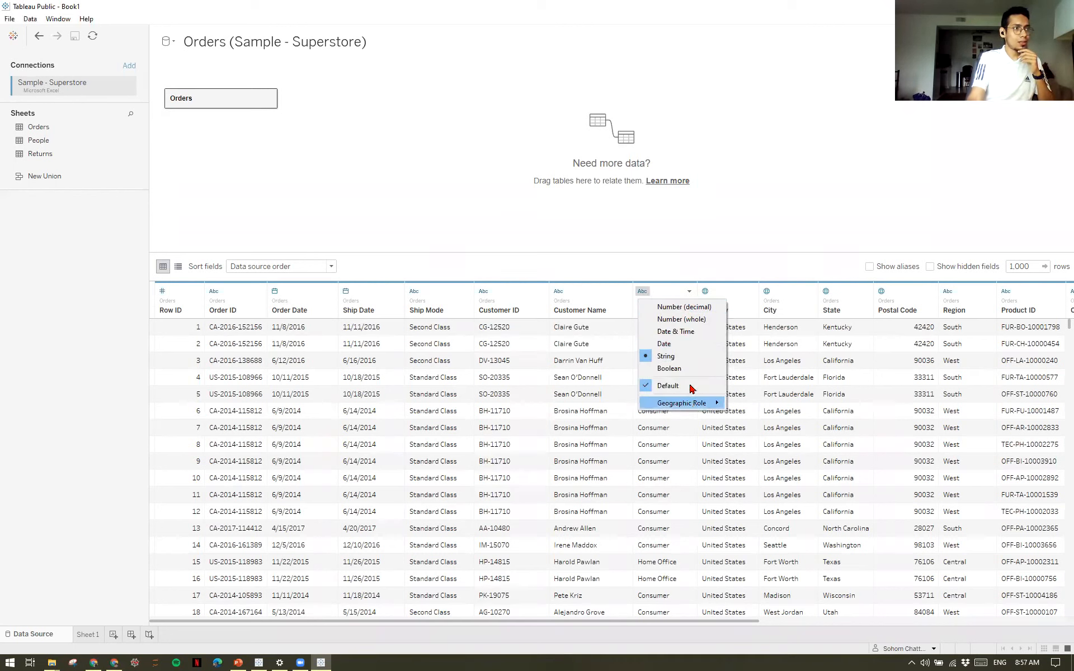
pyautogui.click(634, 274)
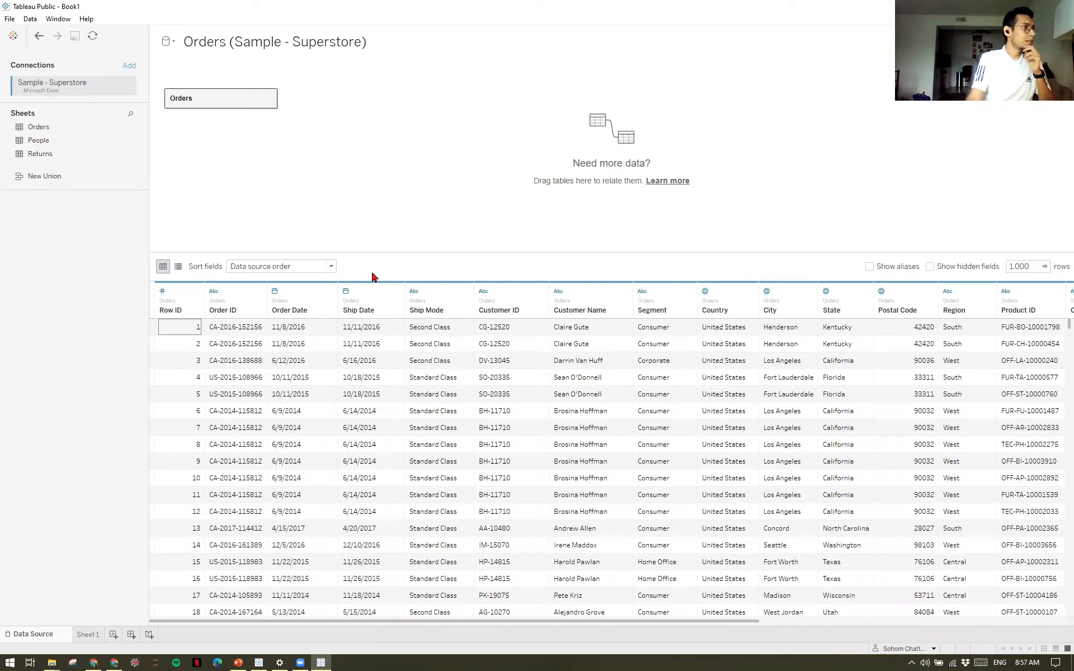
pyautogui.click(163, 292)
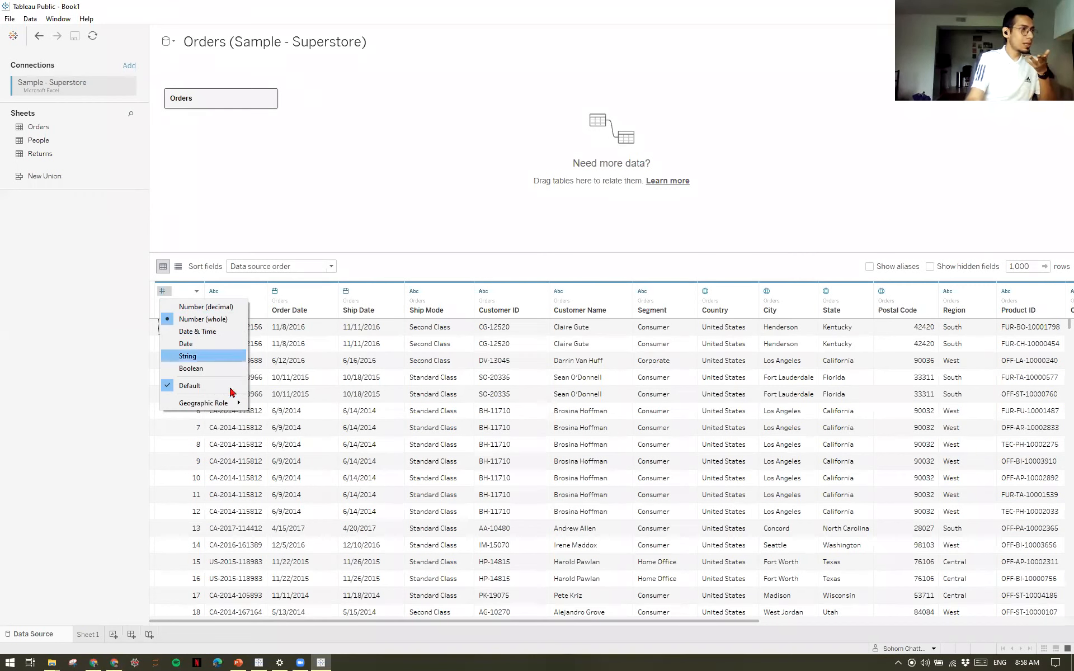
pyautogui.click(405, 261)
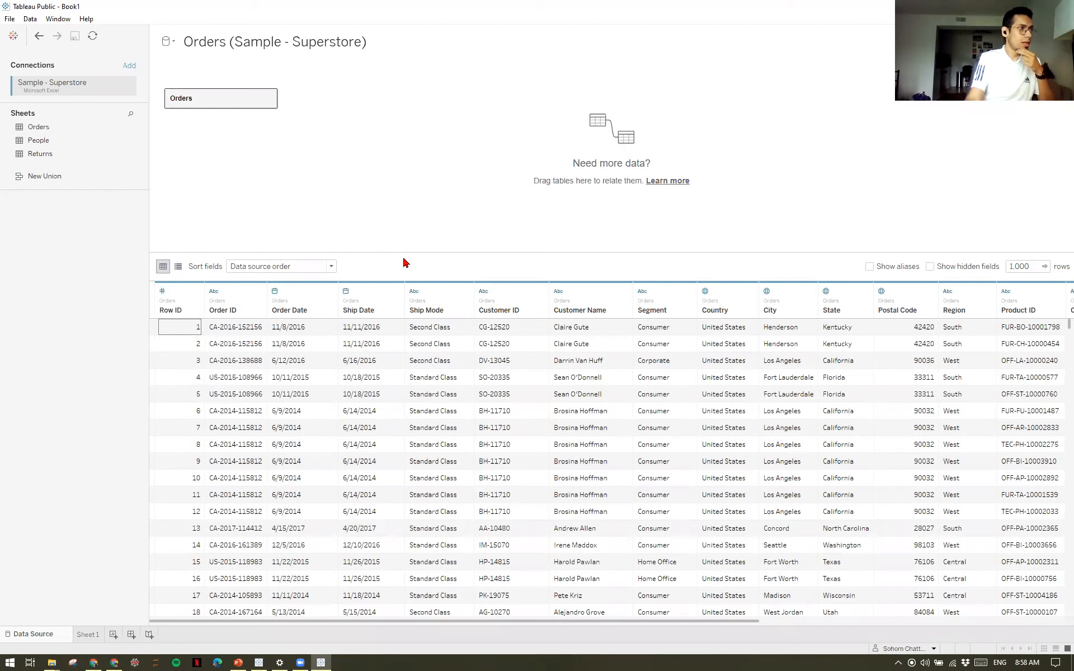
pyautogui.click(275, 292)
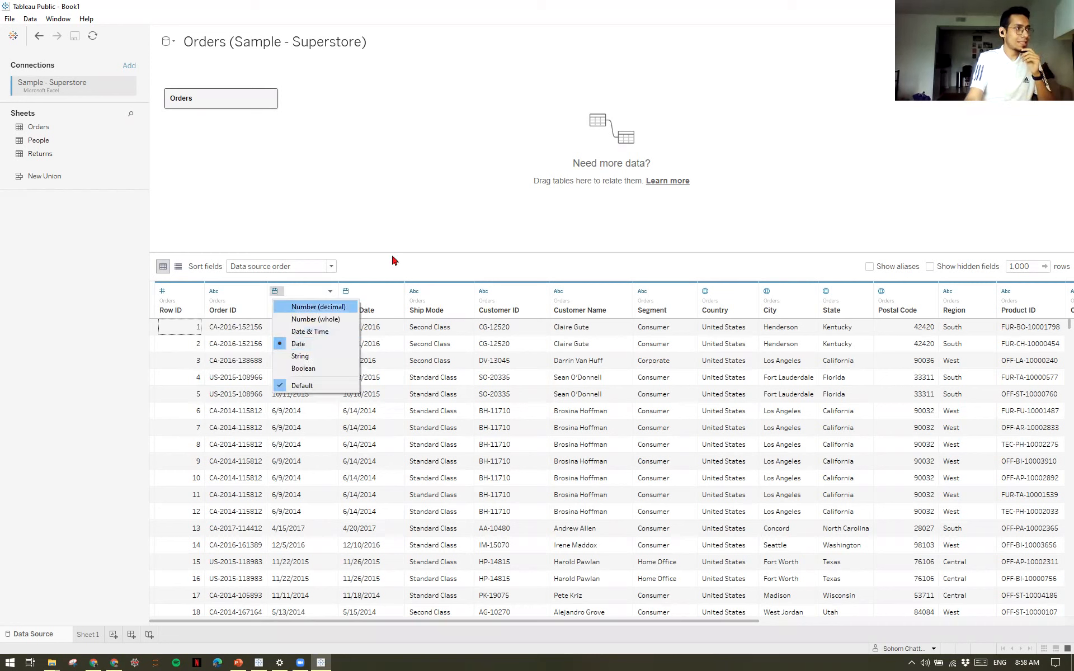
pyautogui.click(431, 240)
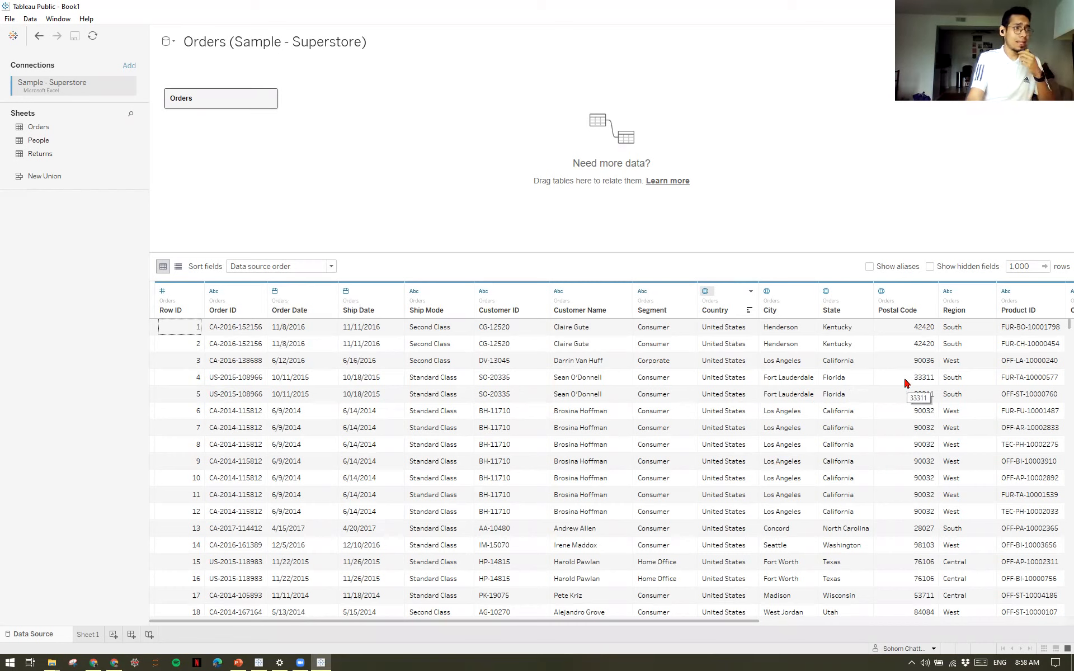
# Inspect the geographic role choices for the Country column and look through the remaining Orders columns.
pyautogui.click(707, 292)
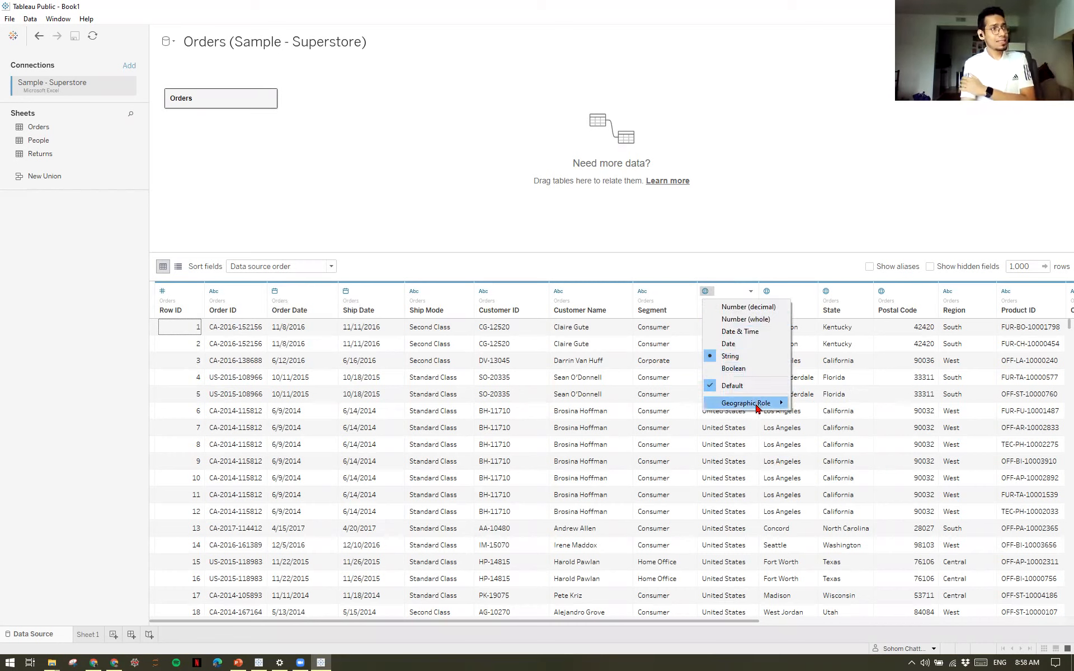
pyautogui.moveTo(759, 406)
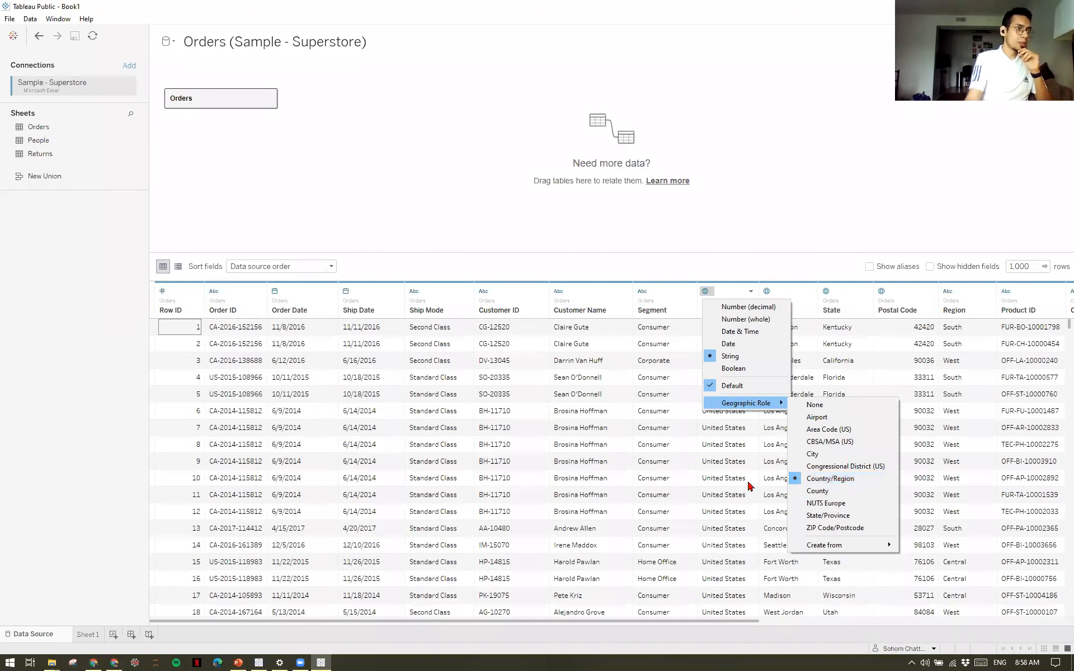
pyautogui.click(730, 490)
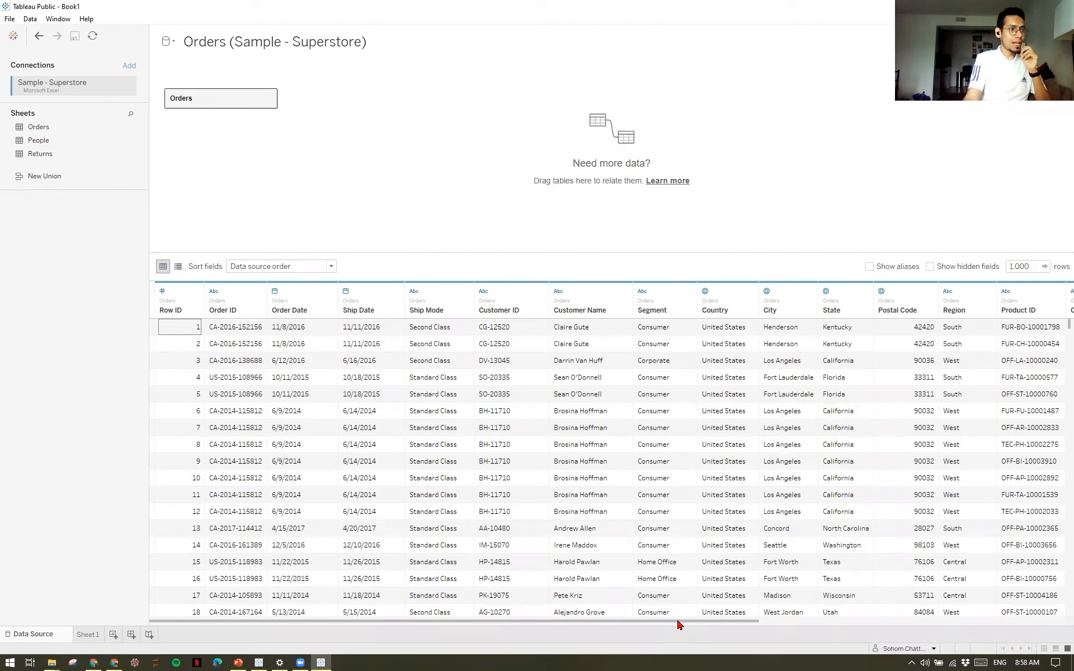
pyautogui.hscroll(3, 762, 643)
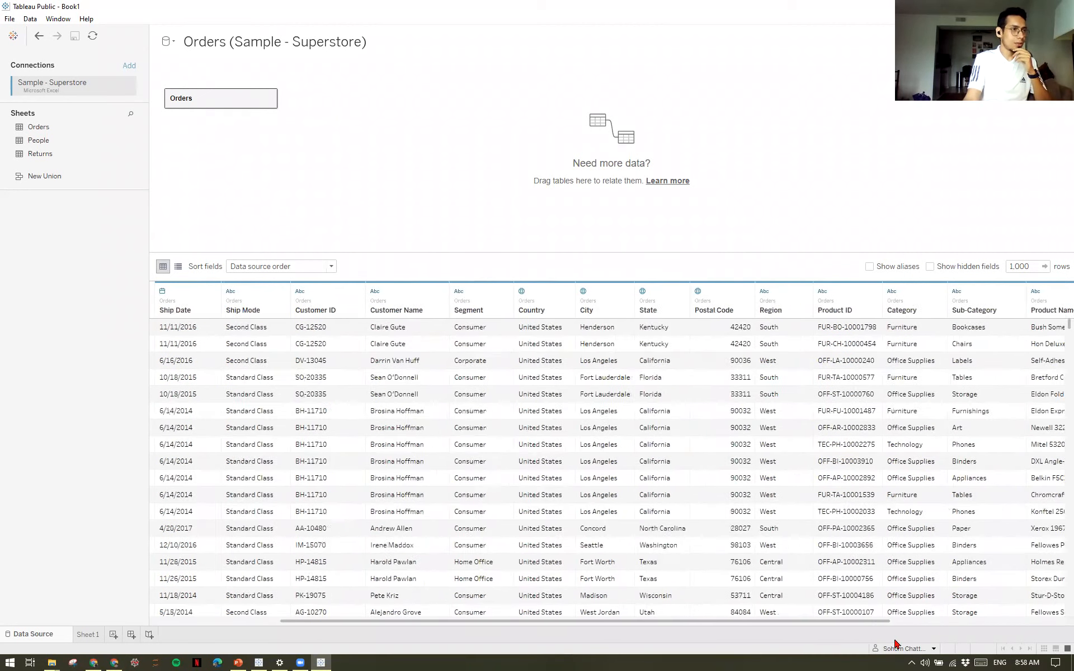
pyautogui.hscroll(1, 1021, 646)
pyautogui.hscroll(-4, 560, 634)
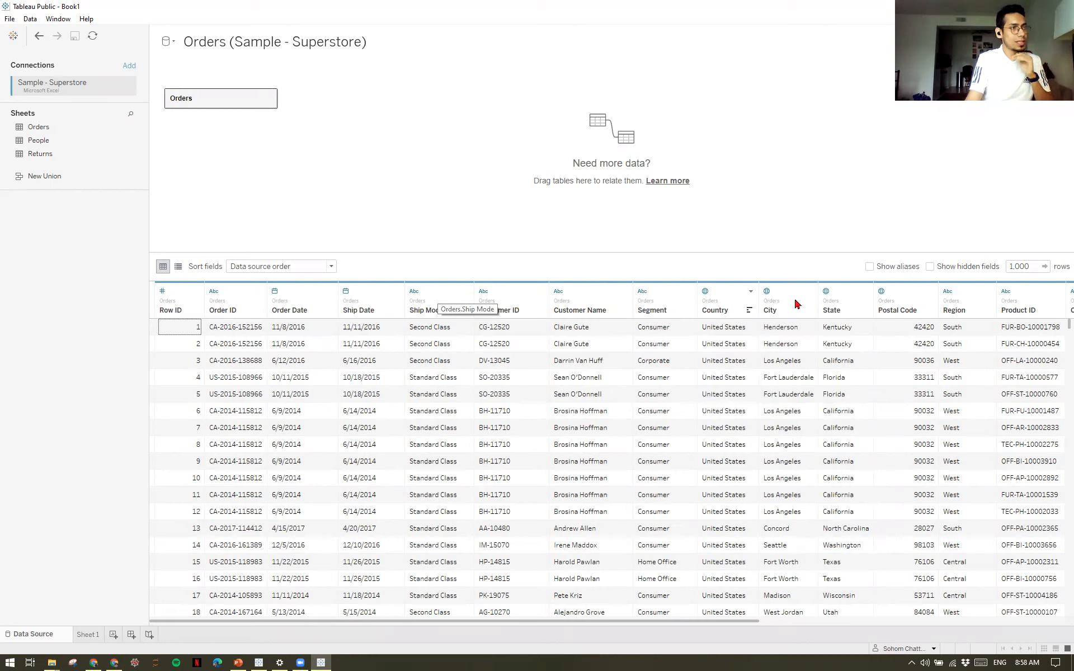
# Open Sheet 1 and examine the Orders dimensions and measures, including Measure Names, Discount, Profit, Quantity and Sales.
pyautogui.click(86, 640)
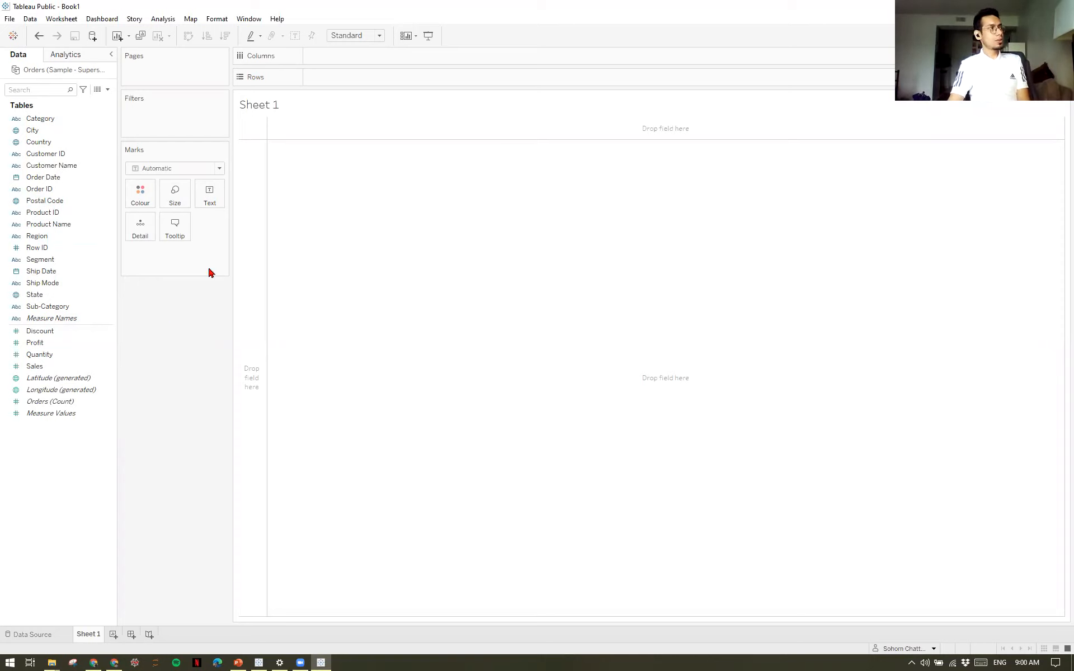
pyautogui.click(98, 133)
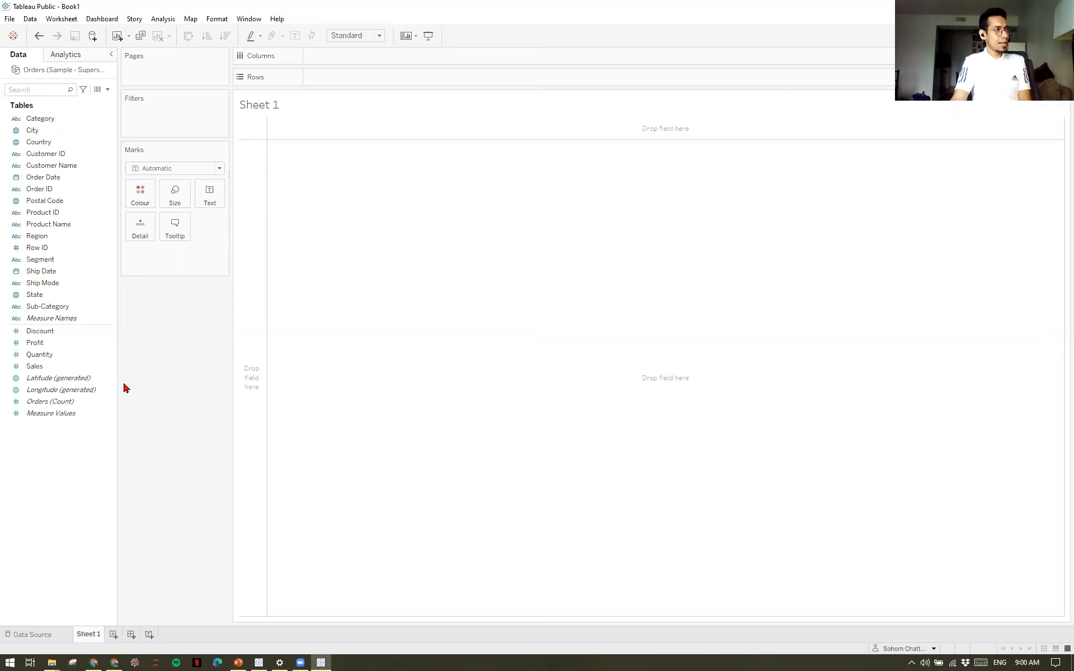
pyautogui.click(109, 346)
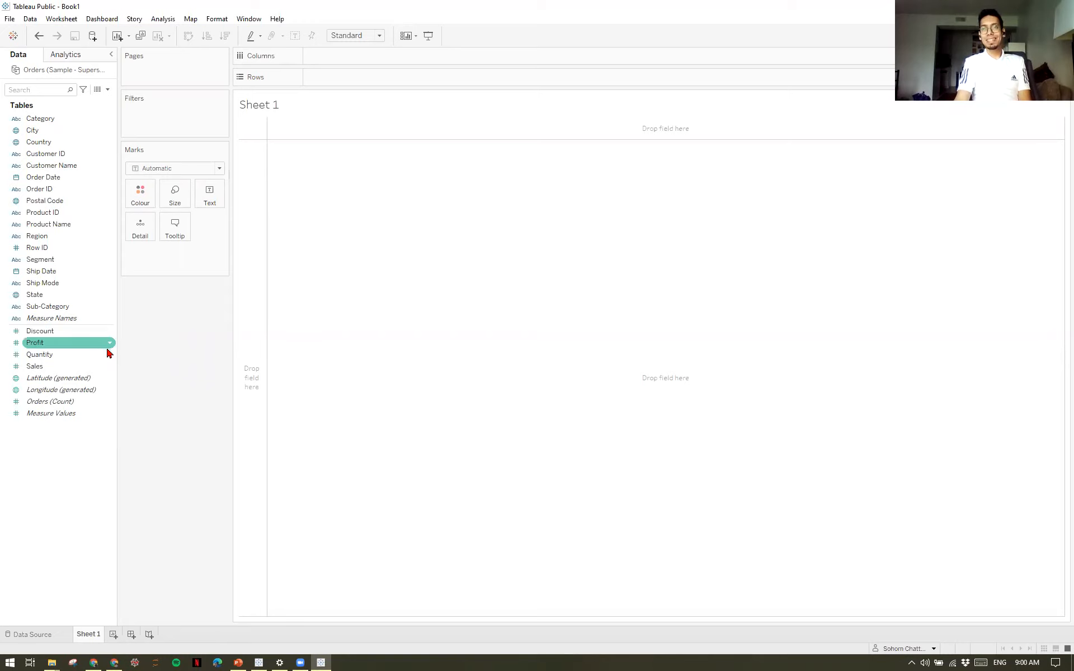
pyautogui.click(108, 354)
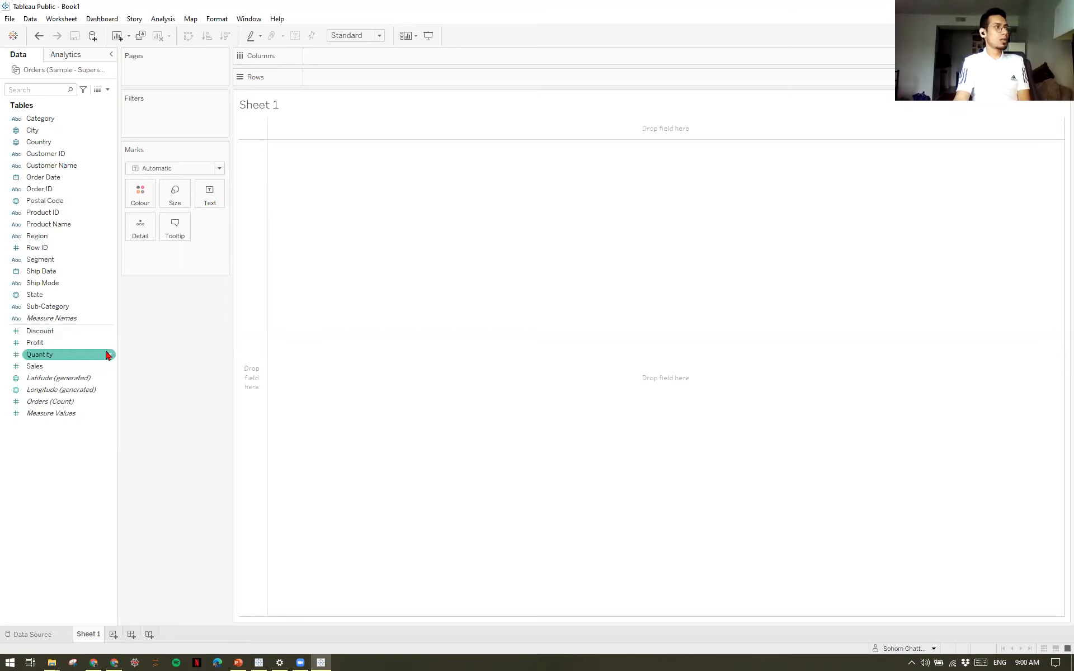
pyautogui.click(96, 346)
pyautogui.click(87, 356)
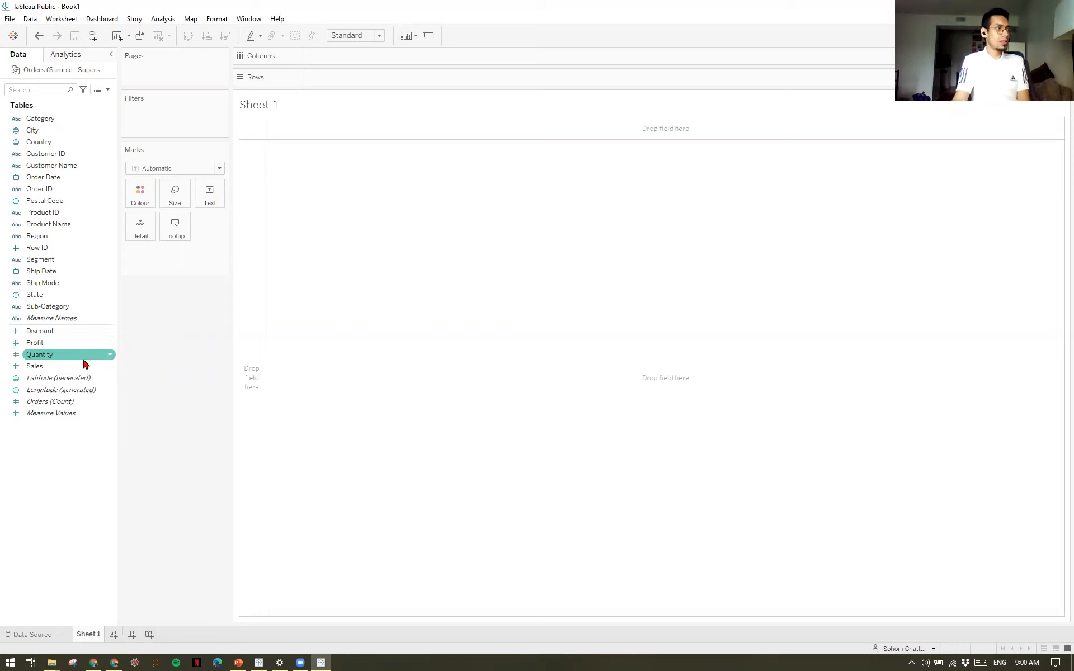
pyautogui.click(82, 367)
pyautogui.click(88, 343)
pyautogui.click(91, 332)
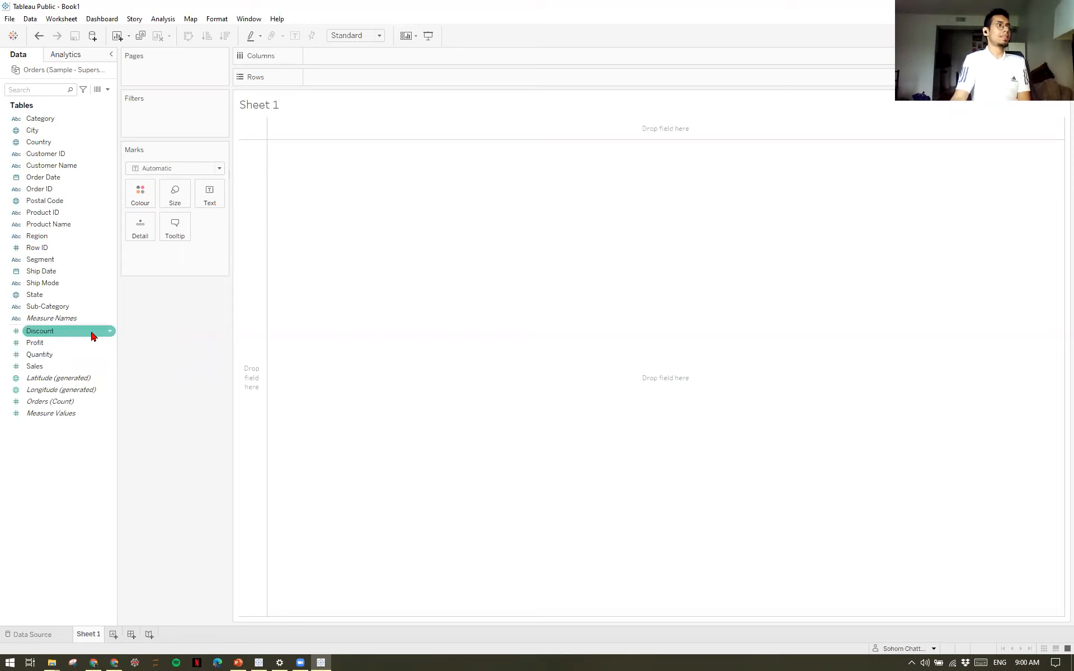
pyautogui.click(104, 369)
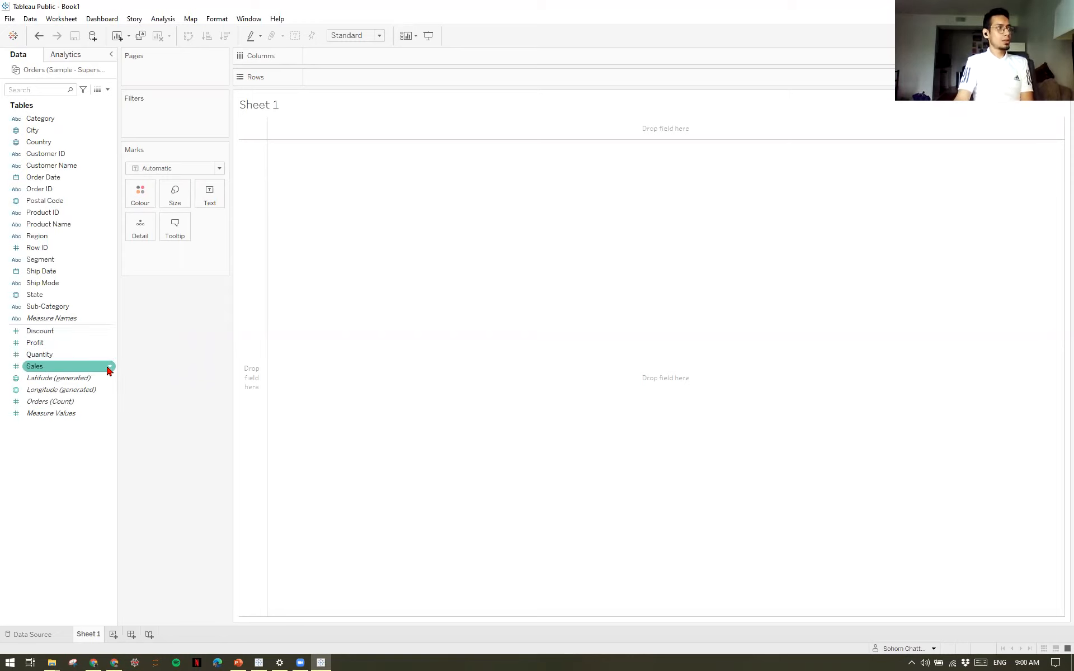
pyautogui.click(140, 380)
pyautogui.click(108, 343)
pyautogui.click(190, 413)
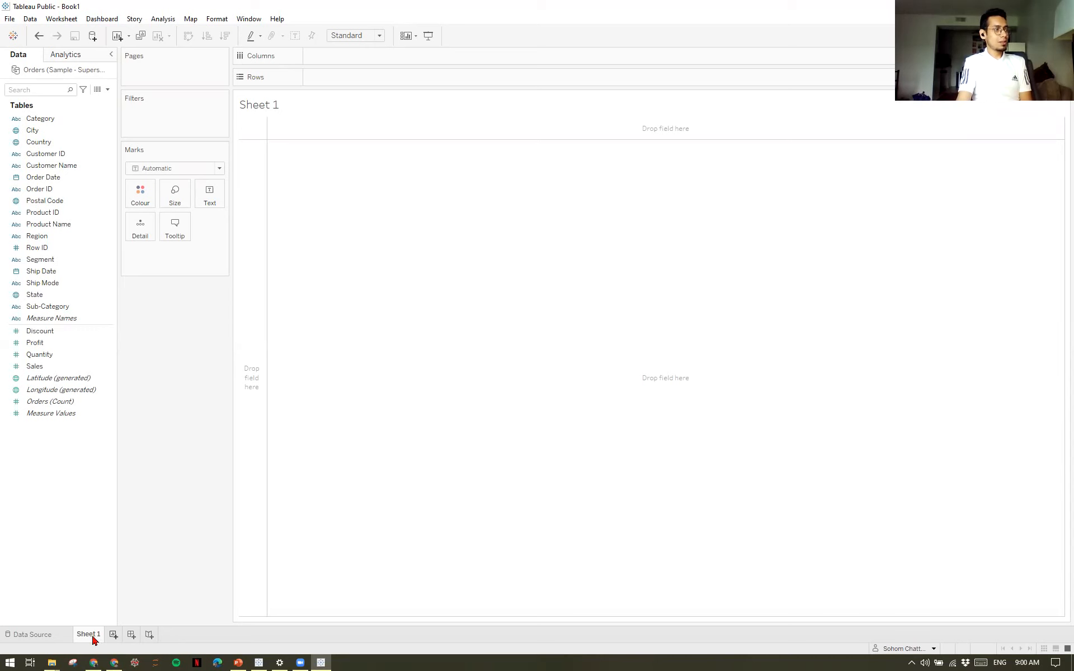
pyautogui.click(20, 635)
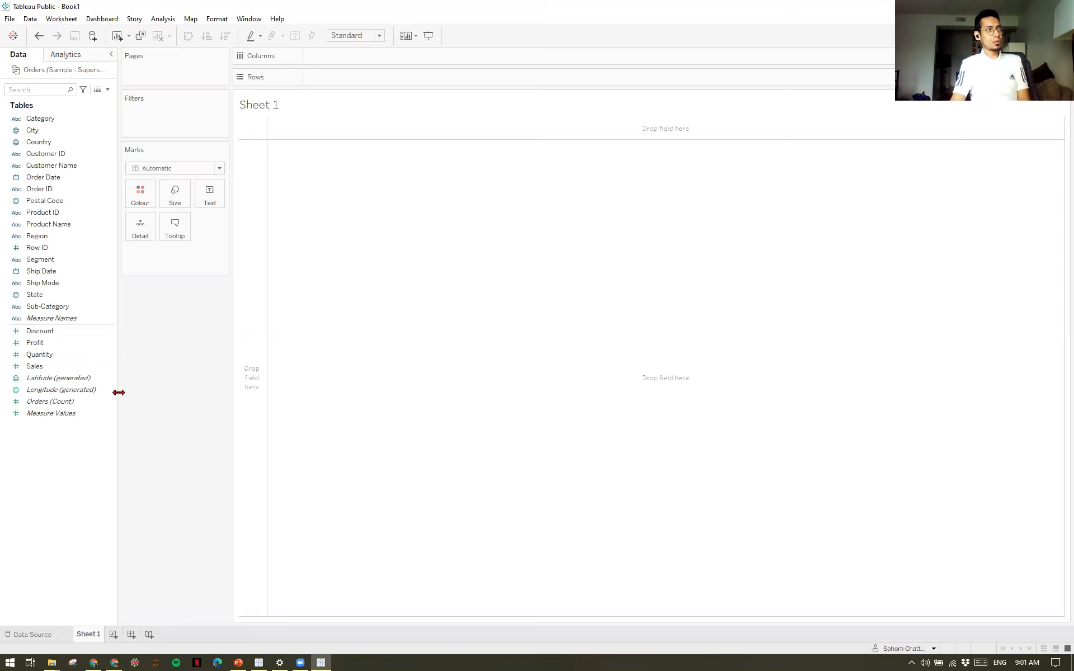
pyautogui.click(111, 319)
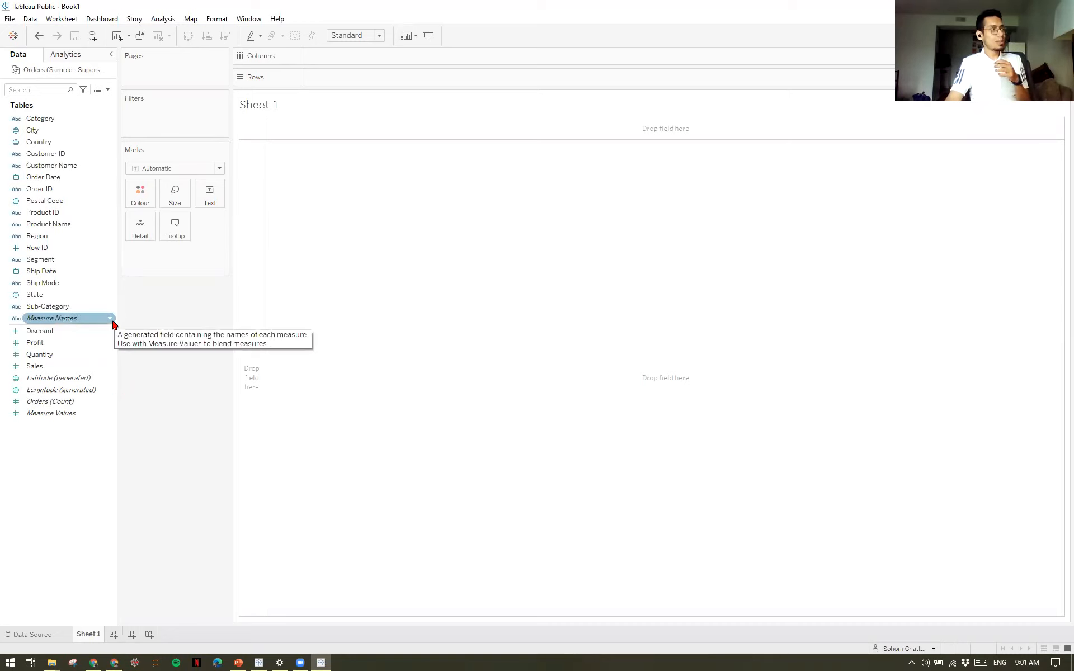
pyautogui.click(78, 248)
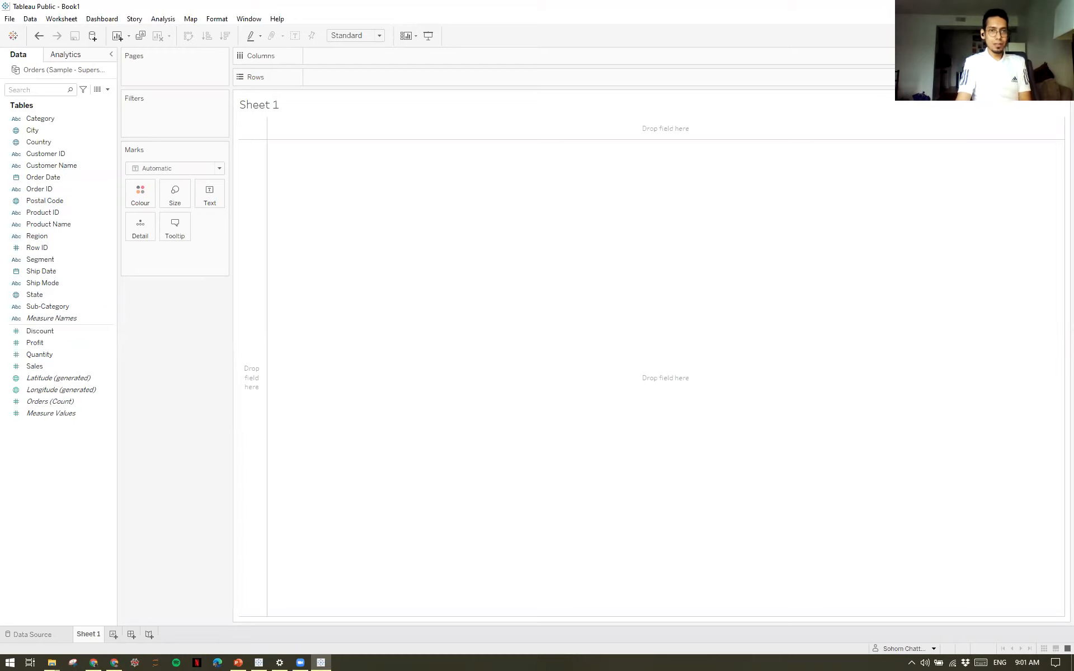
pyautogui.moveTo(517, 5); pyautogui.dragTo(468, 175)
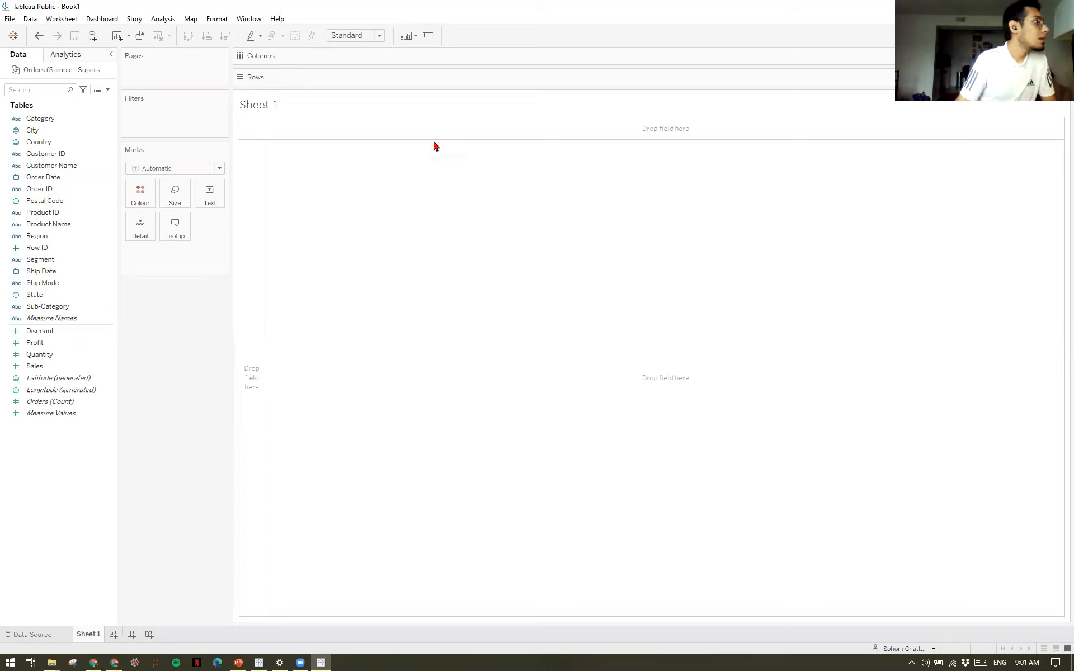
pyautogui.moveTo(62, 83); pyautogui.dragTo(792, 92)
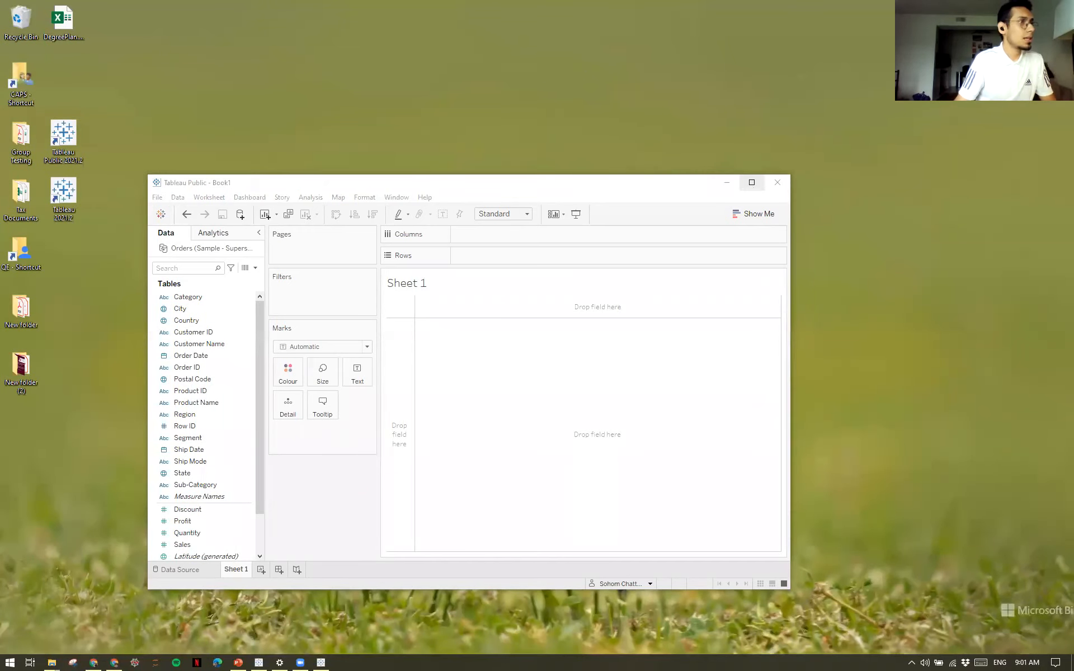
pyautogui.click(751, 182)
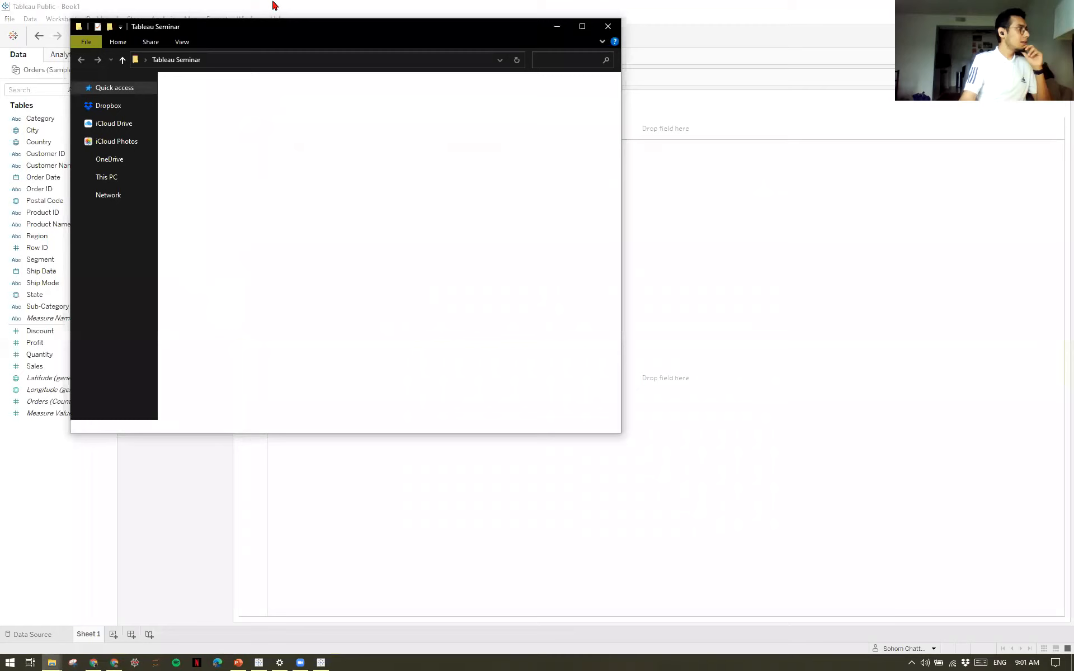
pyautogui.click(49, 251)
pyautogui.click(51, 239)
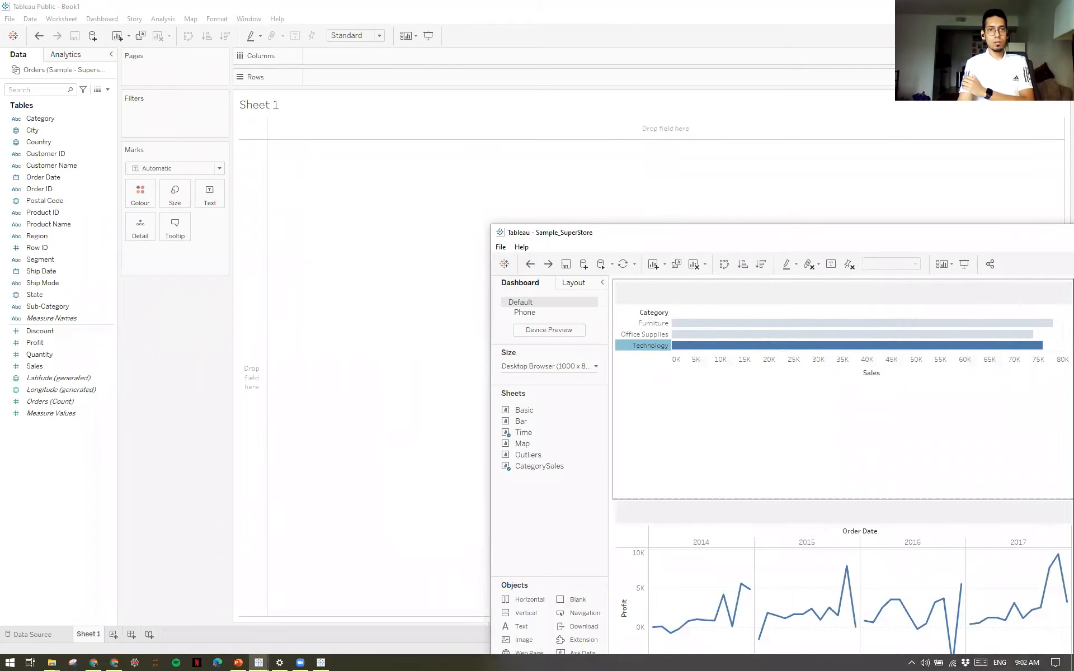
pyautogui.moveTo(1069, 232); pyautogui.dragTo(1073, 232)
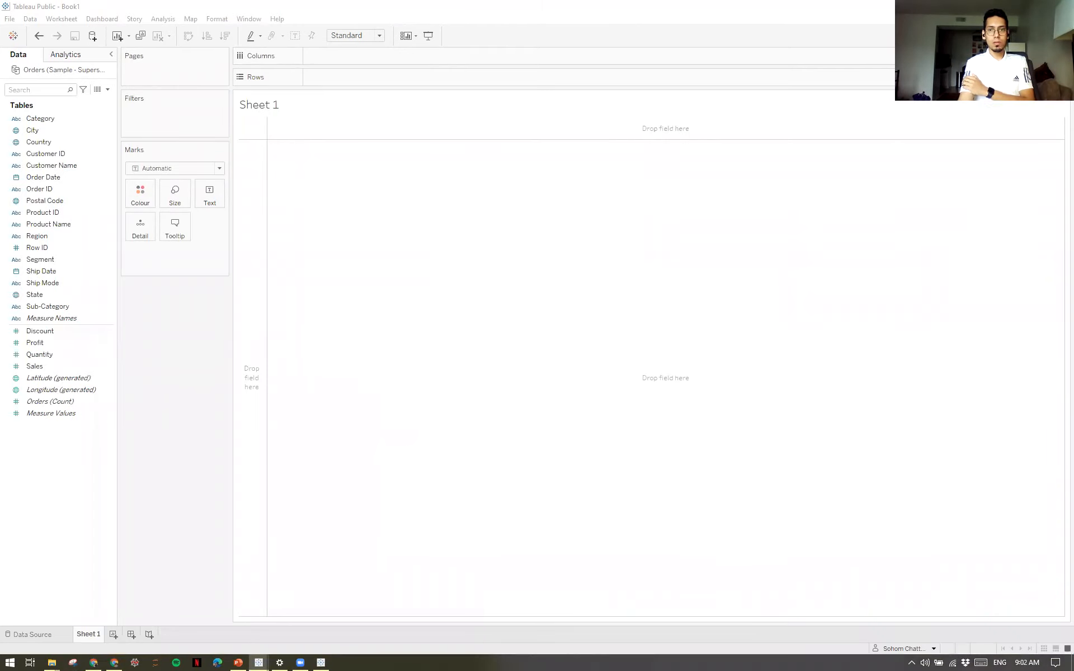
# Build a text table on Sheet 1 with Region on the rows and summed Sales as the cell values.
pyautogui.doubleClick(45, 239)
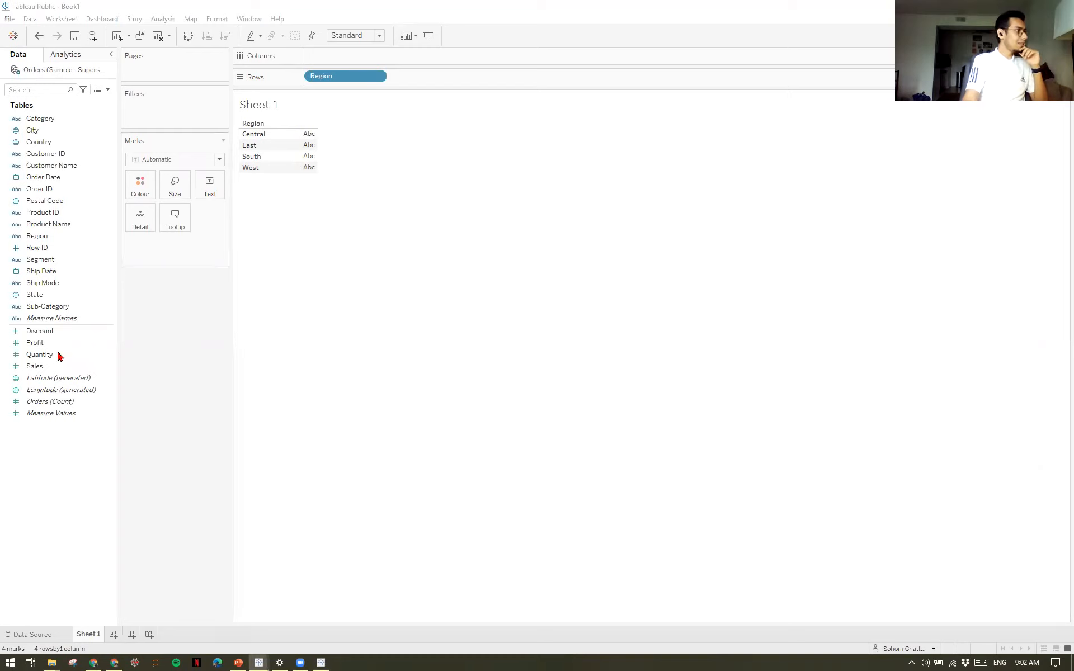
pyautogui.moveTo(41, 370); pyautogui.dragTo(305, 156)
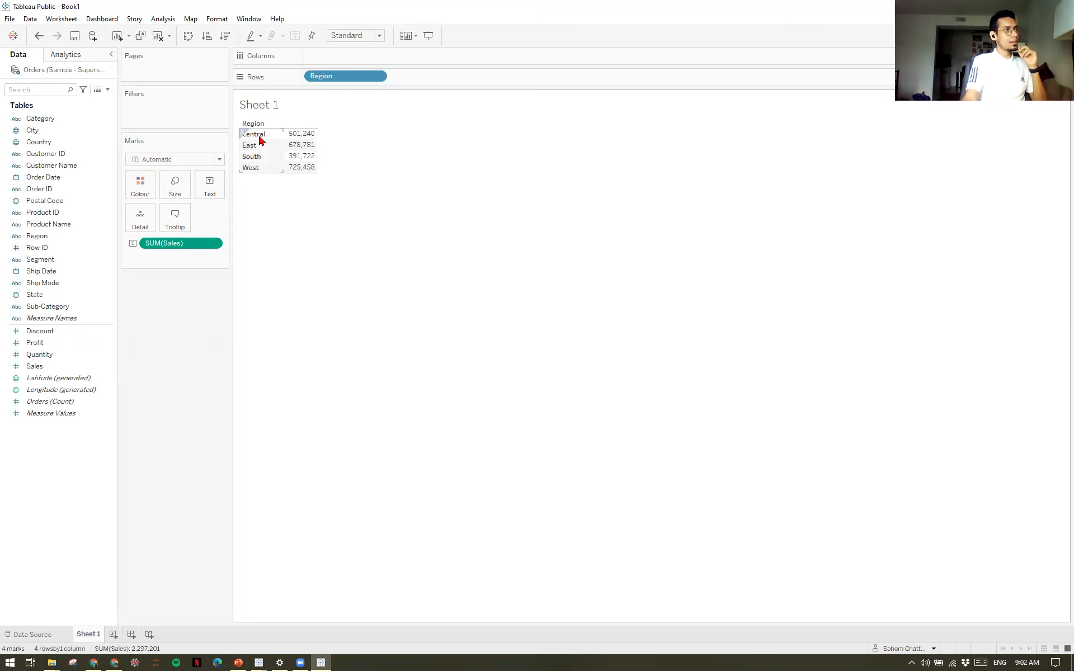
pyautogui.moveTo(302, 141)
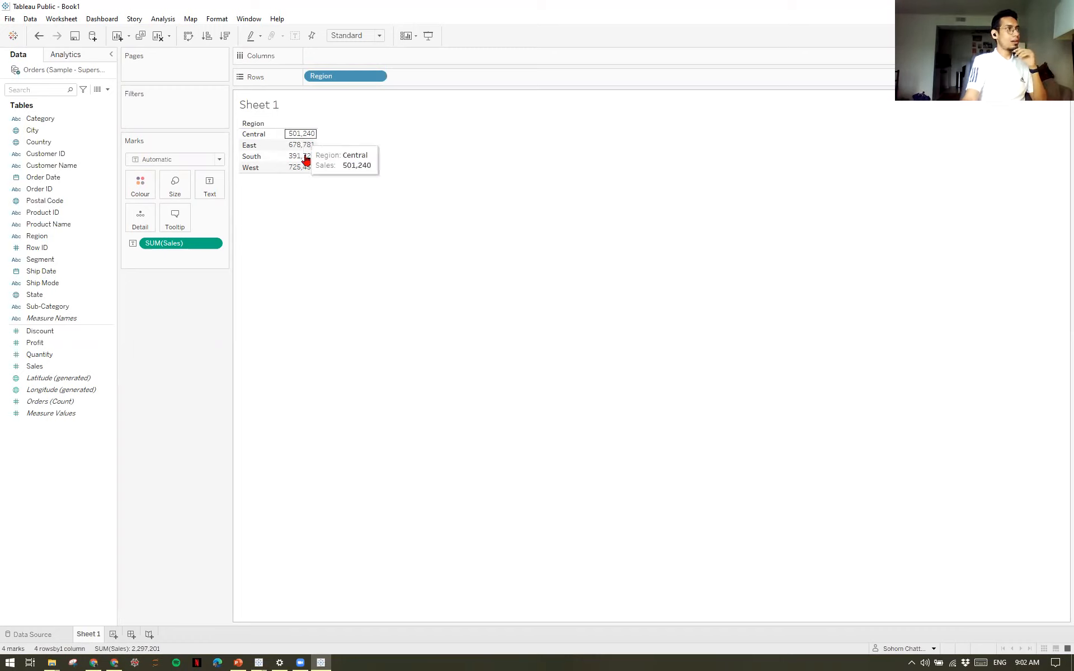
# Add summed Quantity to the Region text table on Sheet 1, alongside Sales.
pyautogui.moveTo(327, 160)
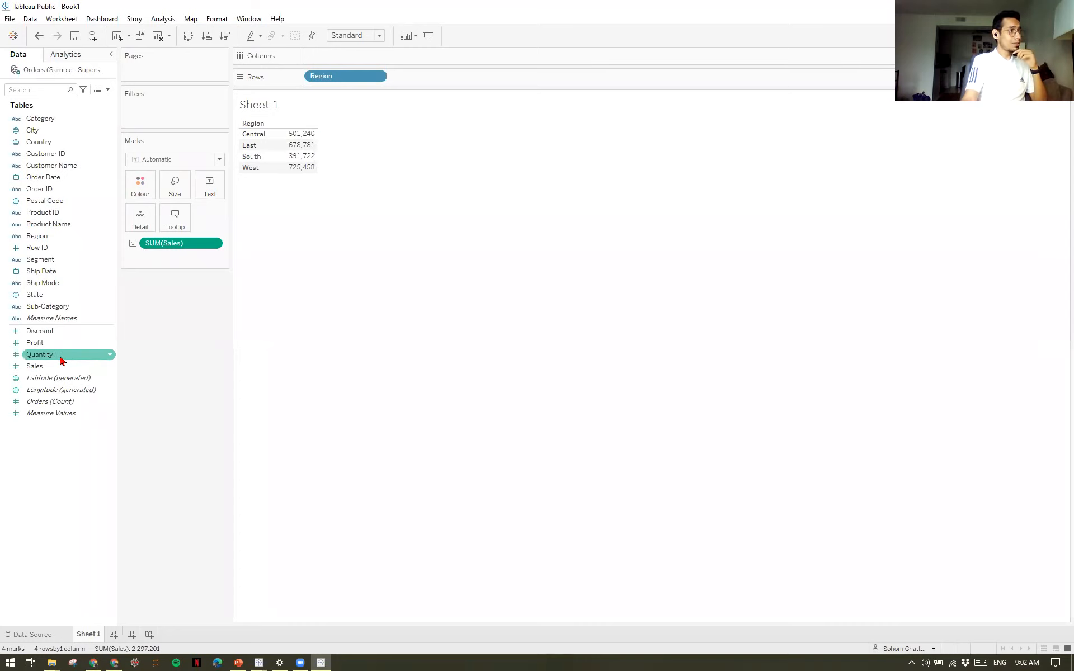
pyautogui.moveTo(54, 359); pyautogui.dragTo(308, 163)
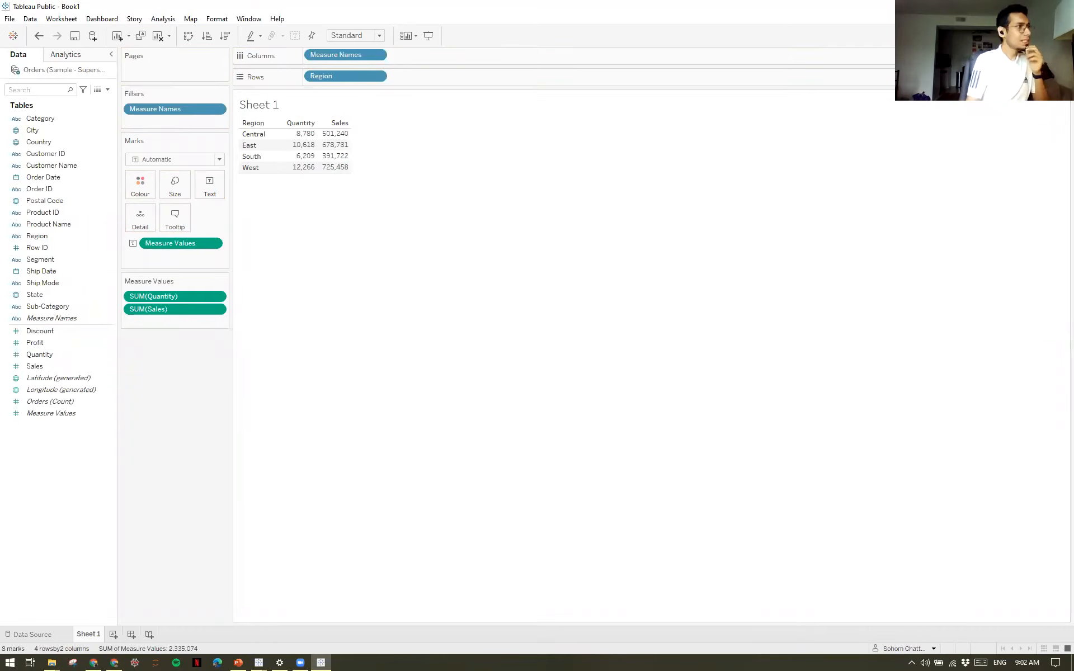
pyautogui.hotkey('alt', 'Tab')
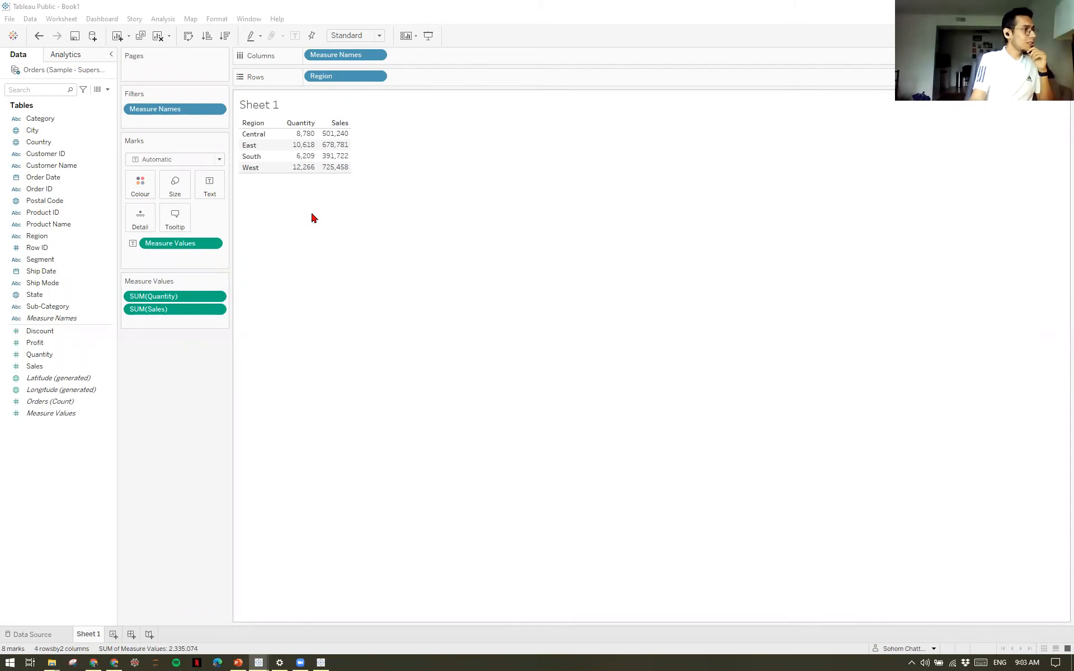
# Examine the Region, Sales and Quantity columns in the Orders source data and compare them with the regional values on Sheet 1.
pyautogui.moveTo(329, 146)
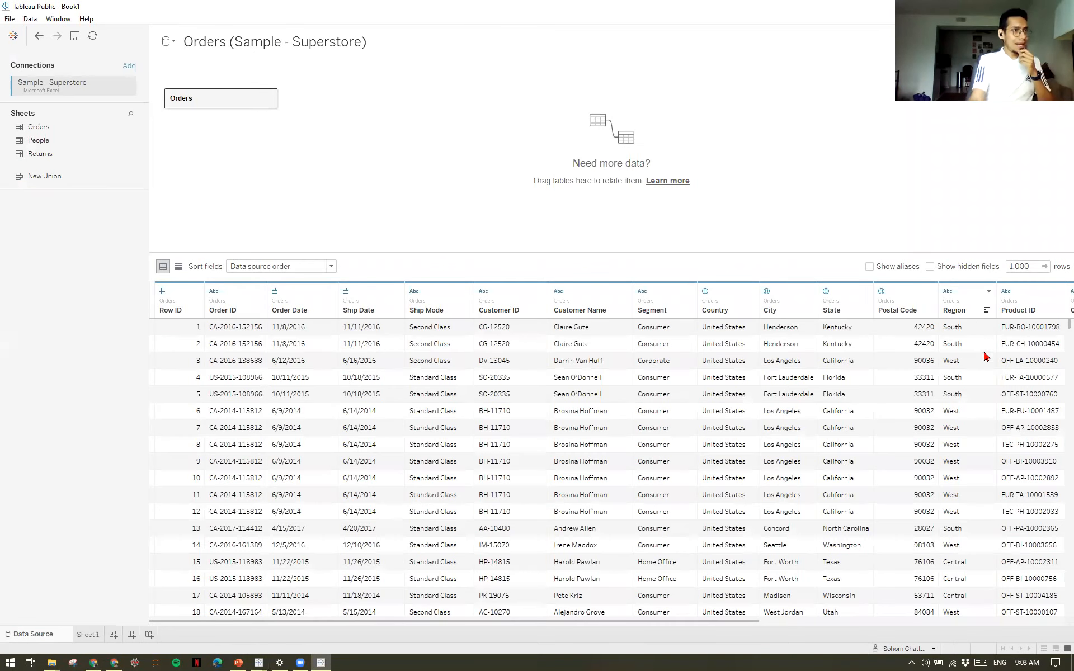
pyautogui.moveTo(732, 621); pyautogui.dragTo(961, 631)
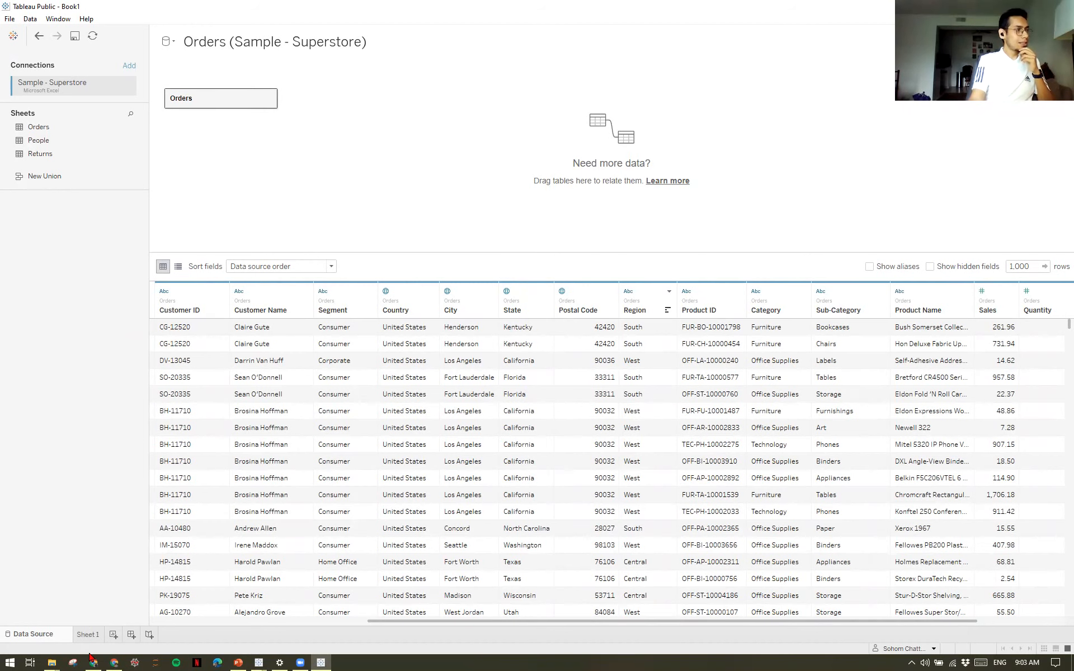
pyautogui.click(88, 634)
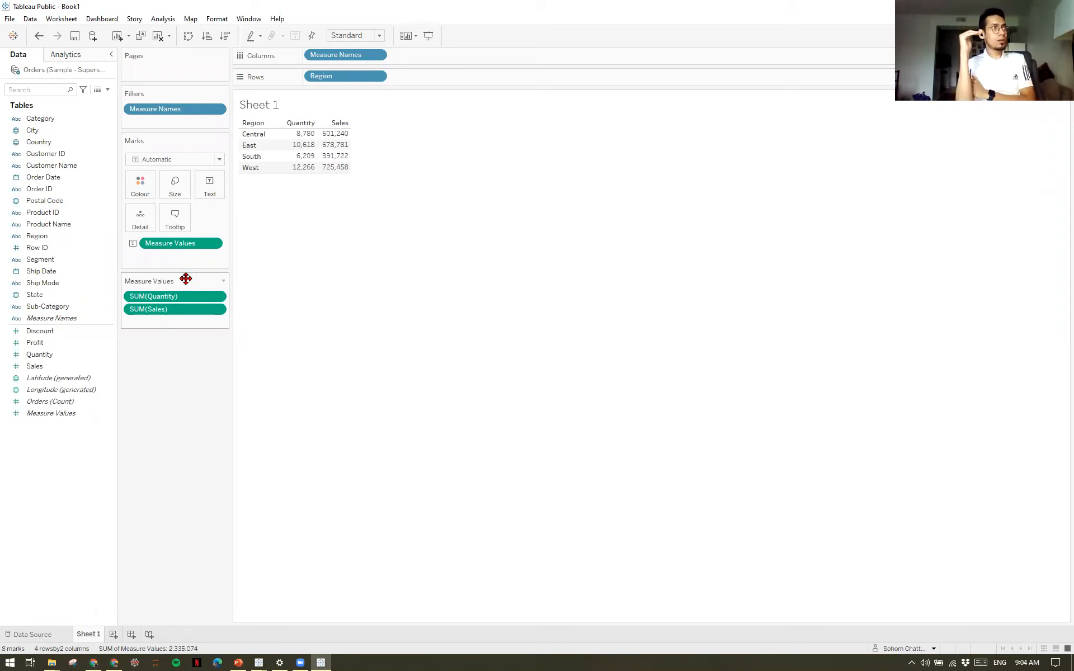
pyautogui.moveTo(305, 137)
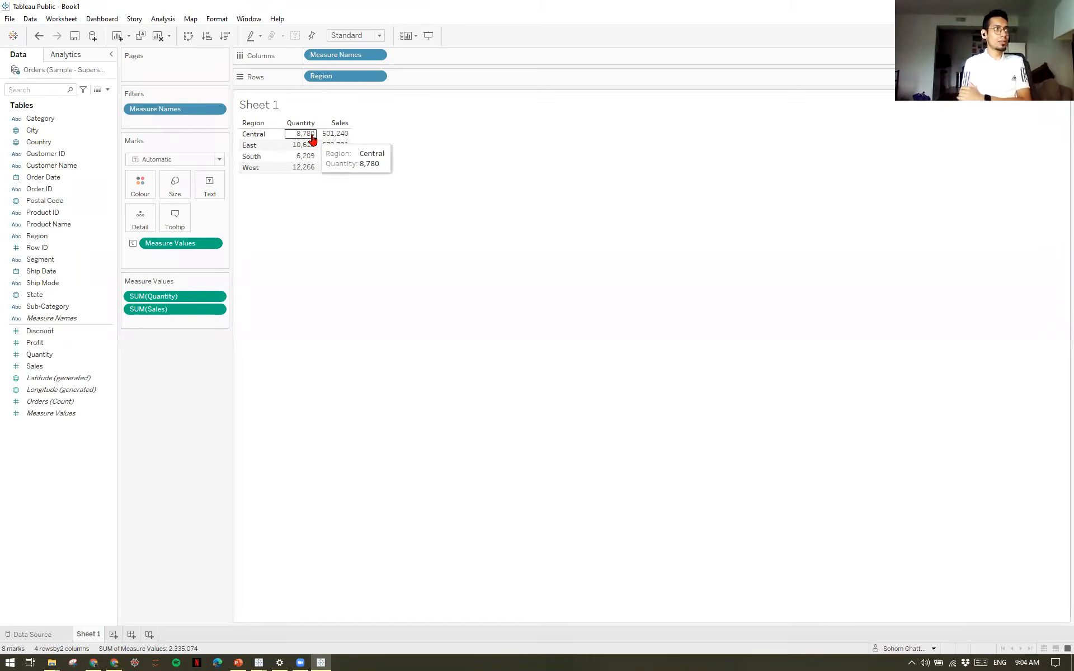
pyautogui.moveTo(338, 138)
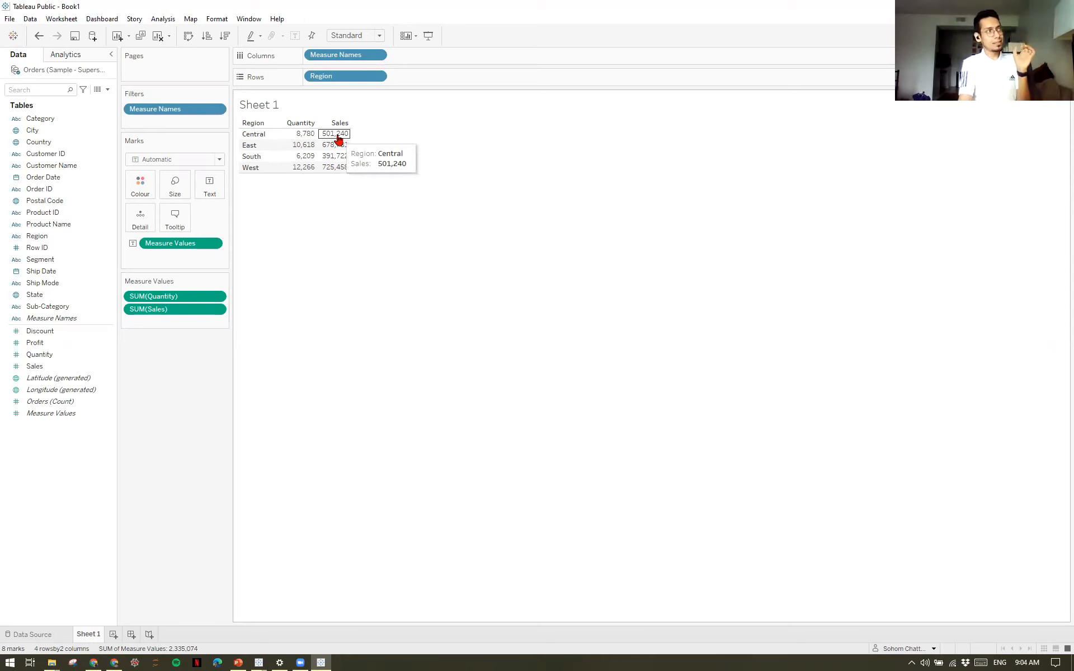
# Change the aggregation of Quantity to Average and of Sales to Median in the Sheet 1 table.
pyautogui.click(217, 297)
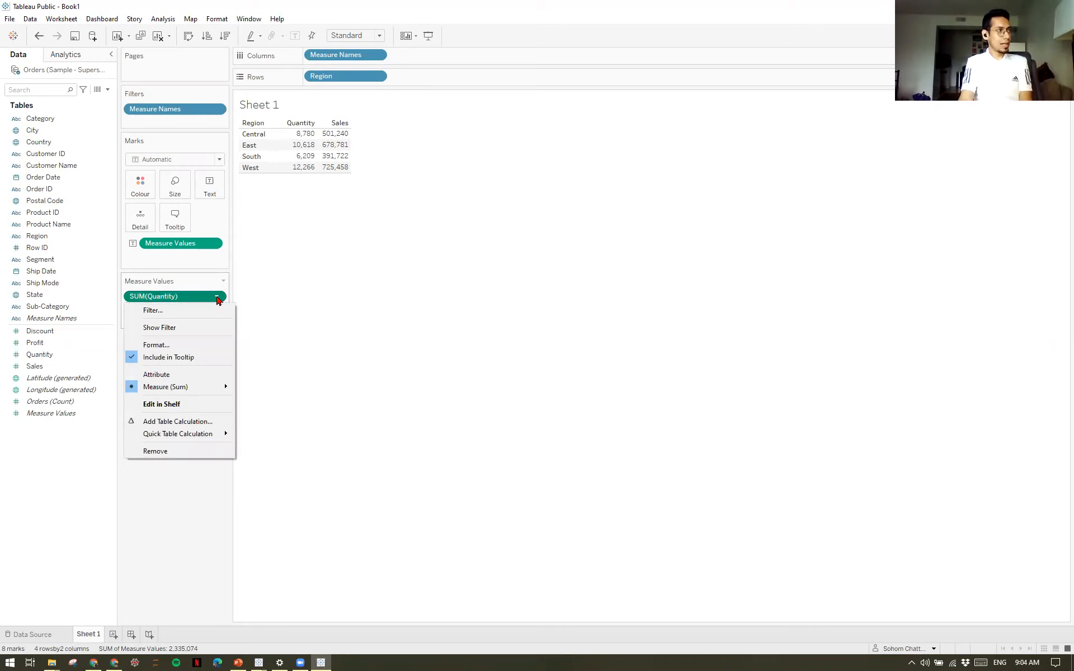
pyautogui.moveTo(212, 387)
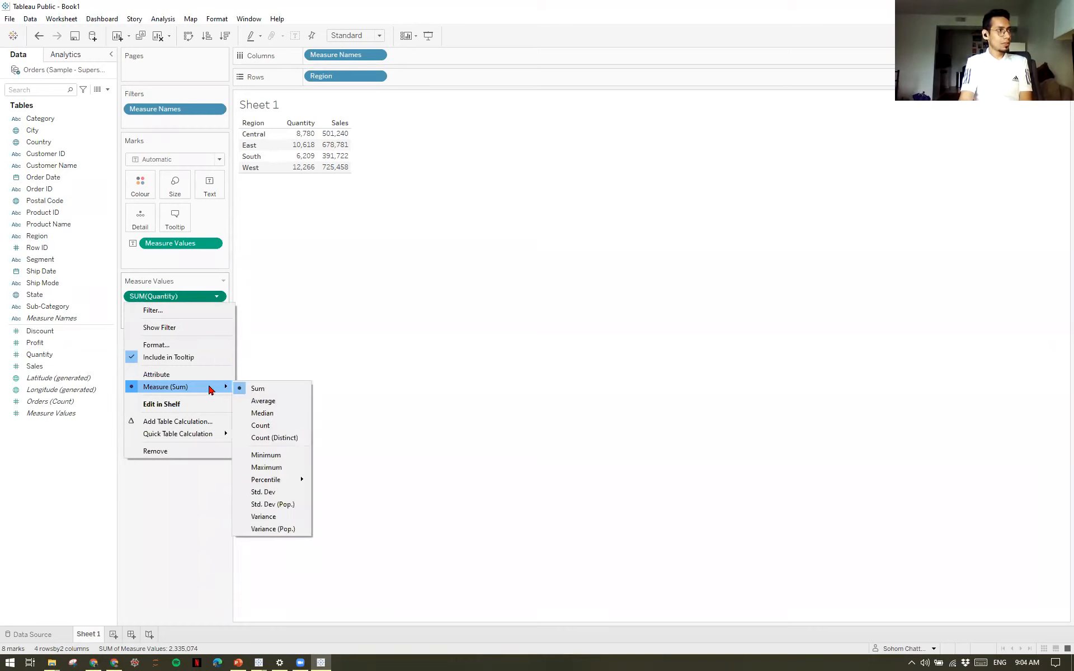
pyautogui.click(285, 401)
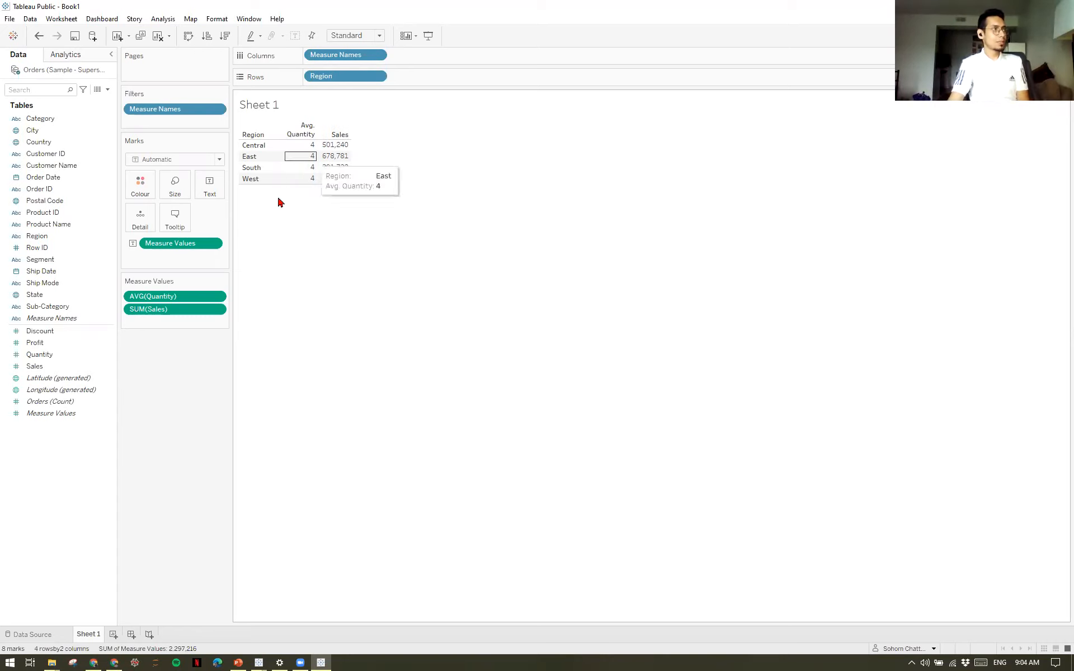
pyautogui.click(217, 309)
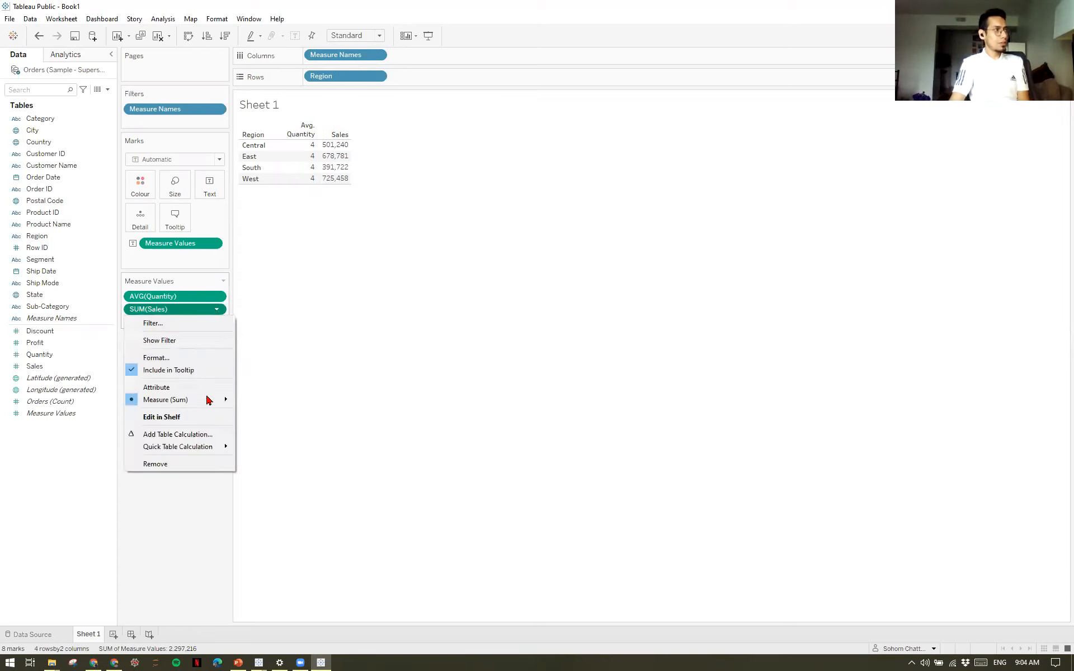
pyautogui.click(269, 427)
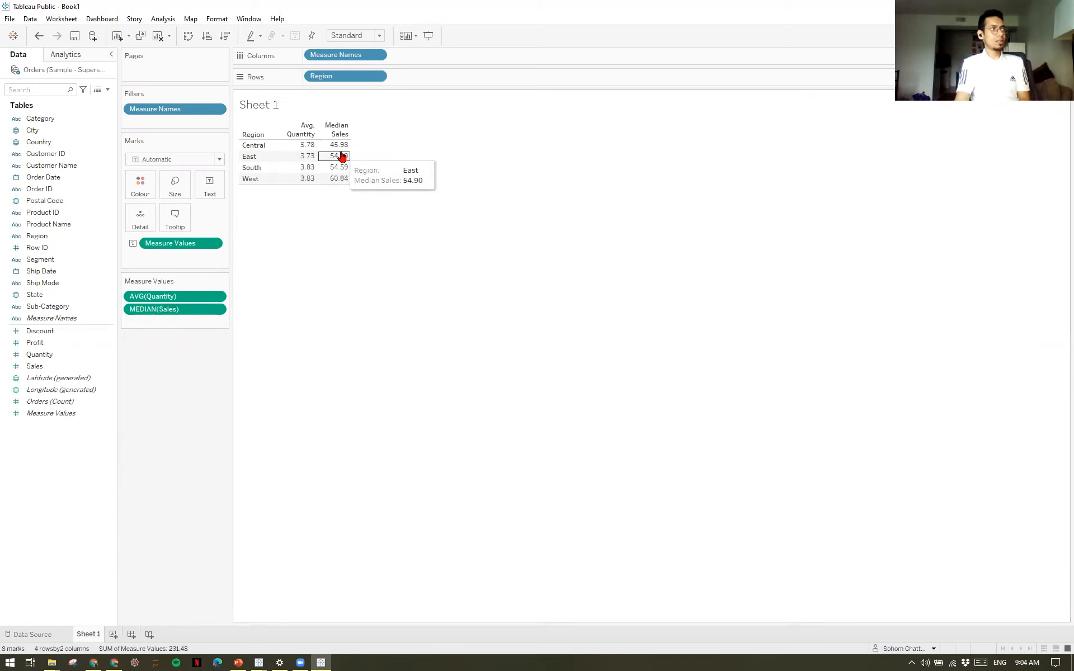
pyautogui.moveTo(345, 171)
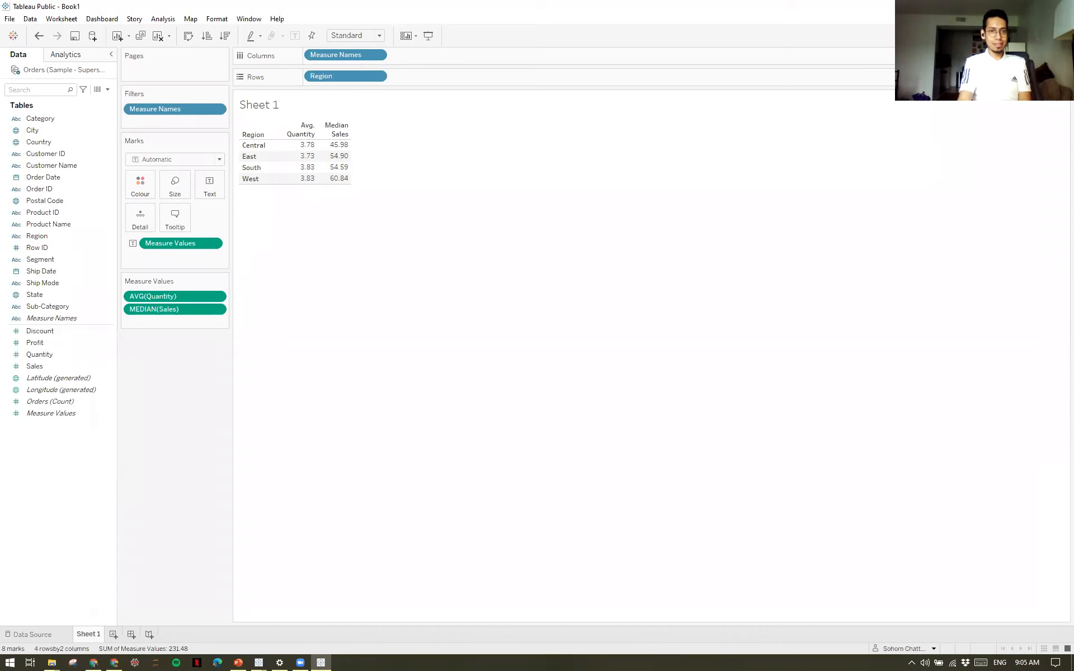
pyautogui.hotkey('alt', 'Tab')
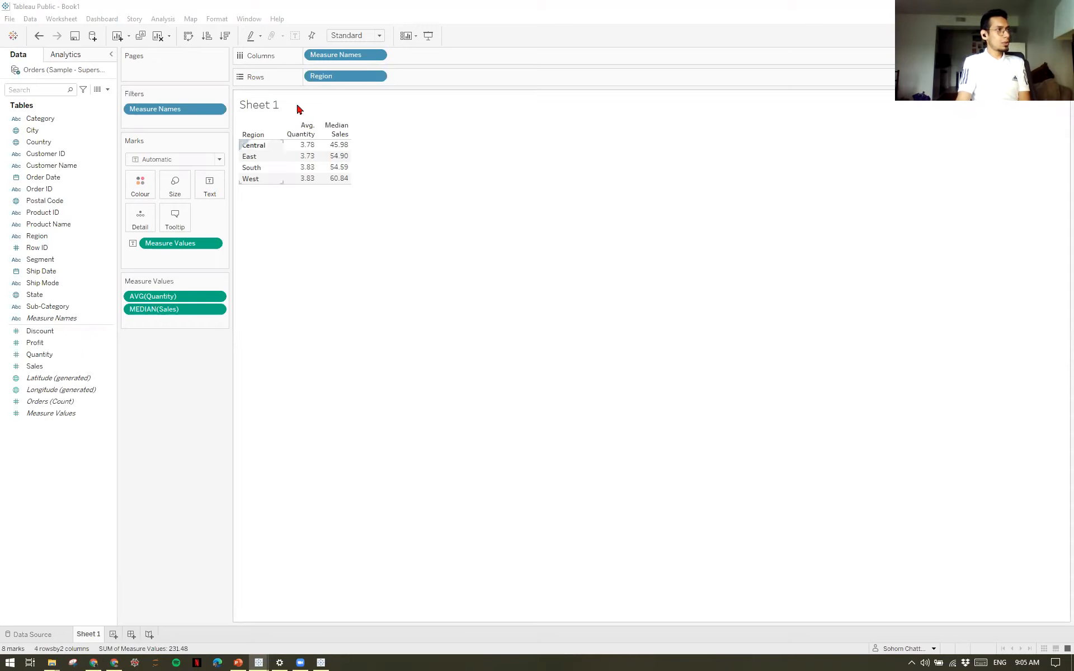
# Create a new worksheet, Sheet 2, with Region on the rows and summed Sales as the cell values.
pyautogui.click(113, 635)
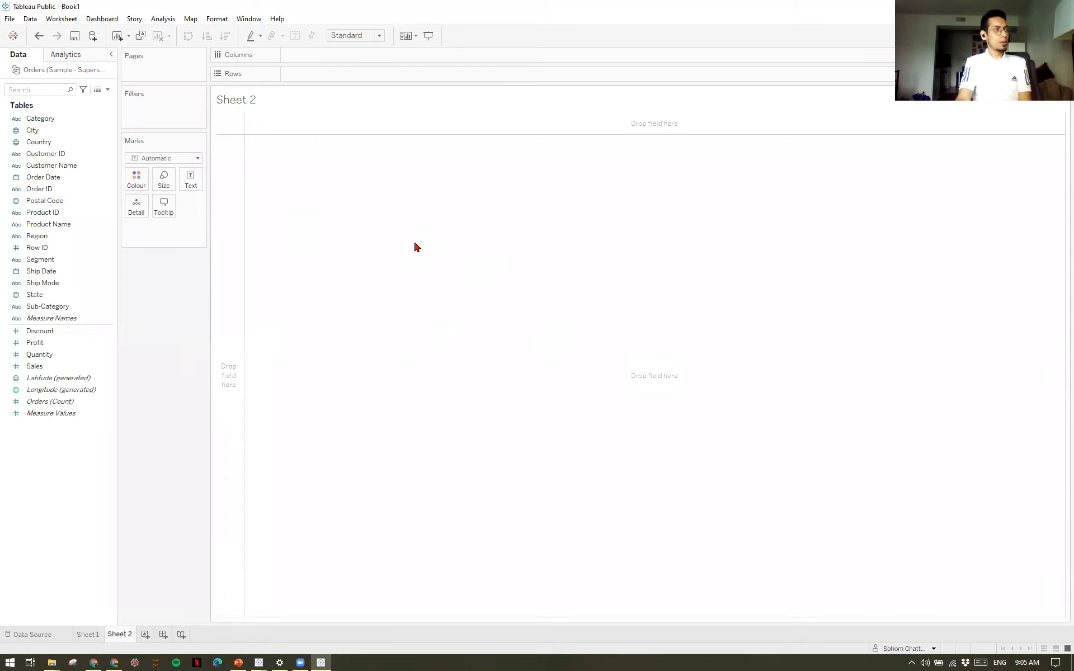
pyautogui.moveTo(132, 639)
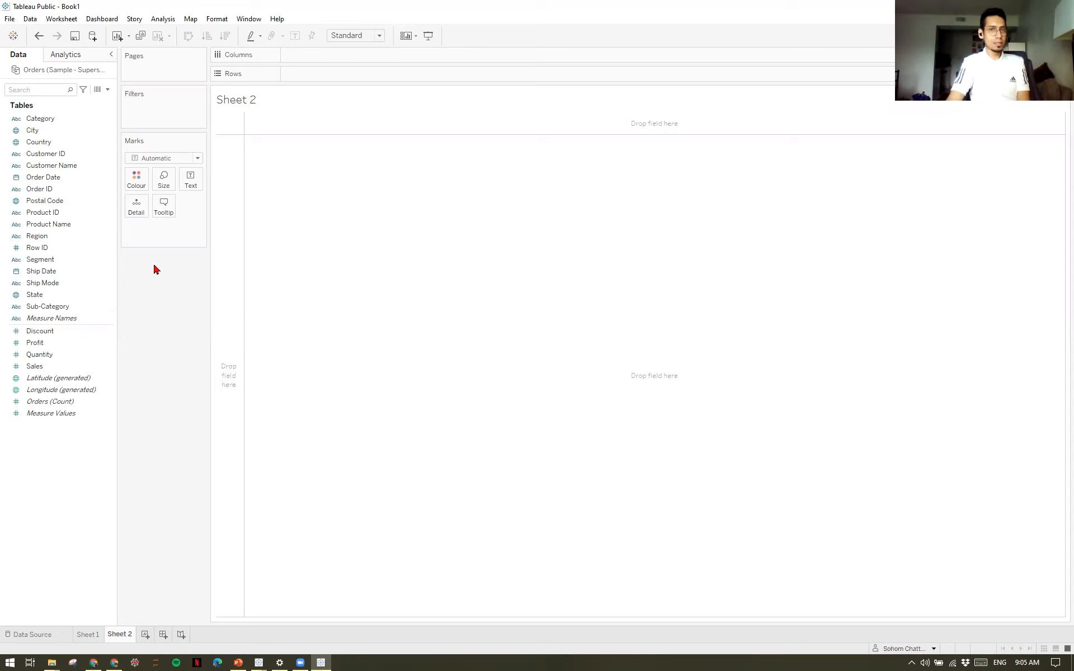
pyautogui.click(60, 239)
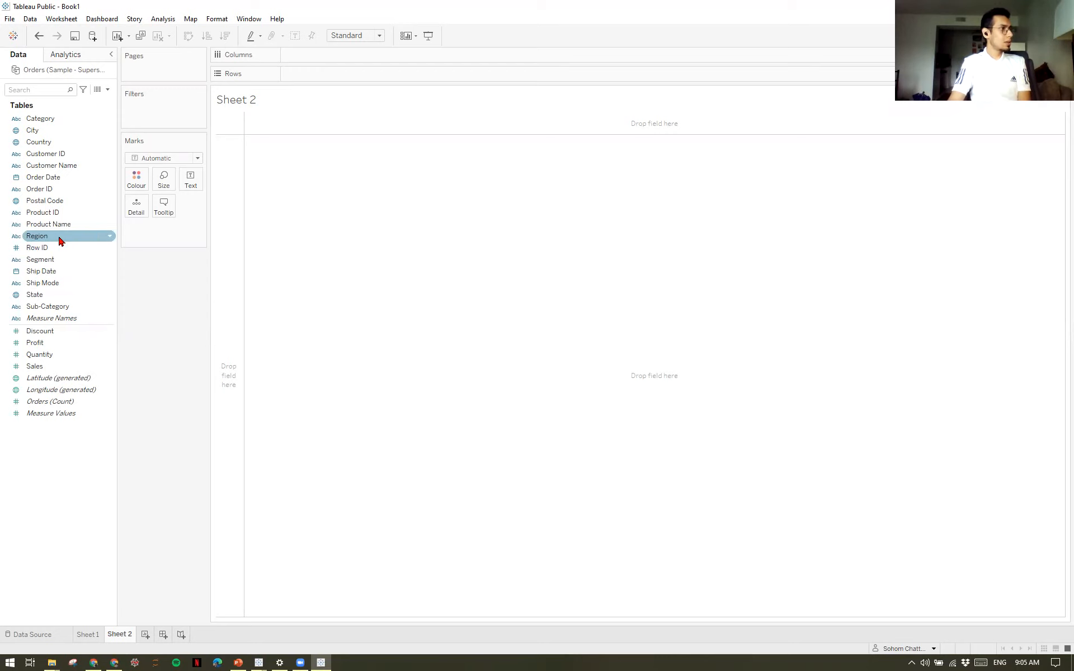
pyautogui.doubleClick(60, 239)
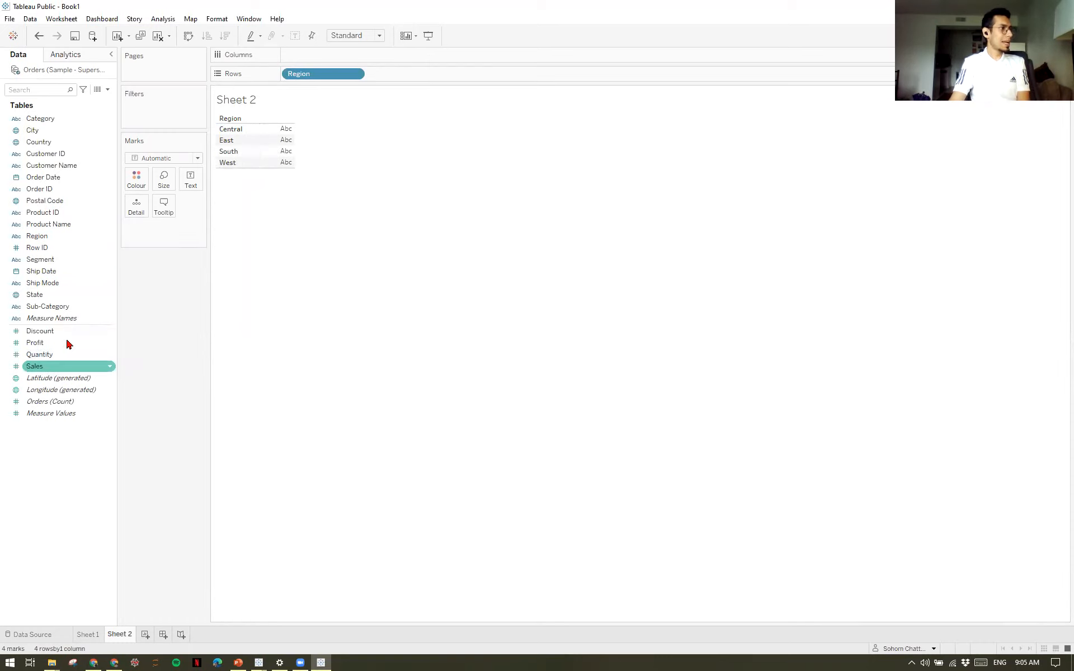
pyautogui.click(59, 369)
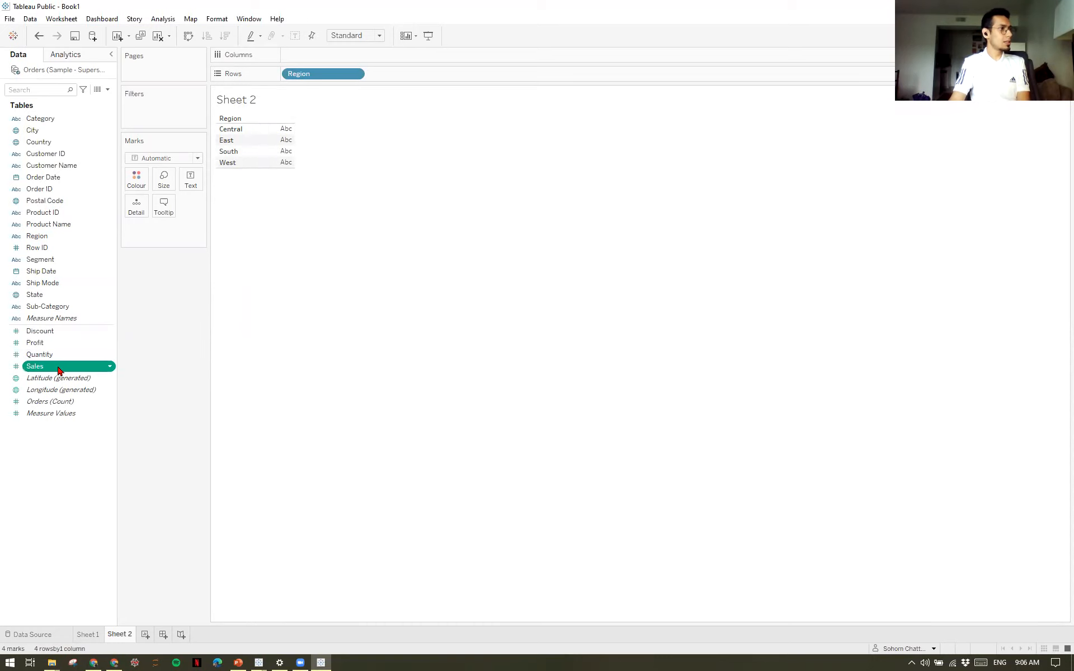
pyautogui.doubleClick(58, 369)
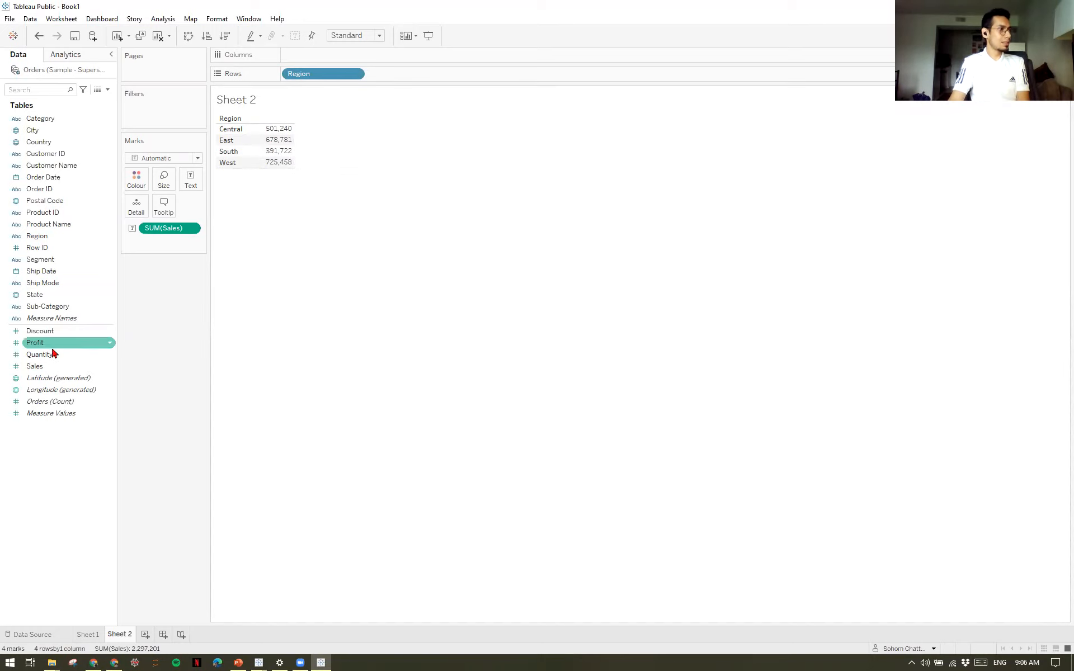
# Turn the table into a bar chart by adding Sales to the columns, and swap rows and columns to make the bars vertical.
pyautogui.moveTo(44, 370); pyautogui.dragTo(311, 48)
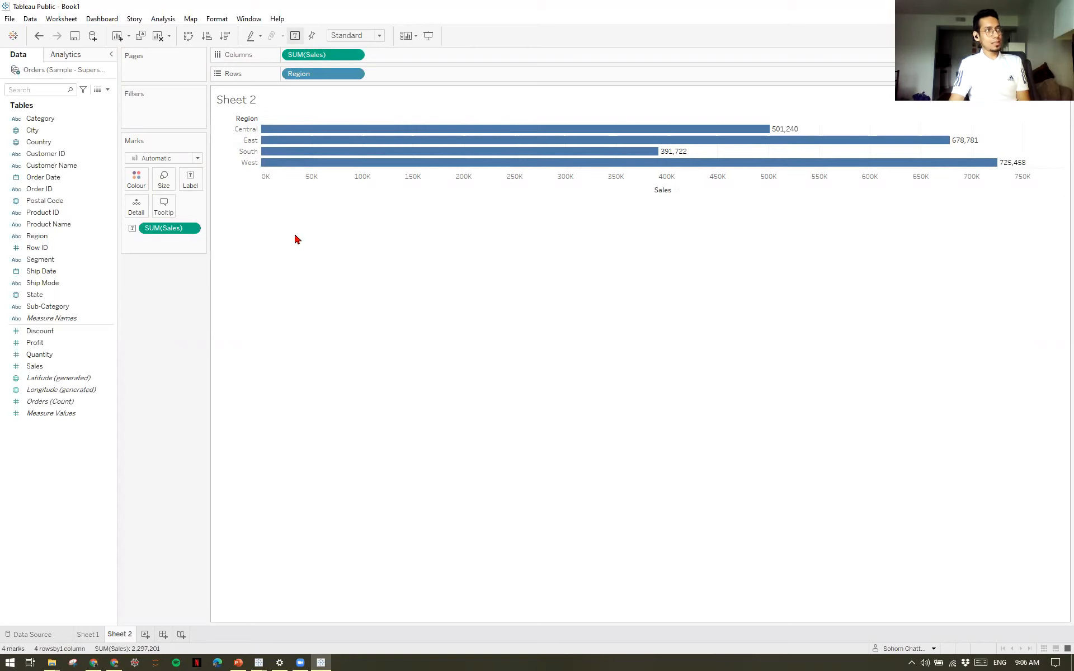
pyautogui.moveTo(425, 143)
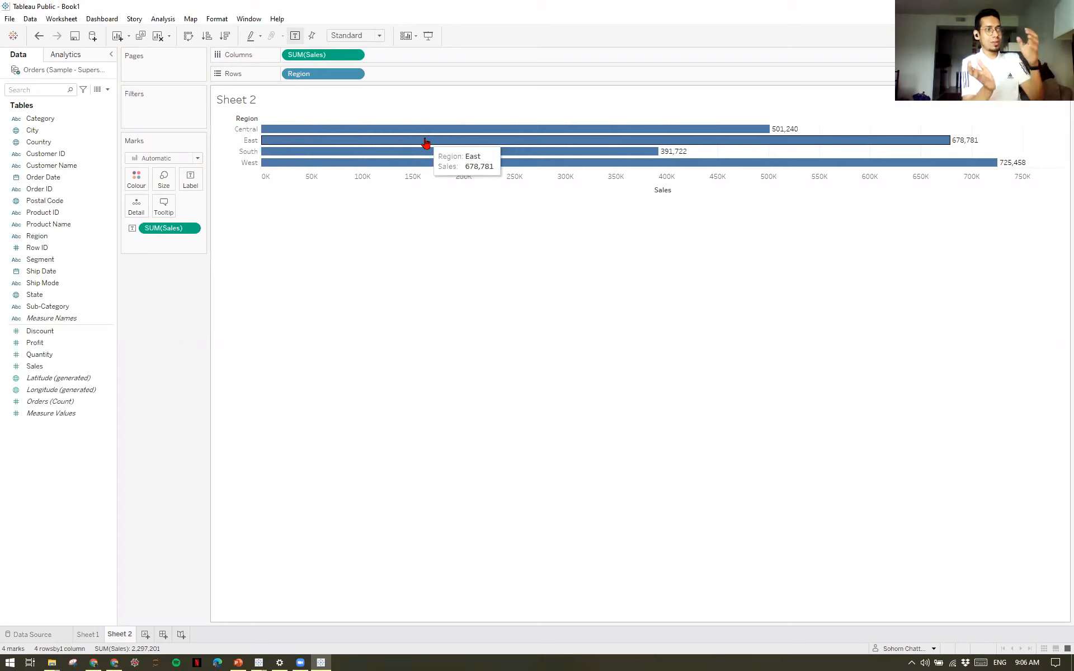
pyautogui.moveTo(327, 131)
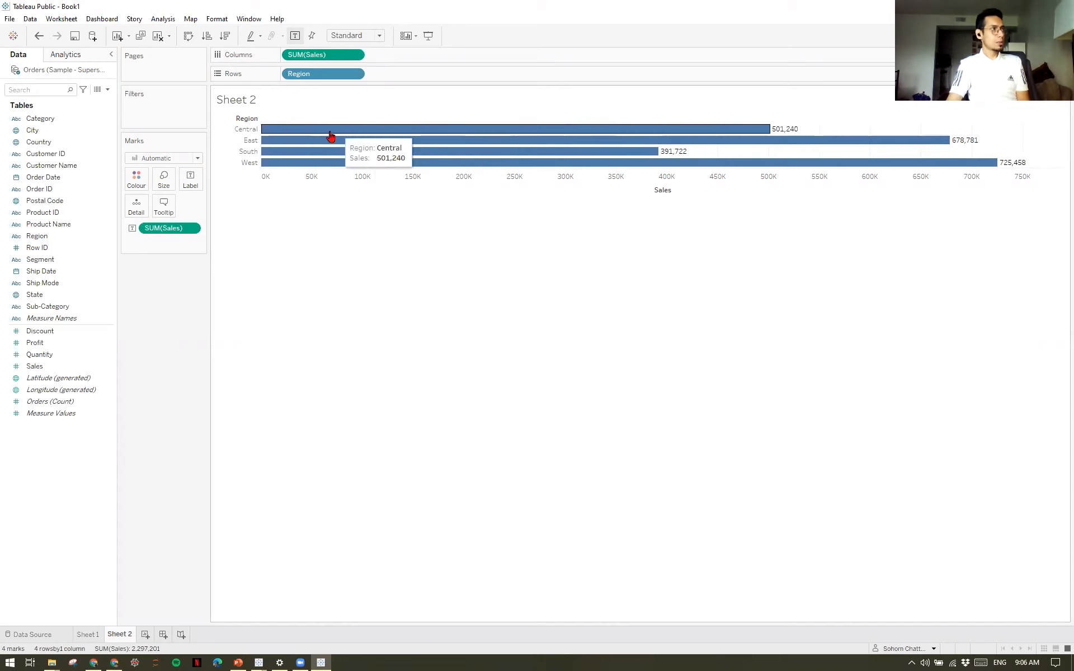
pyautogui.click(189, 43)
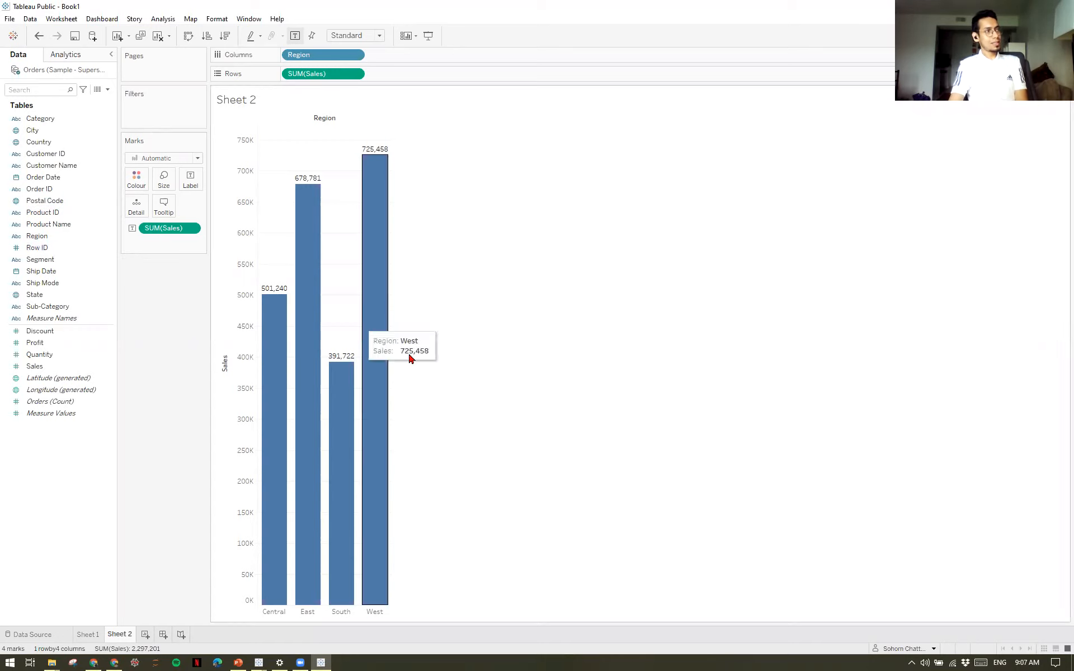
pyautogui.moveTo(371, 377)
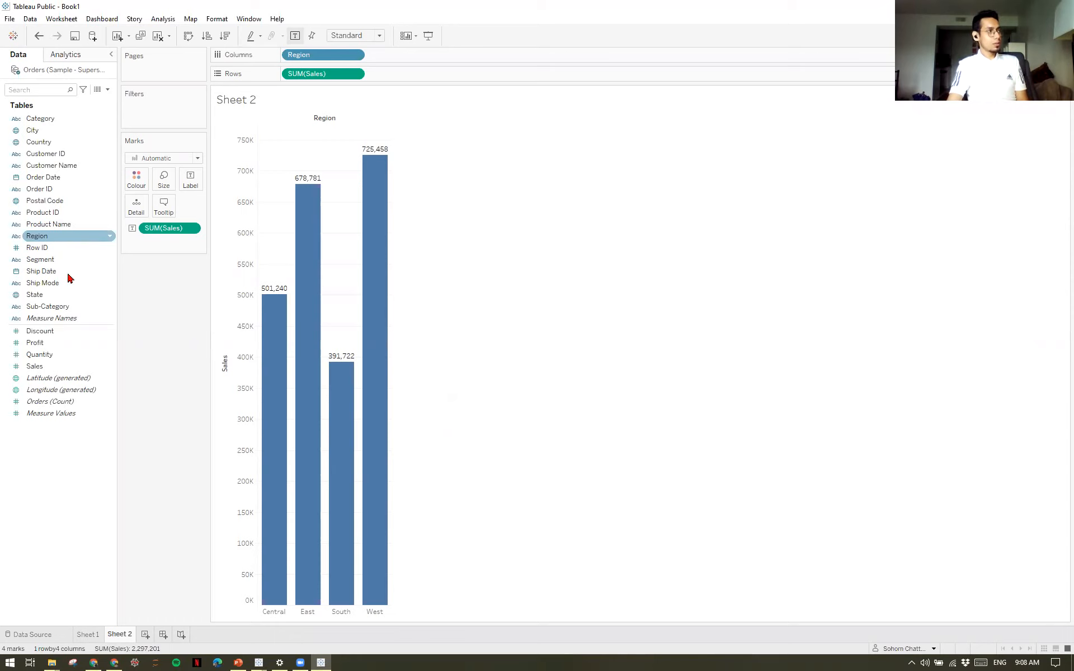
# Colour the regional sales bars by State, adding all members, and inspect the segments of the West bar.
pyautogui.moveTo(46, 297); pyautogui.dragTo(132, 179)
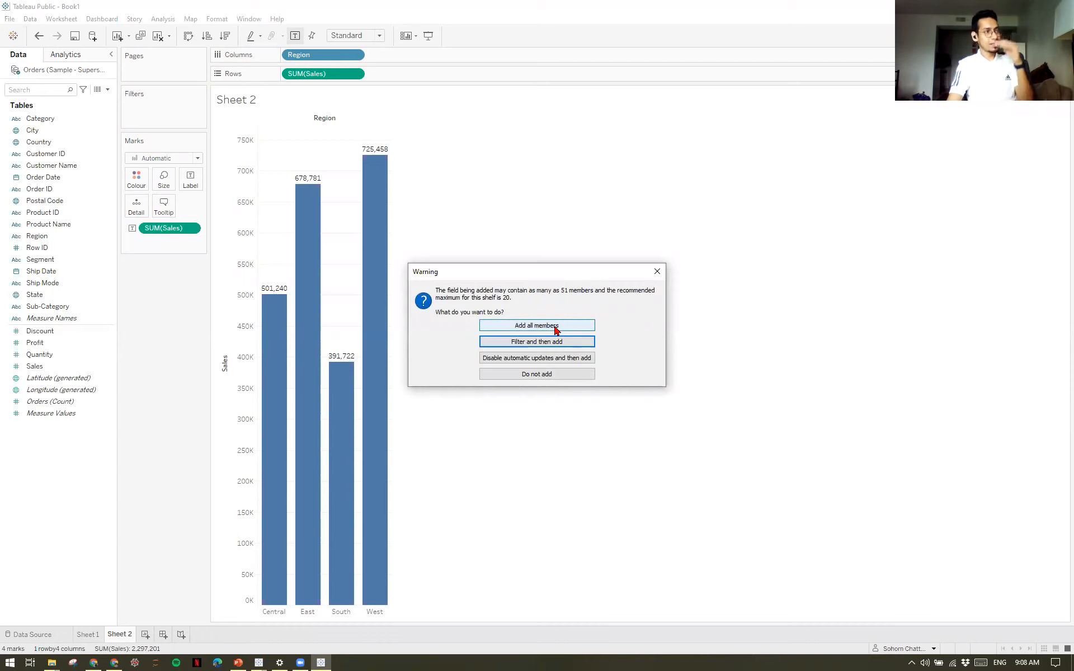
pyautogui.click(556, 326)
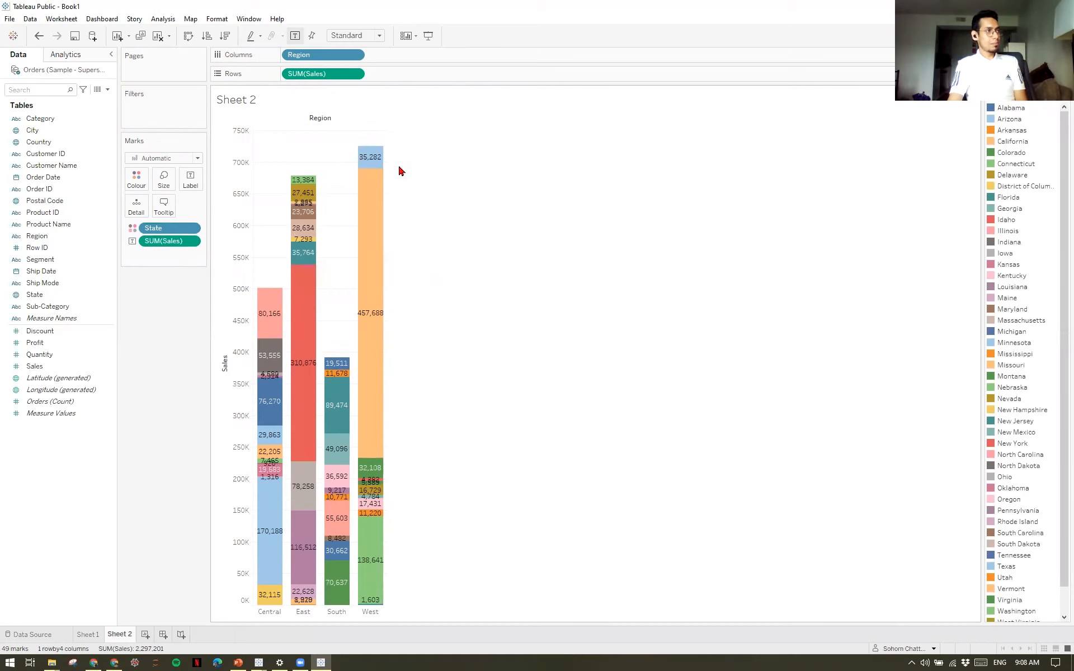
pyautogui.moveTo(381, 159)
pyautogui.moveTo(379, 258)
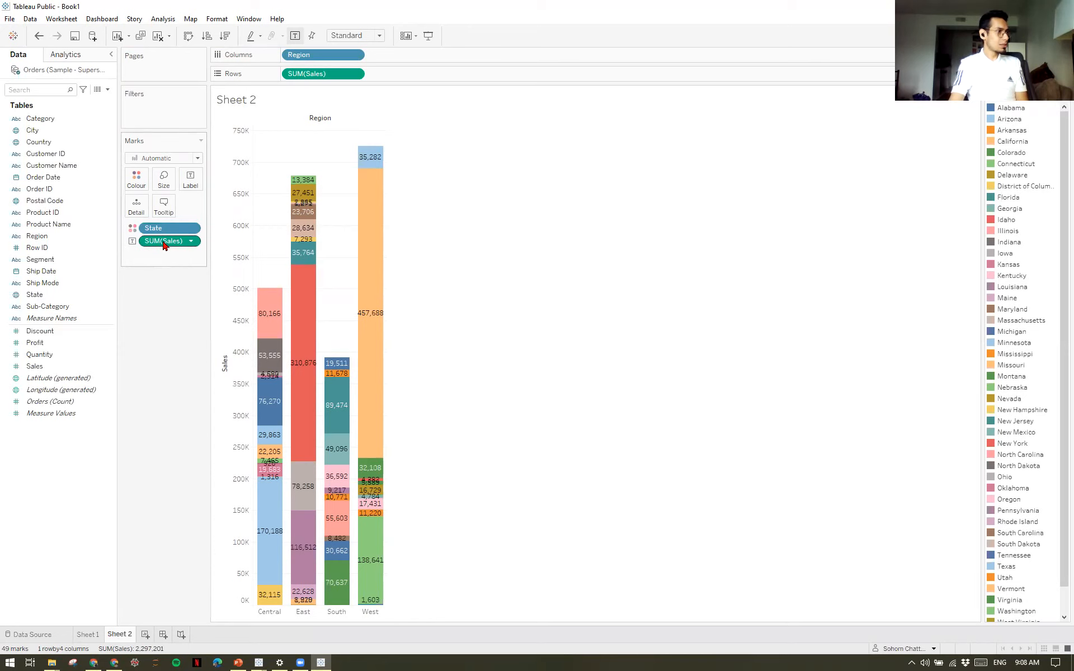
# Remove the Sales labels and the State colouring from the regional bars.
pyautogui.moveTo(164, 244); pyautogui.dragTo(156, 313)
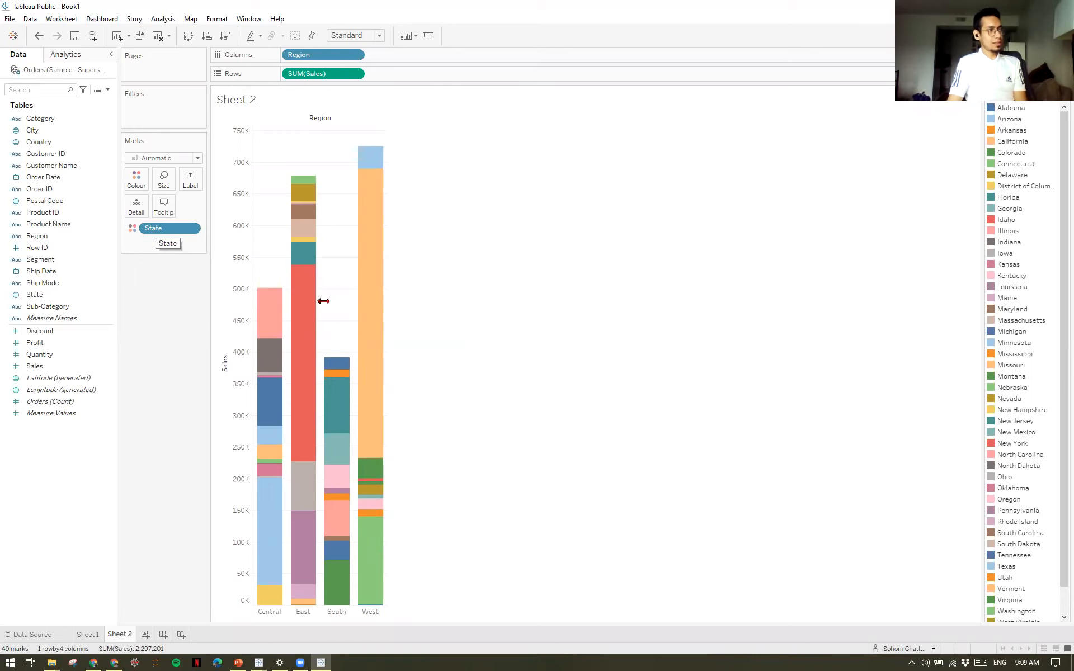
pyautogui.moveTo(165, 234); pyautogui.dragTo(162, 296)
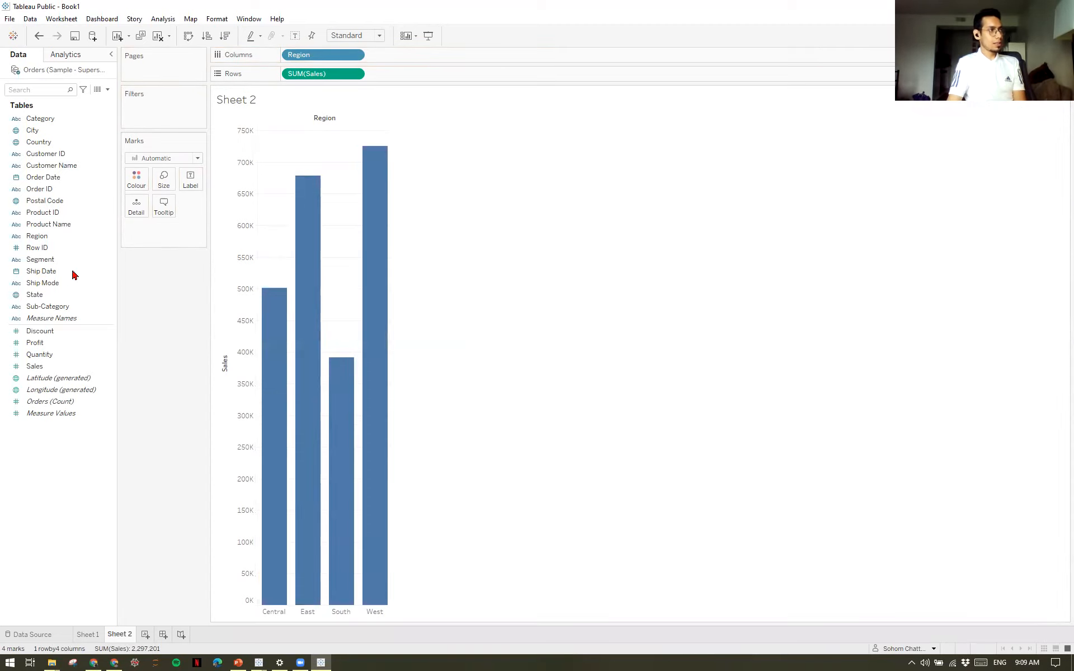
# Assign State to both the size and the colour of the regional sales bars.
pyautogui.moveTo(46, 299); pyautogui.dragTo(165, 185)
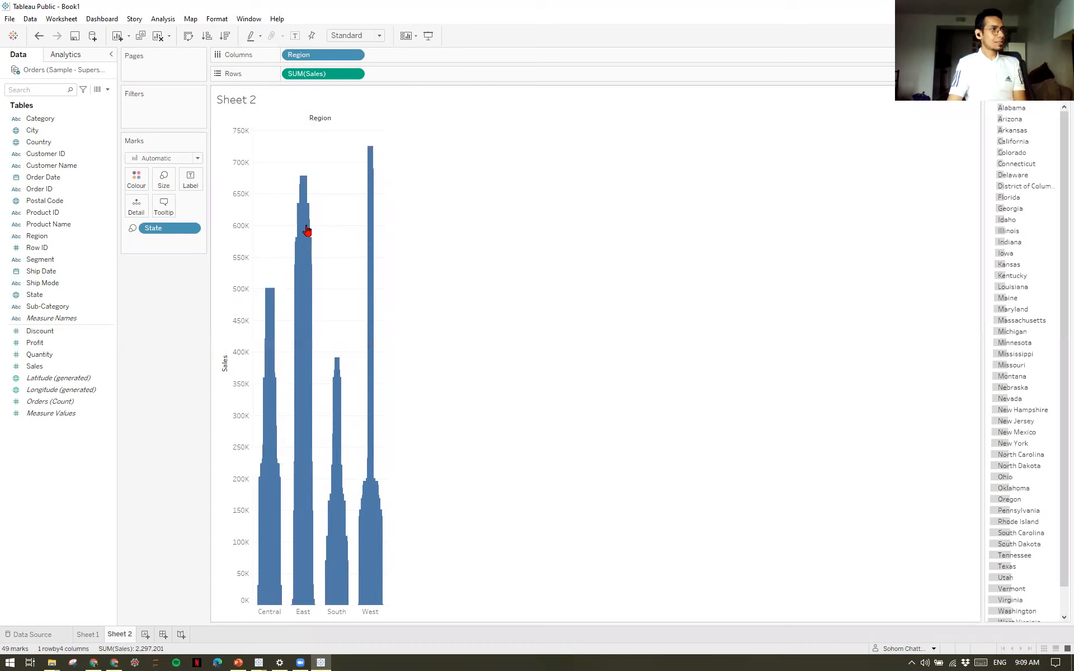
pyautogui.moveTo(306, 286)
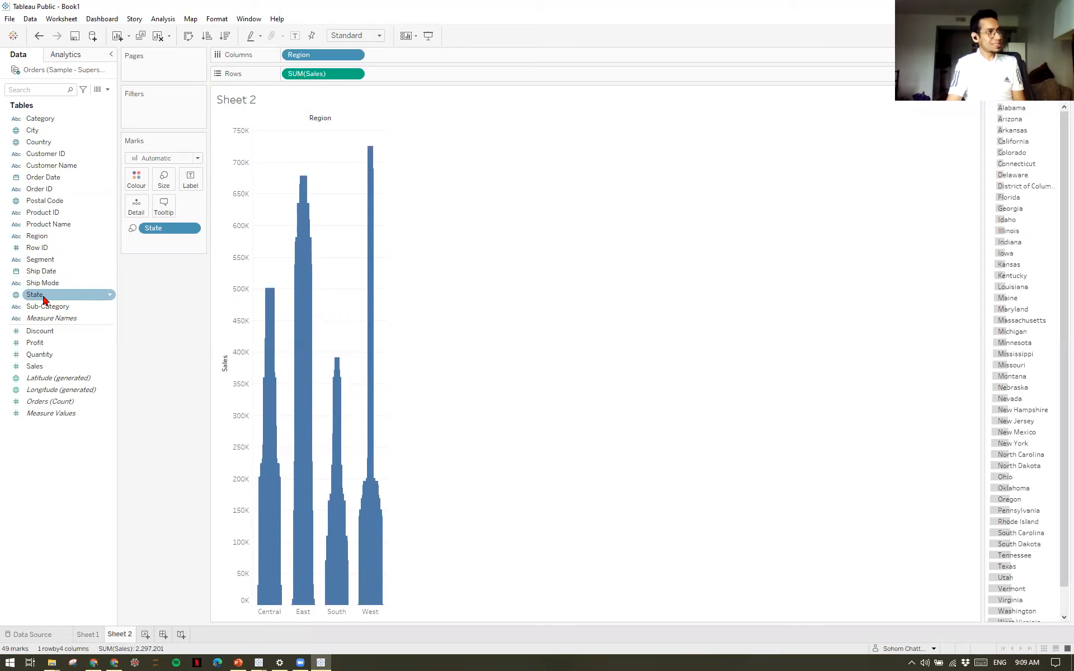
pyautogui.moveTo(43, 300); pyautogui.dragTo(141, 186)
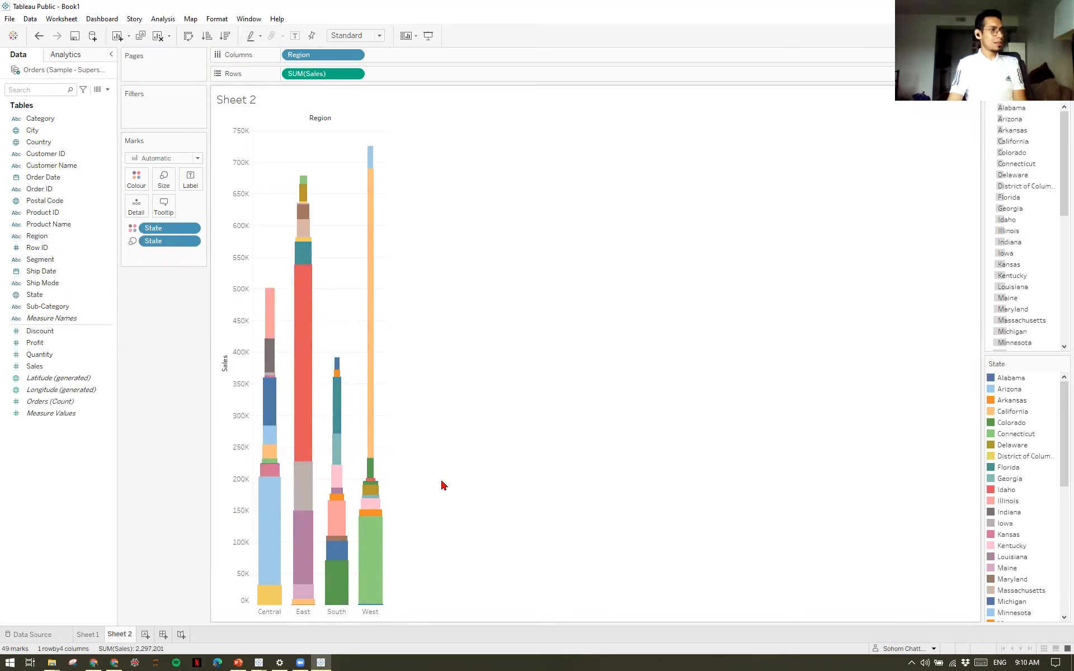
pyautogui.moveTo(379, 387)
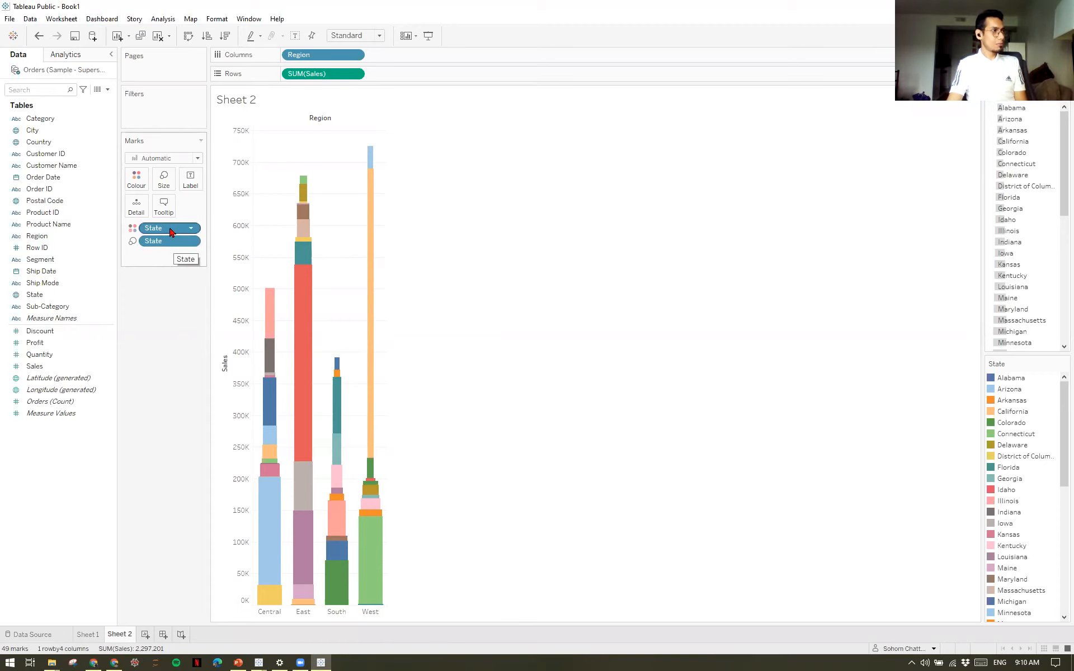
# Remove State from both the colour and the size of the regional sales bars.
pyautogui.moveTo(167, 232); pyautogui.dragTo(167, 325)
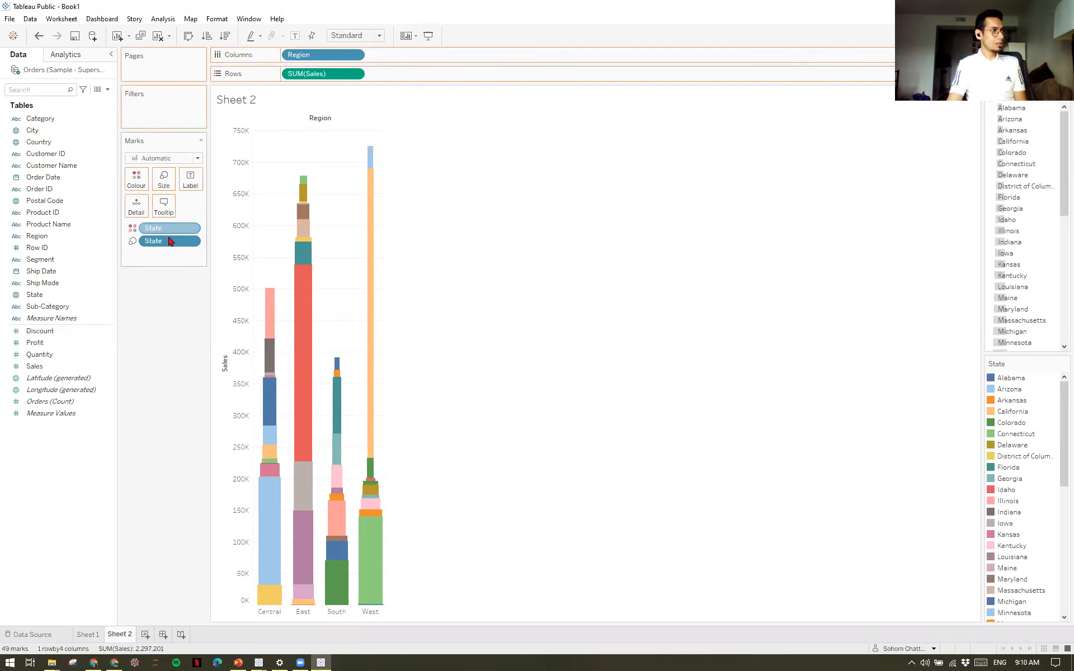
pyautogui.moveTo(167, 230); pyautogui.dragTo(169, 275)
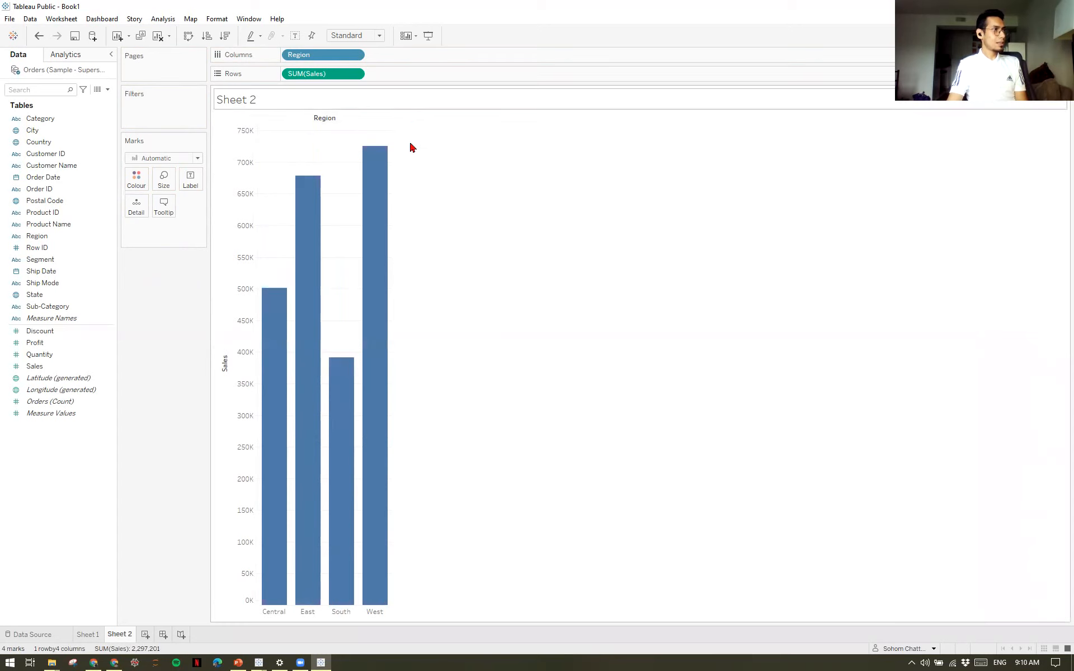
pyautogui.moveTo(388, 176)
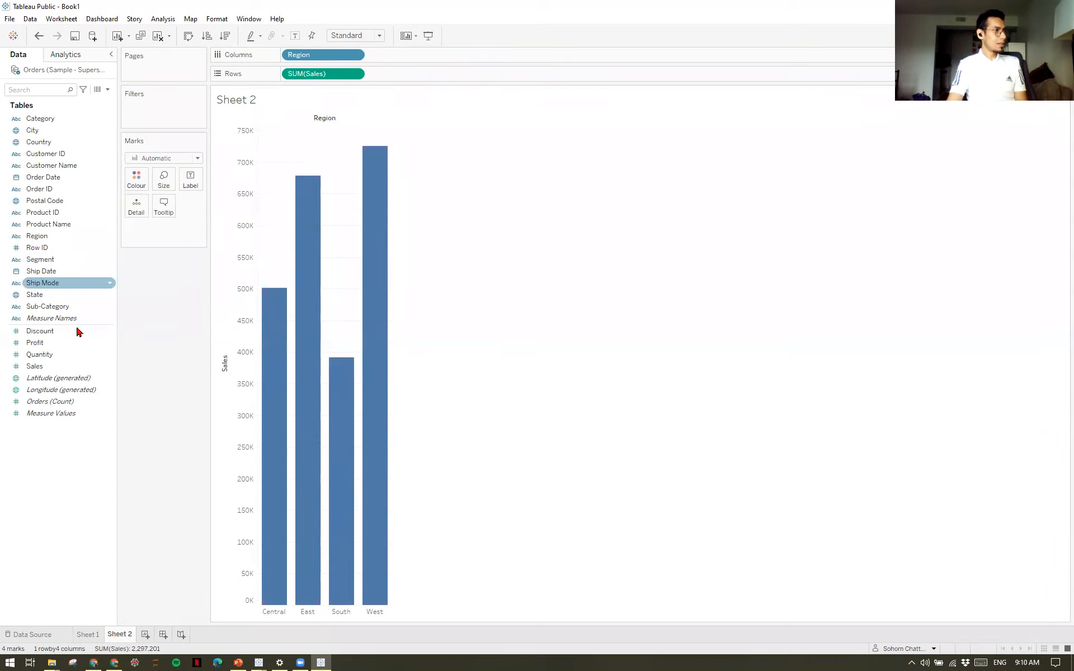
# Label the regional bars with total Sales and inspect the Central bar's tooltip.
pyautogui.moveTo(56, 367); pyautogui.dragTo(197, 182)
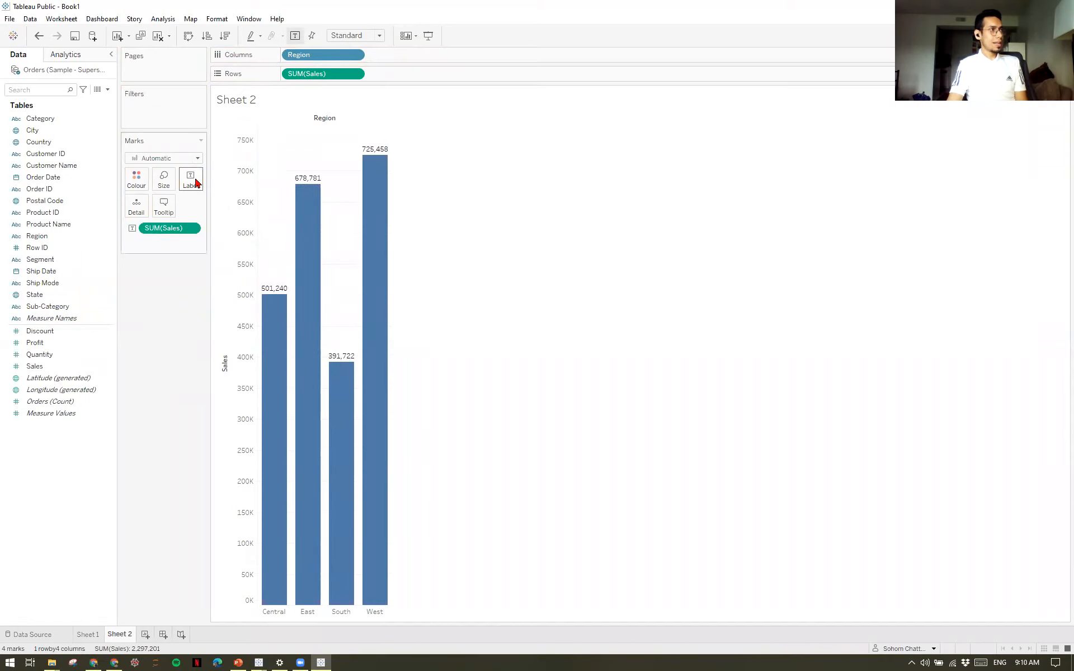
pyautogui.moveTo(277, 296)
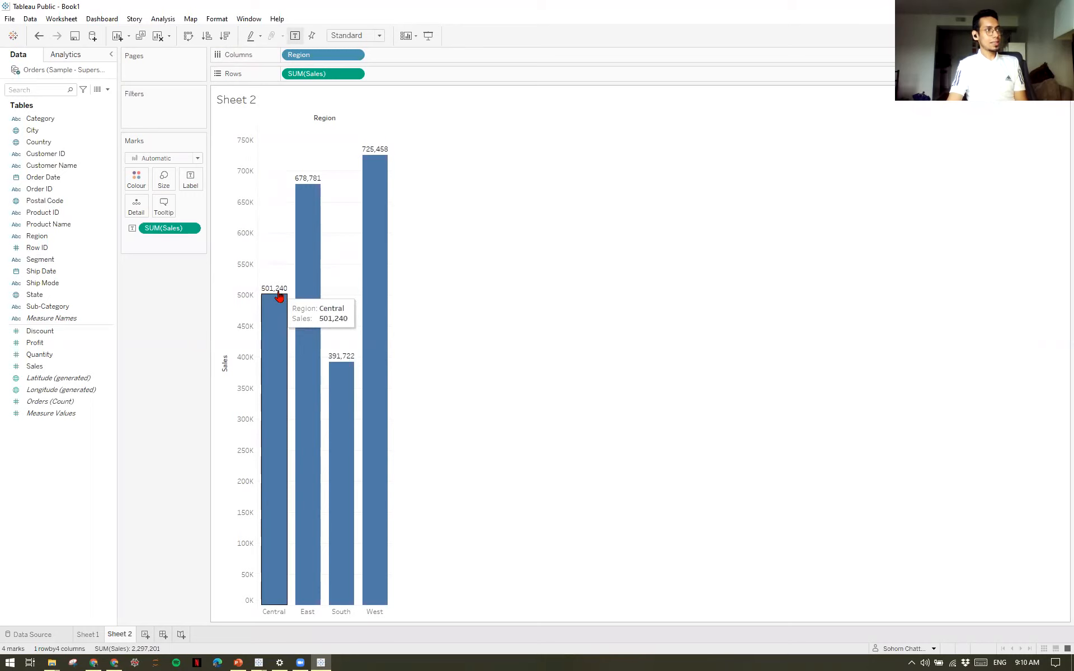
pyautogui.moveTo(386, 175)
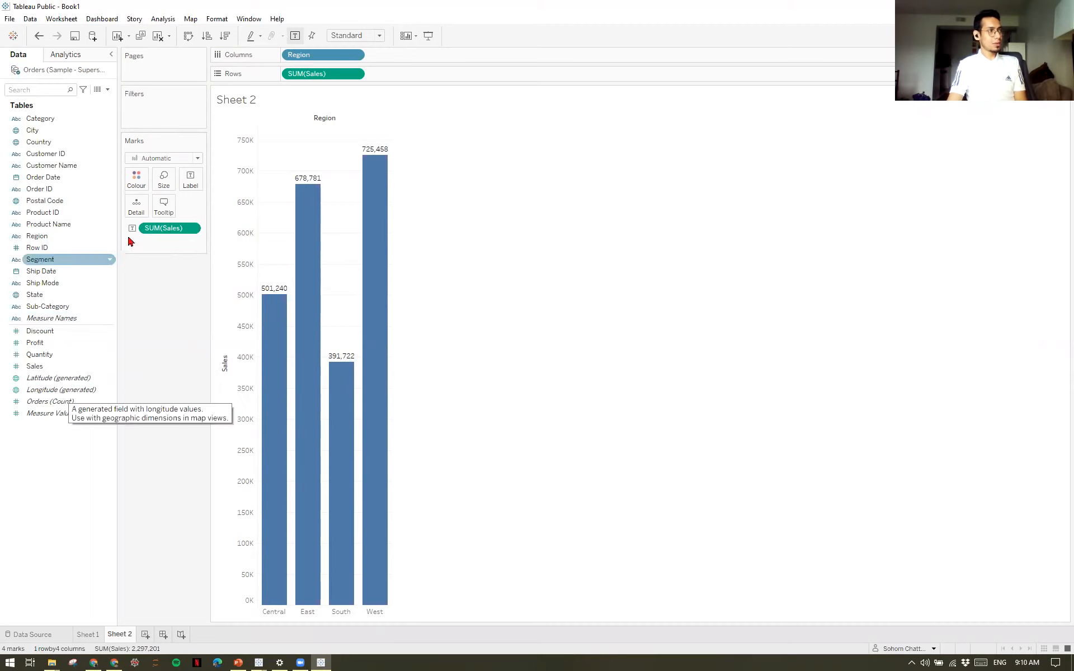
# Replace the Sales labels on the bars with total Quantity, and remove the labels.
pyautogui.moveTo(167, 229); pyautogui.dragTo(185, 180)
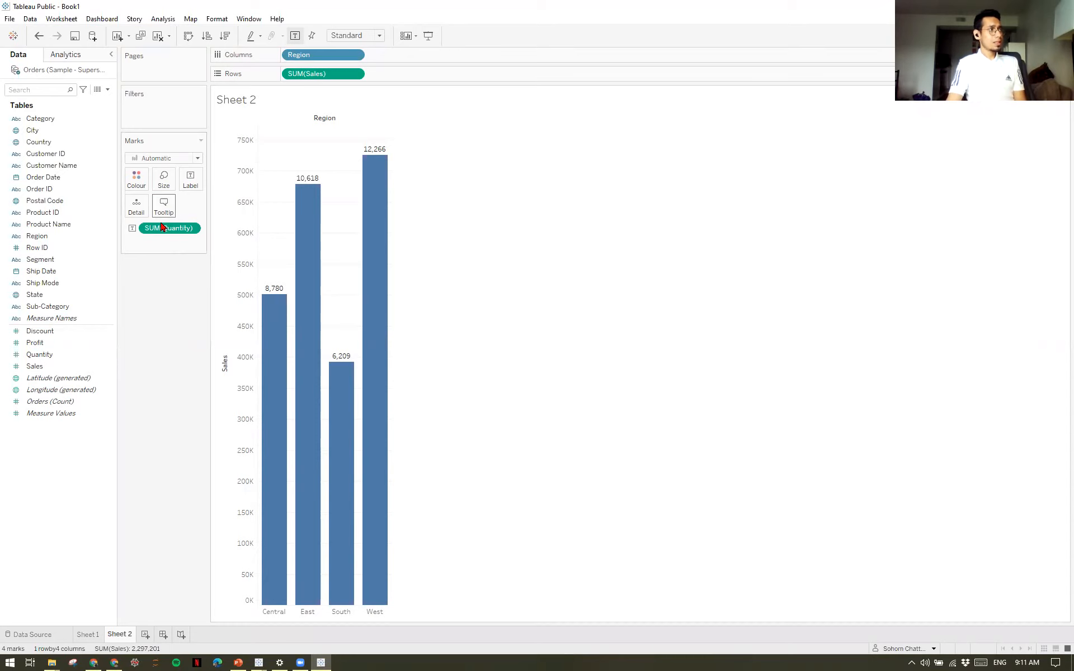
pyautogui.moveTo(168, 230); pyautogui.dragTo(170, 280)
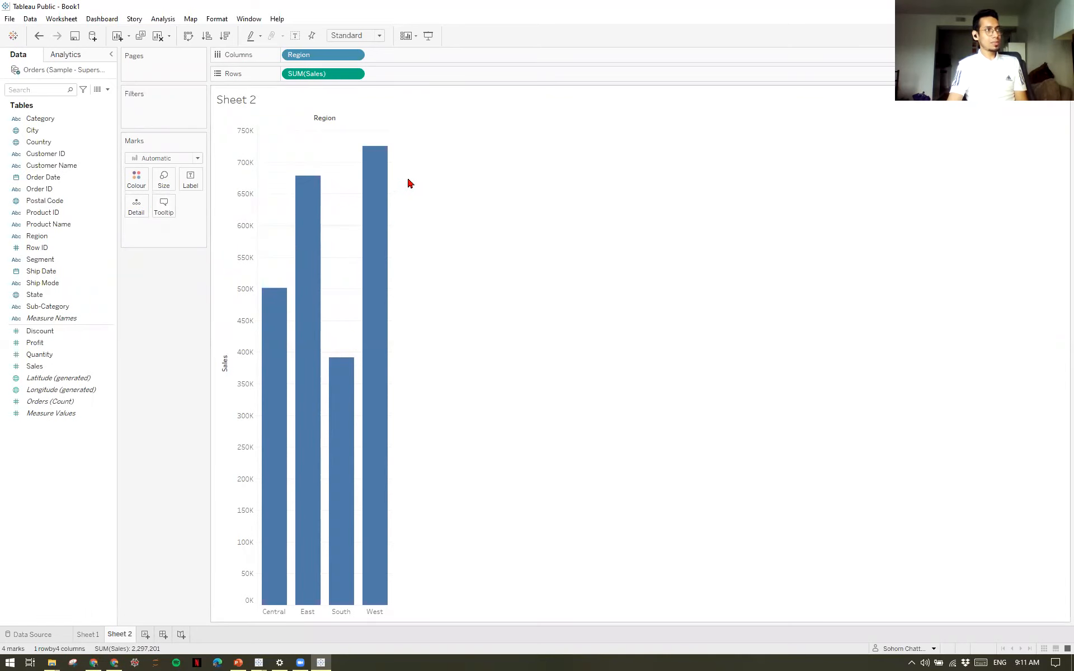
# Inspect the West bar's tooltip and add Quantity as a detail of the regional bars.
pyautogui.moveTo(379, 193)
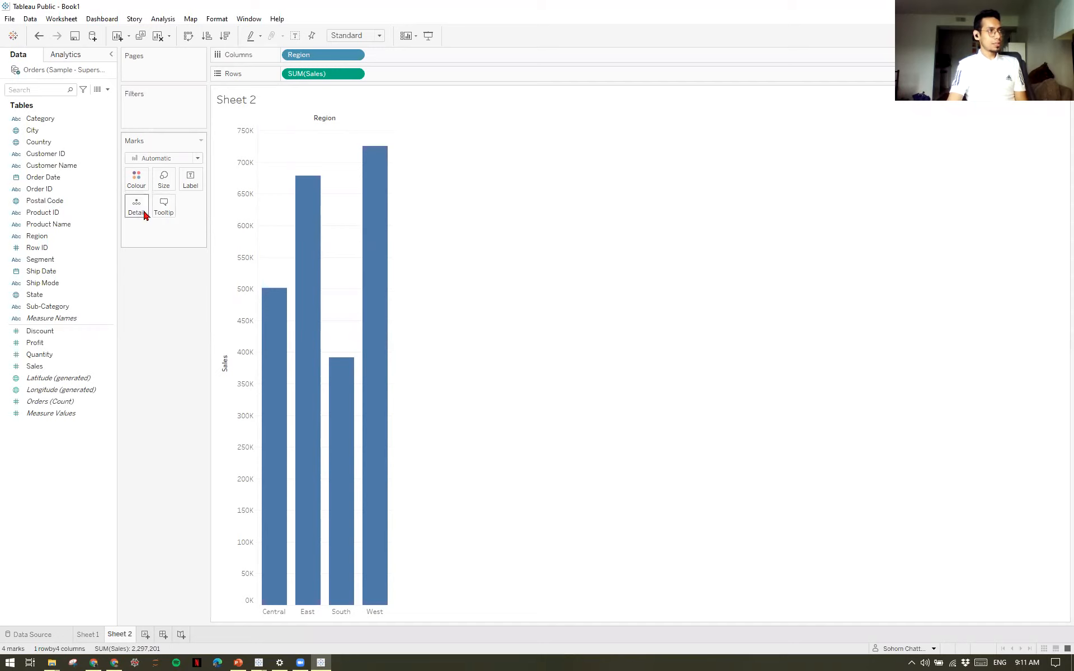
pyautogui.moveTo(372, 243)
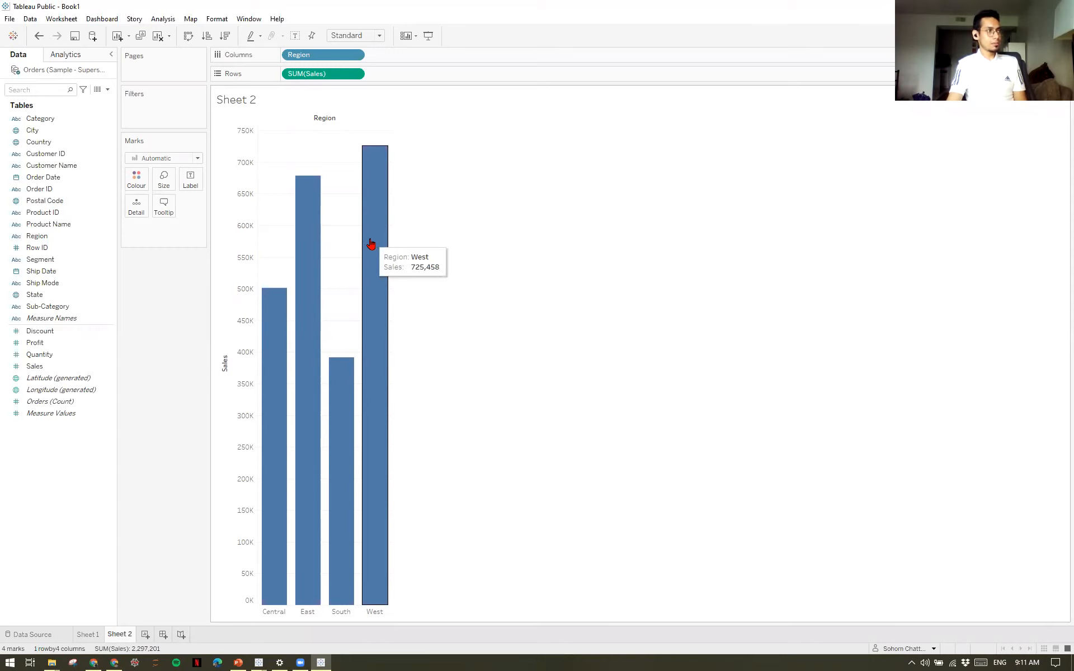
pyautogui.click(54, 358)
pyautogui.moveTo(54, 361); pyautogui.dragTo(133, 211)
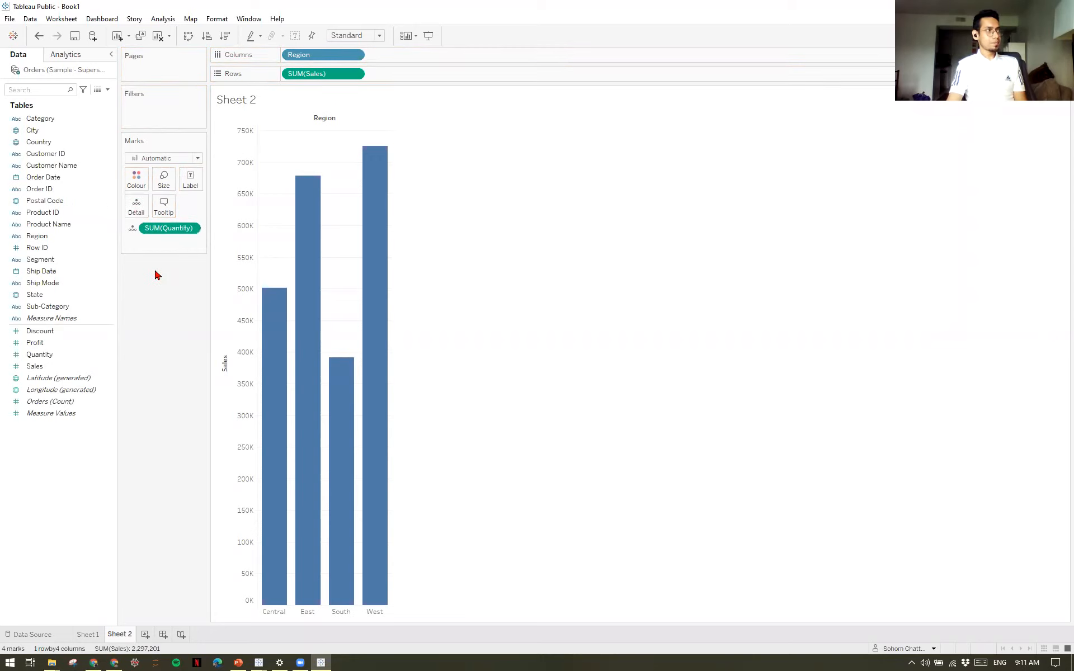
# Add the line "This summarizes data for each Region." above the tooltip fields and check the tooltip on the bars.
pyautogui.click(163, 207)
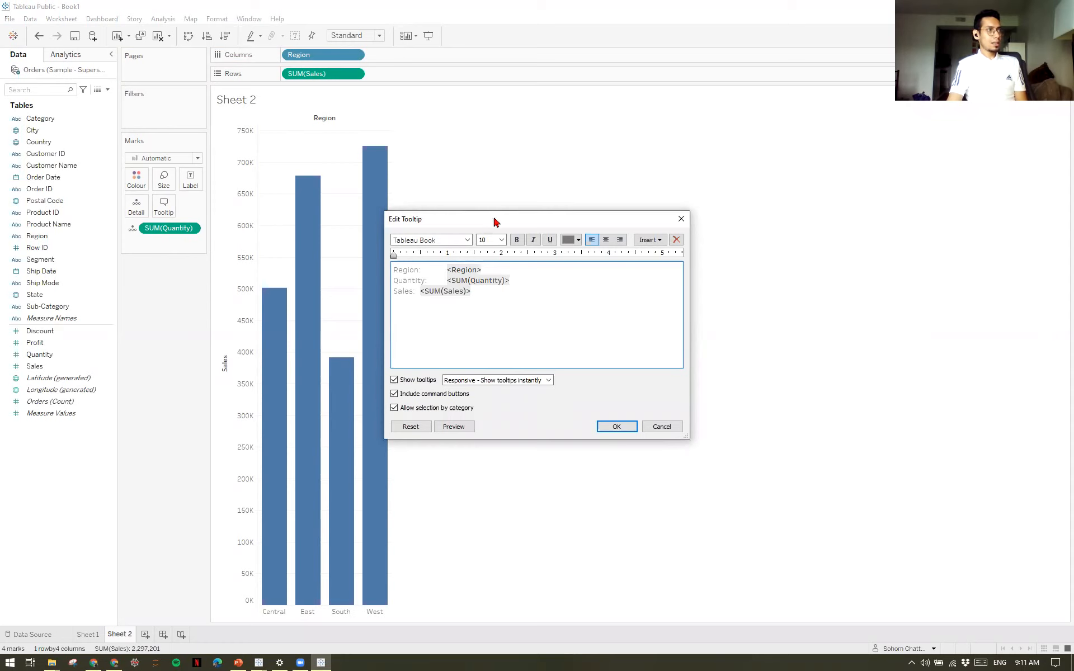
pyautogui.moveTo(503, 216); pyautogui.dragTo(590, 183)
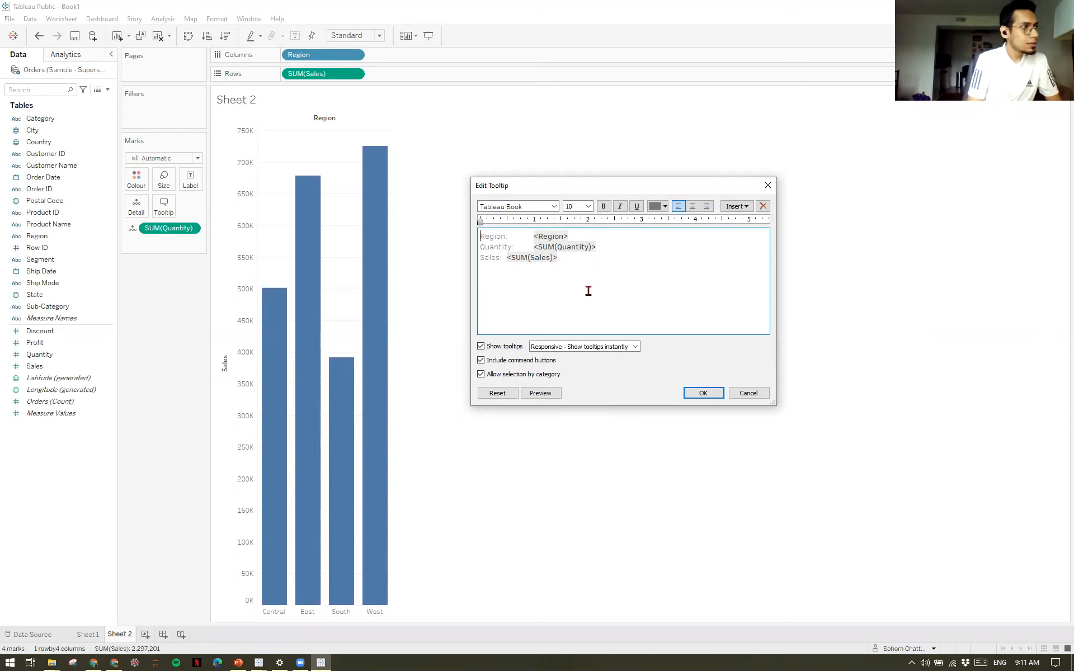
pyautogui.press('Return')
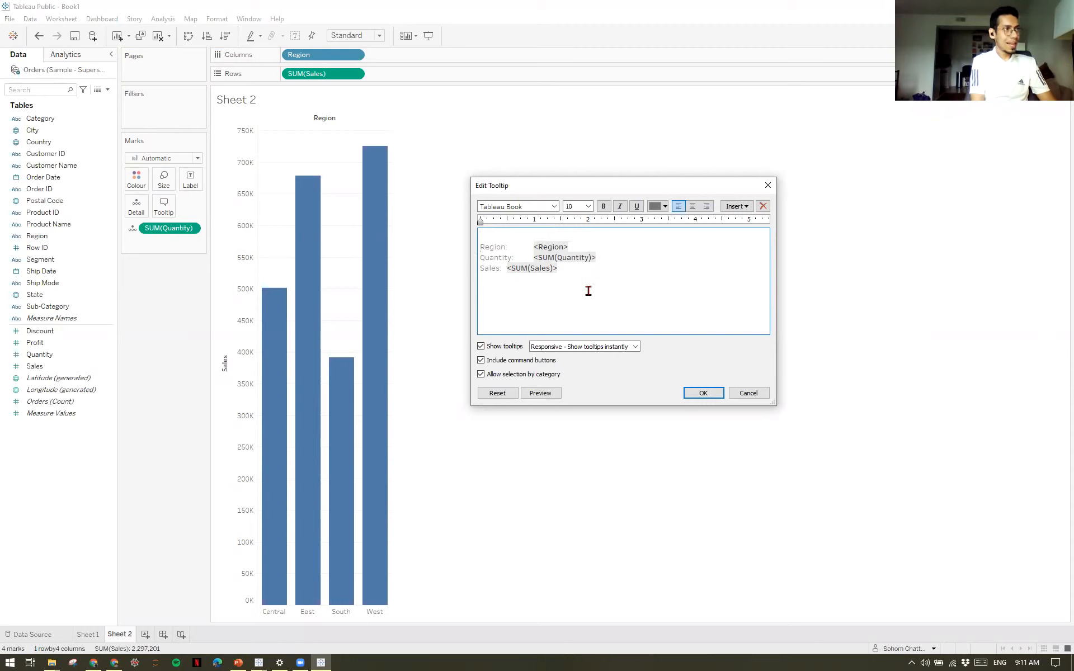
pyautogui.press('Up')
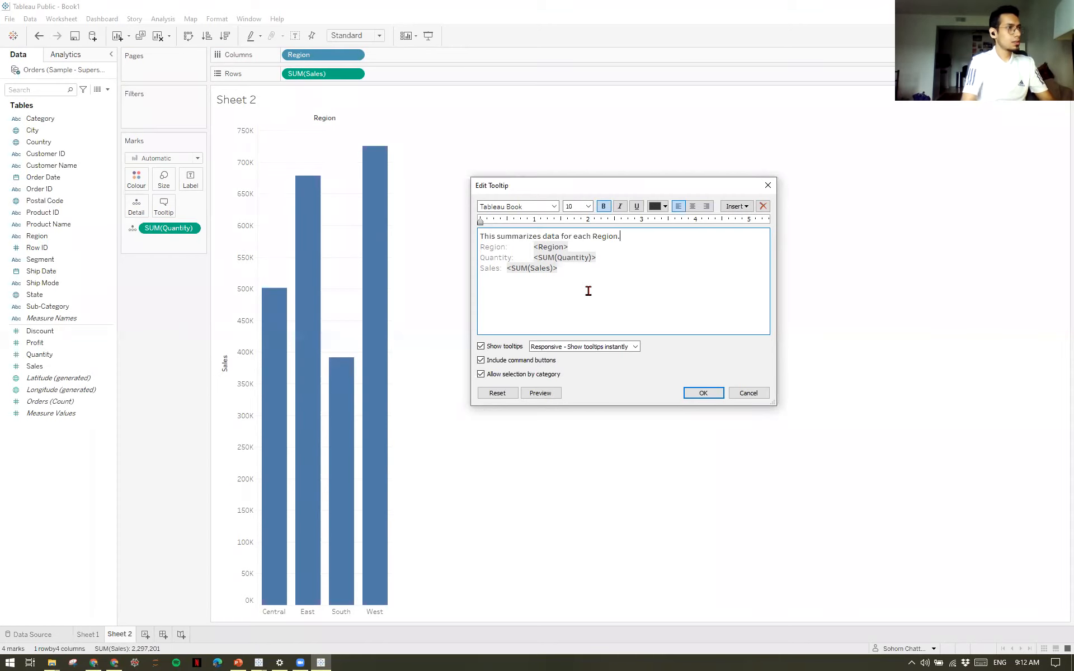
pyautogui.click(706, 394)
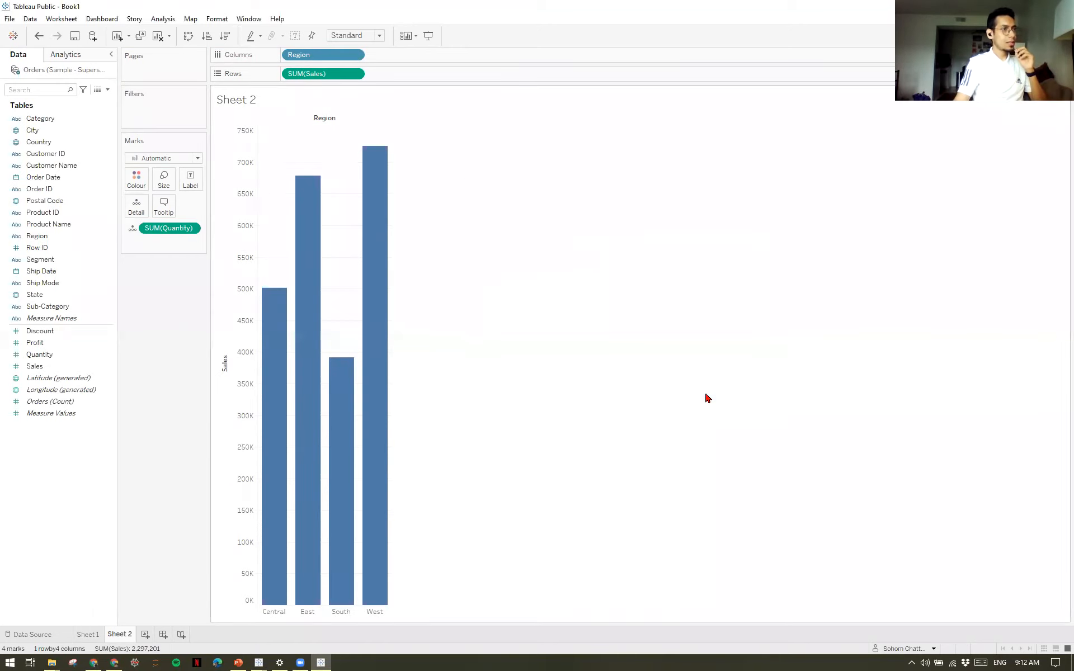
pyautogui.moveTo(385, 263)
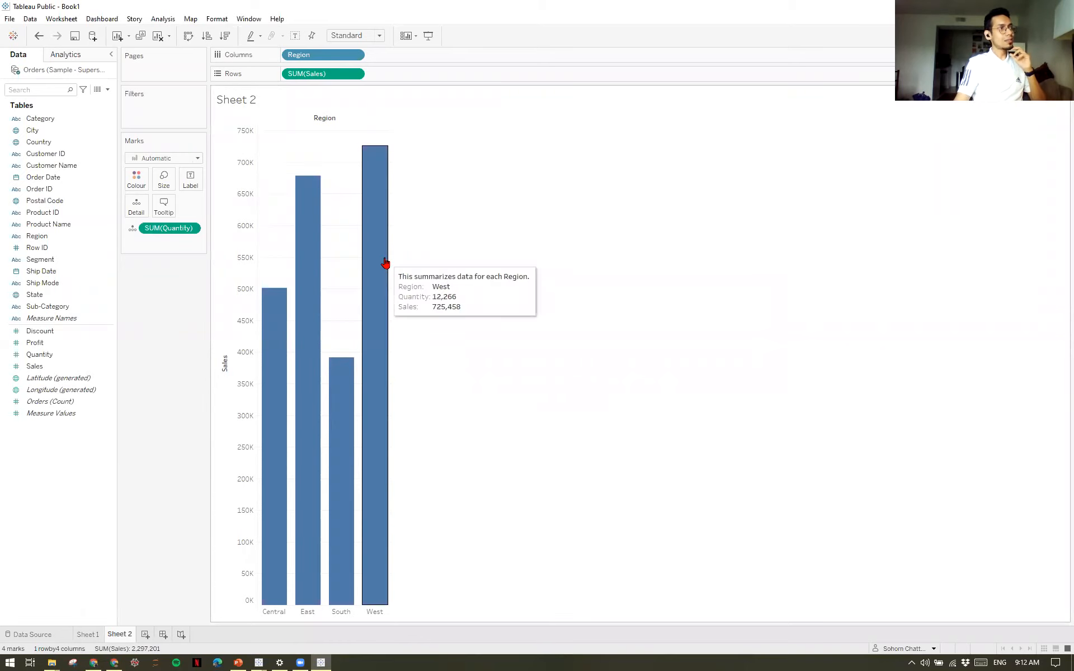
pyautogui.moveTo(313, 264)
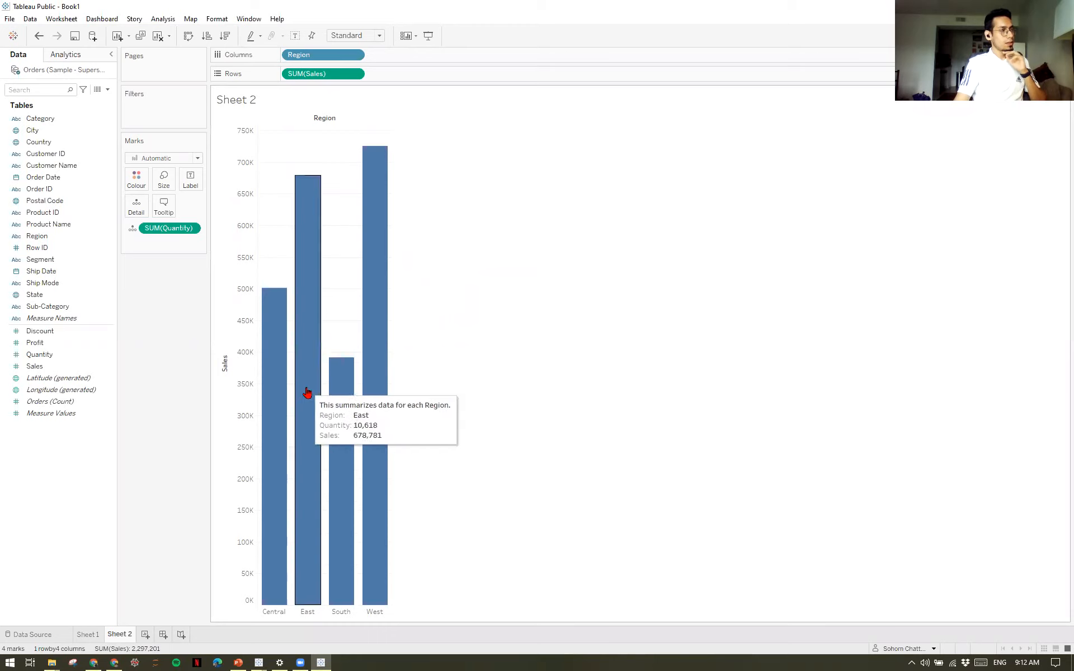
pyautogui.moveTo(274, 399)
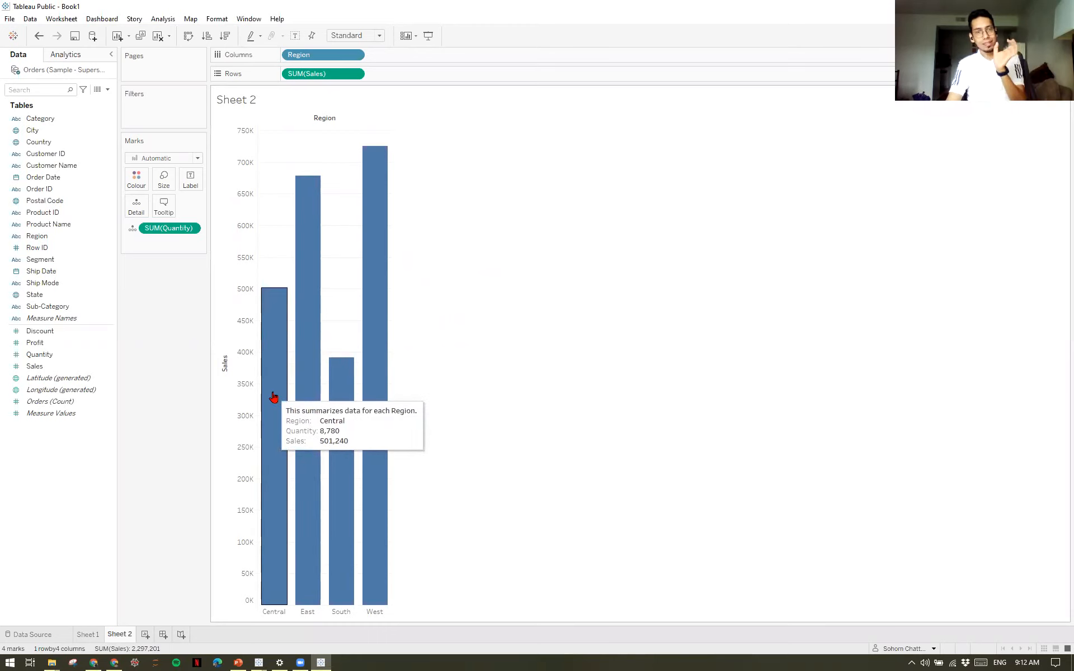
# Reword the tooltip's first line to "This summarizes data for Region: <Region>." with the Region field inserted, and check it on the bars.
pyautogui.click(163, 208)
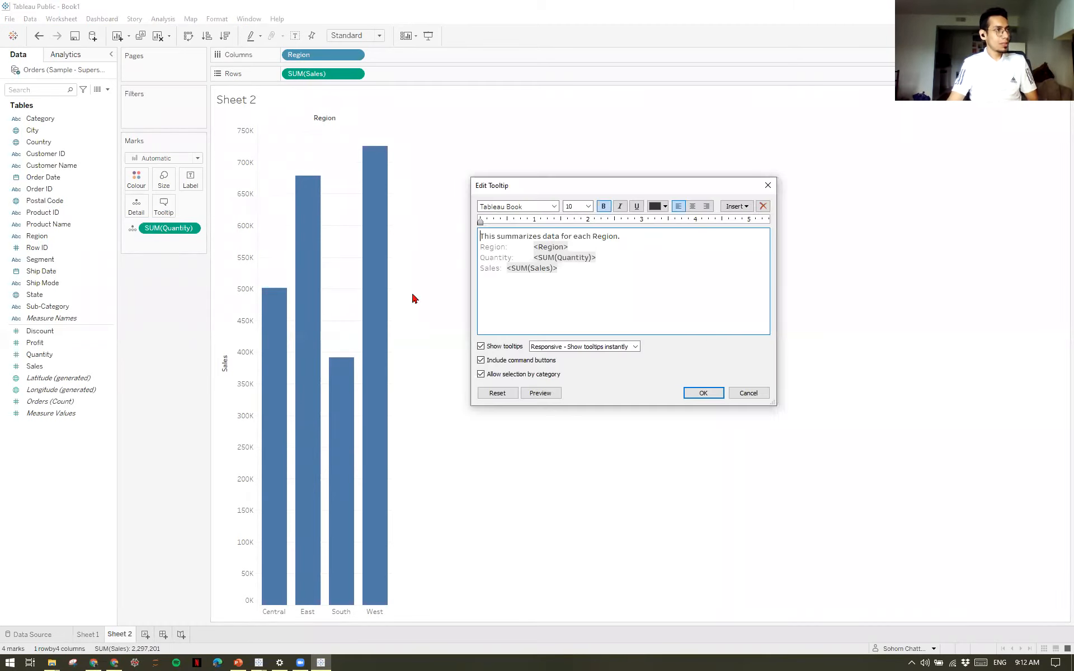
pyautogui.click(745, 206)
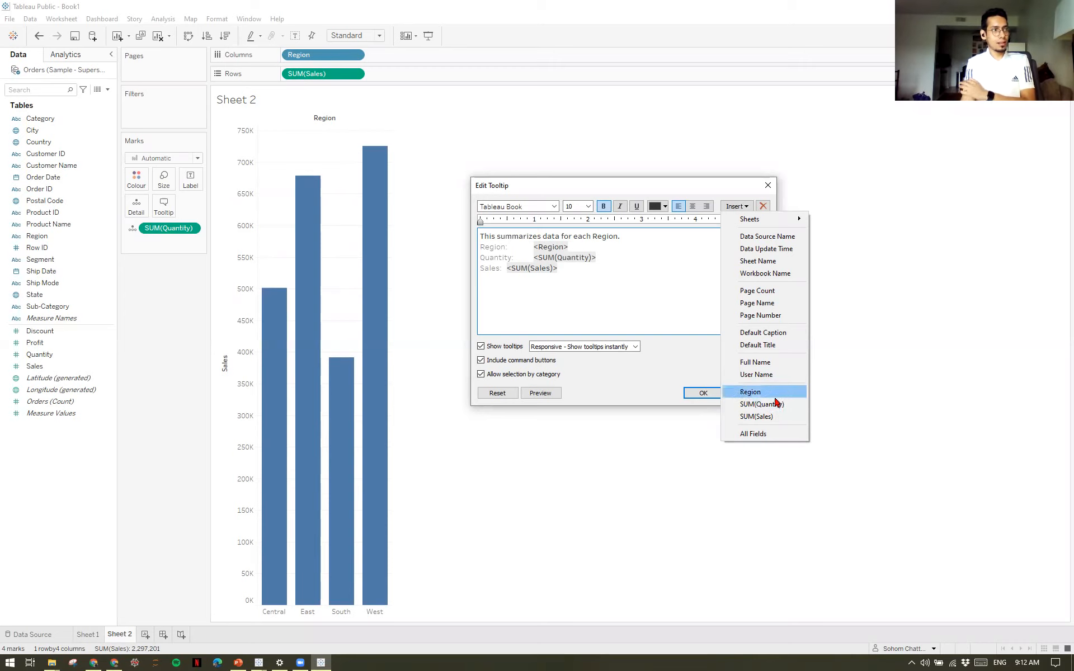
pyautogui.click(623, 317)
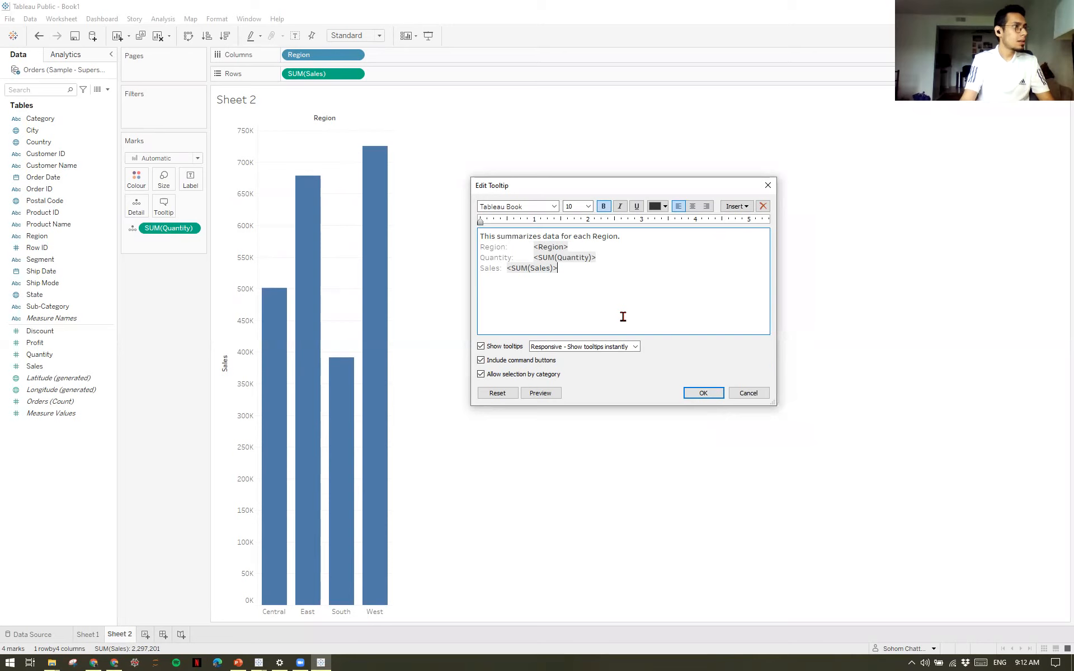
pyautogui.doubleClick(581, 235)
pyautogui.press('BackSpace')
pyautogui.press('BackSpace')
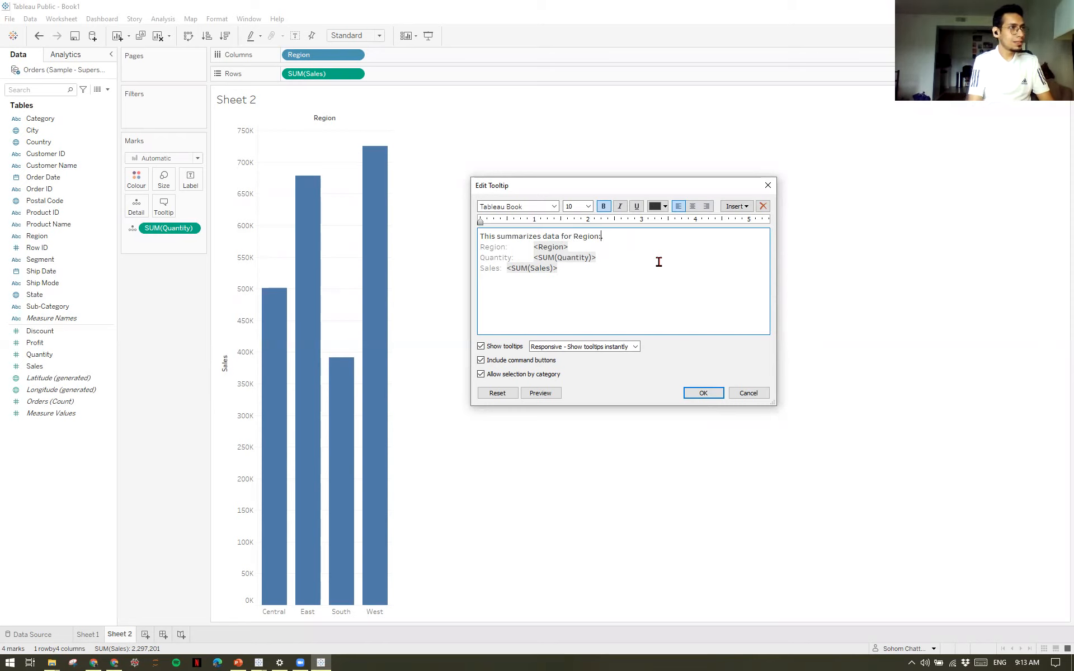
pyautogui.click(743, 206)
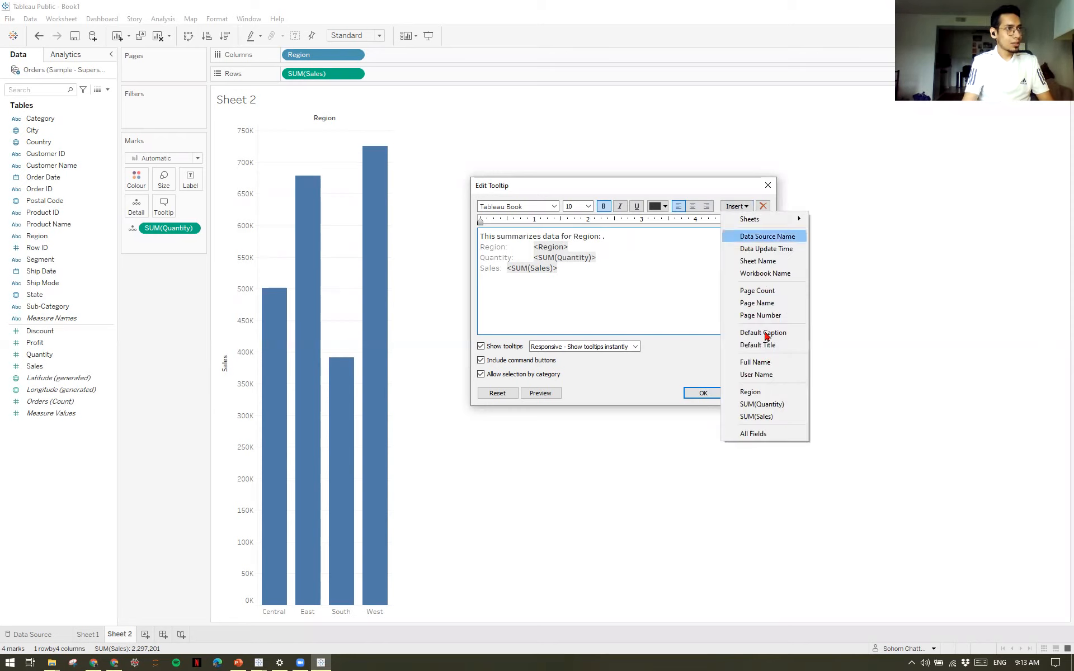
pyautogui.click(762, 393)
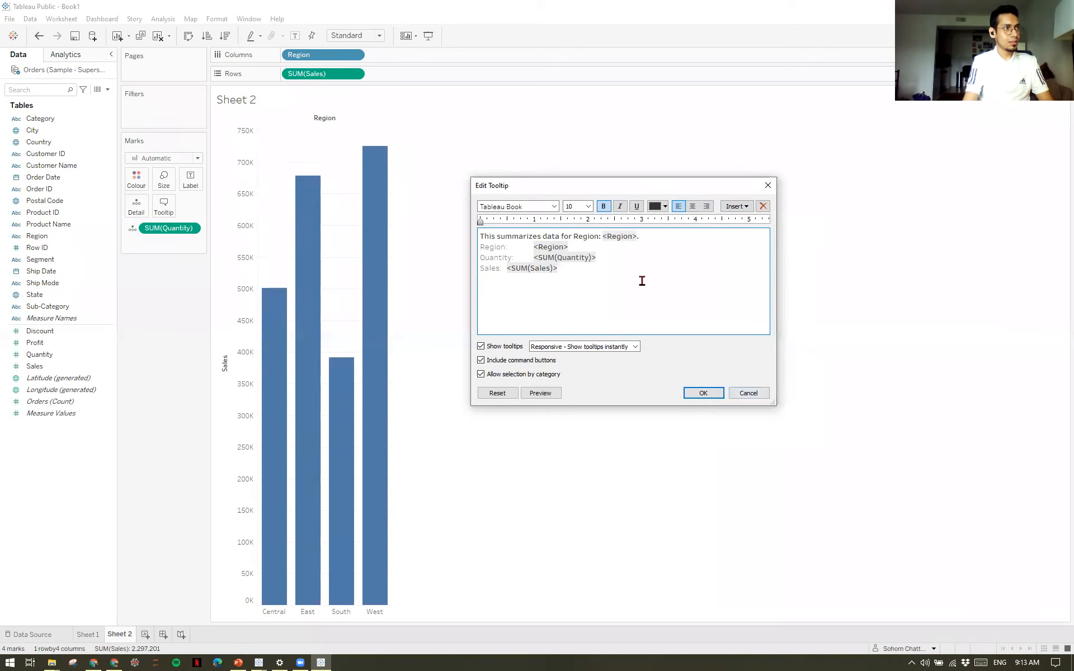
pyautogui.click(703, 393)
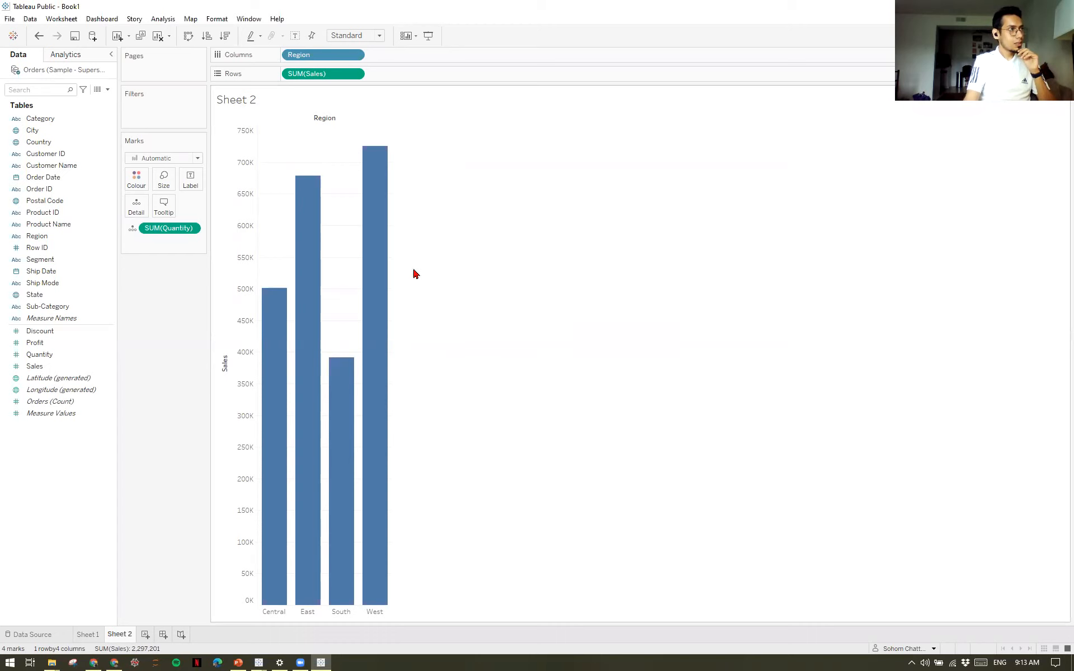
pyautogui.moveTo(381, 281)
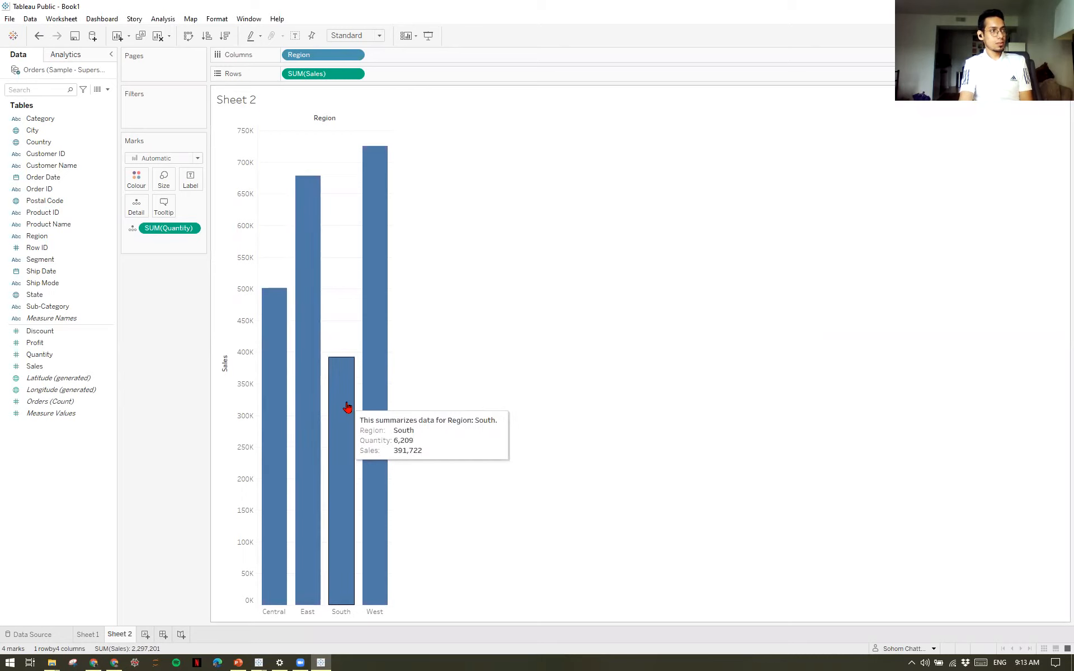
# Review the fields that can be inserted into the tooltip and close the editor without changes.
pyautogui.click(164, 207)
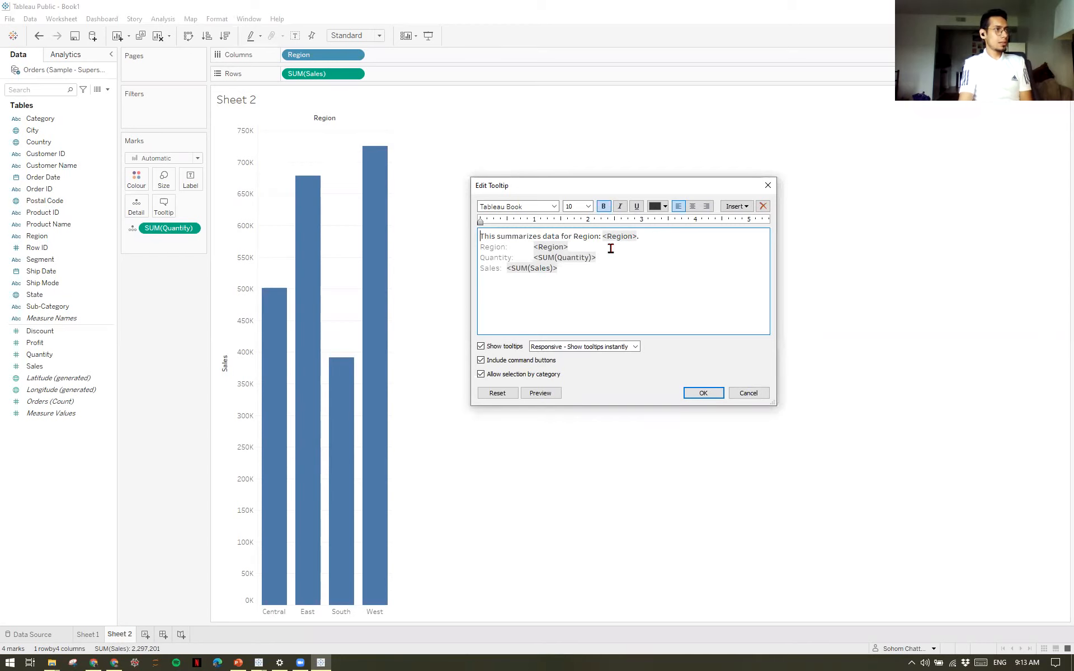
pyautogui.click(571, 273)
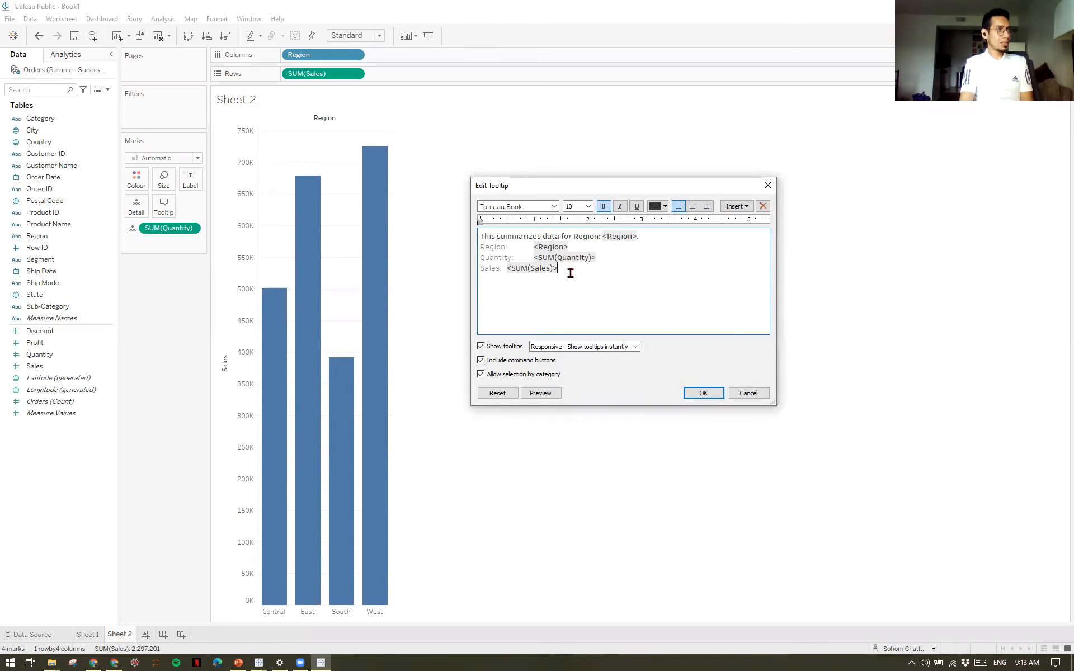
pyautogui.click(736, 210)
pyautogui.click(736, 211)
pyautogui.click(736, 211)
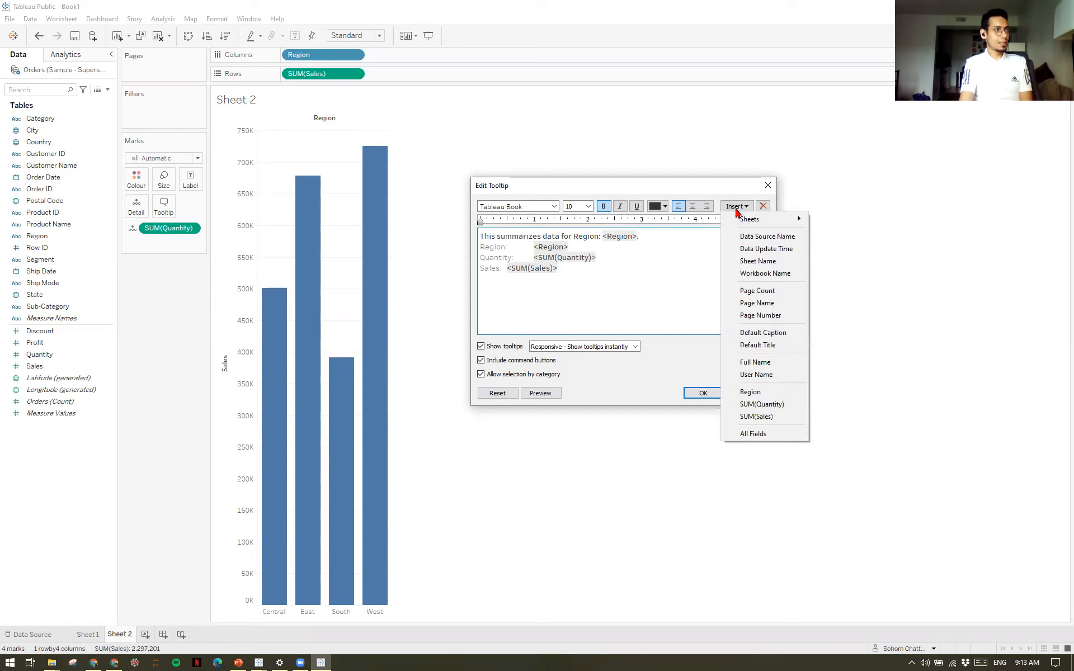
pyautogui.click(602, 296)
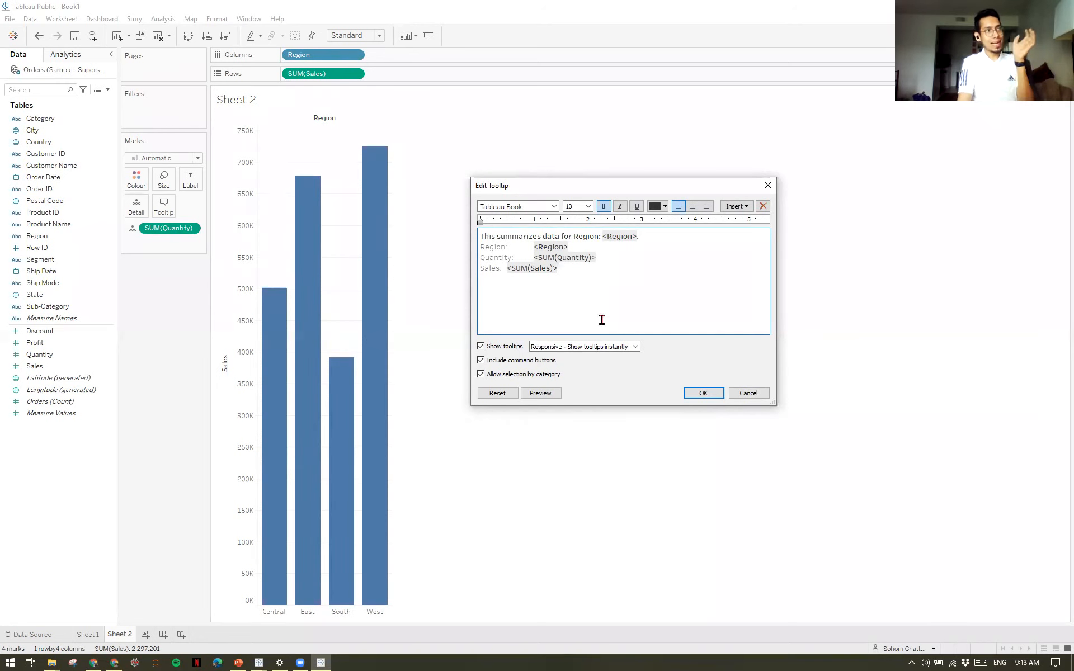
pyautogui.click(746, 394)
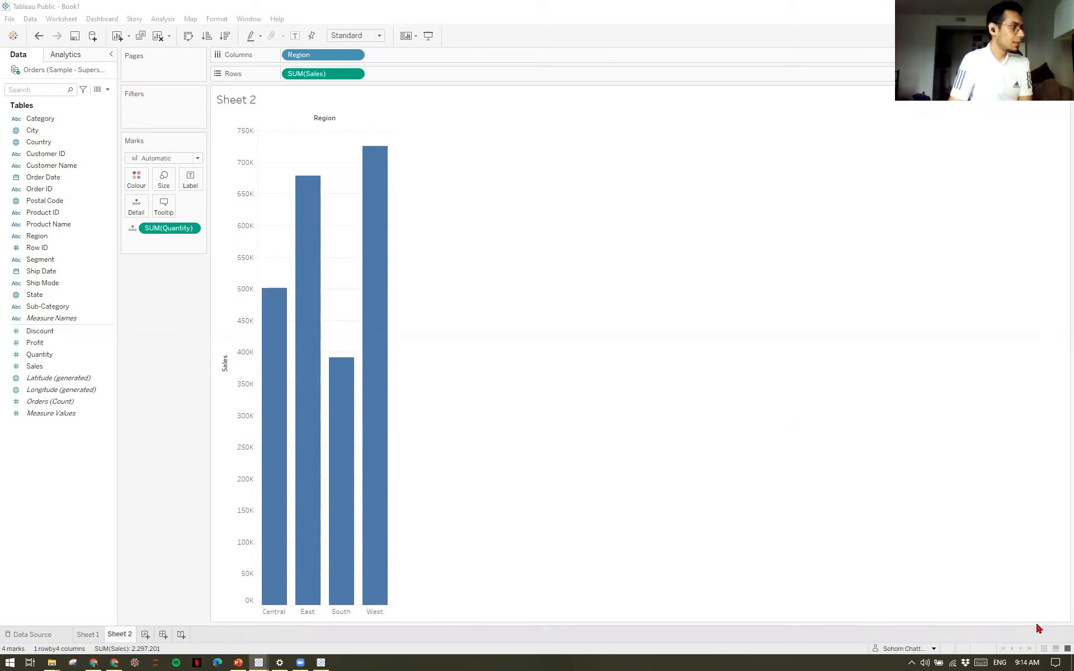
# Add a new blank worksheet and select the Profit measure.
pyautogui.click(145, 637)
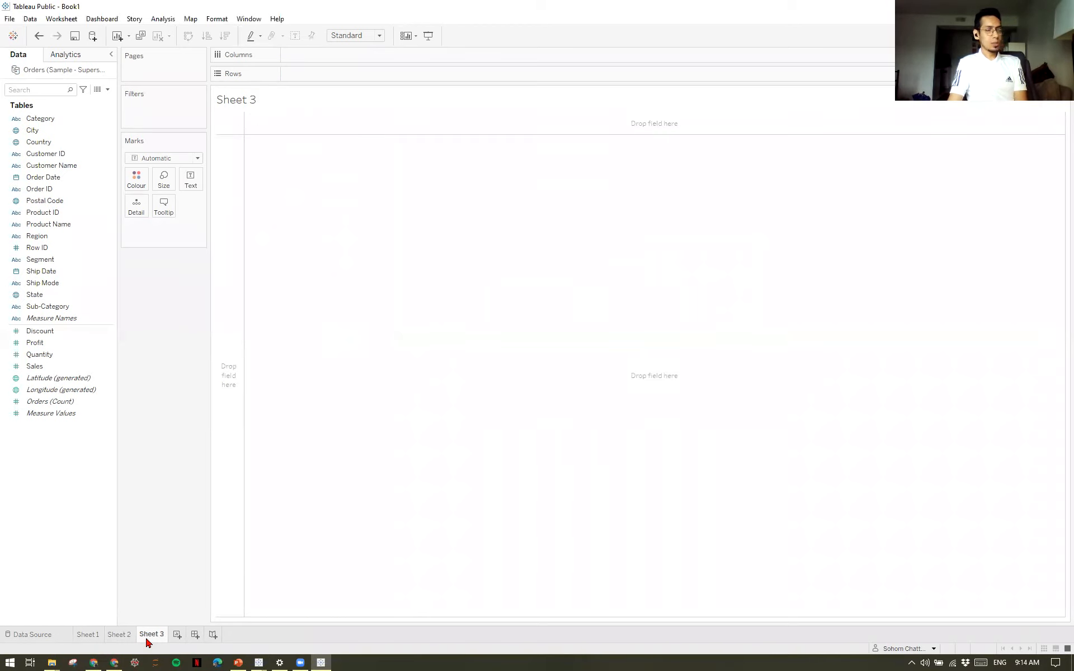
pyautogui.click(48, 345)
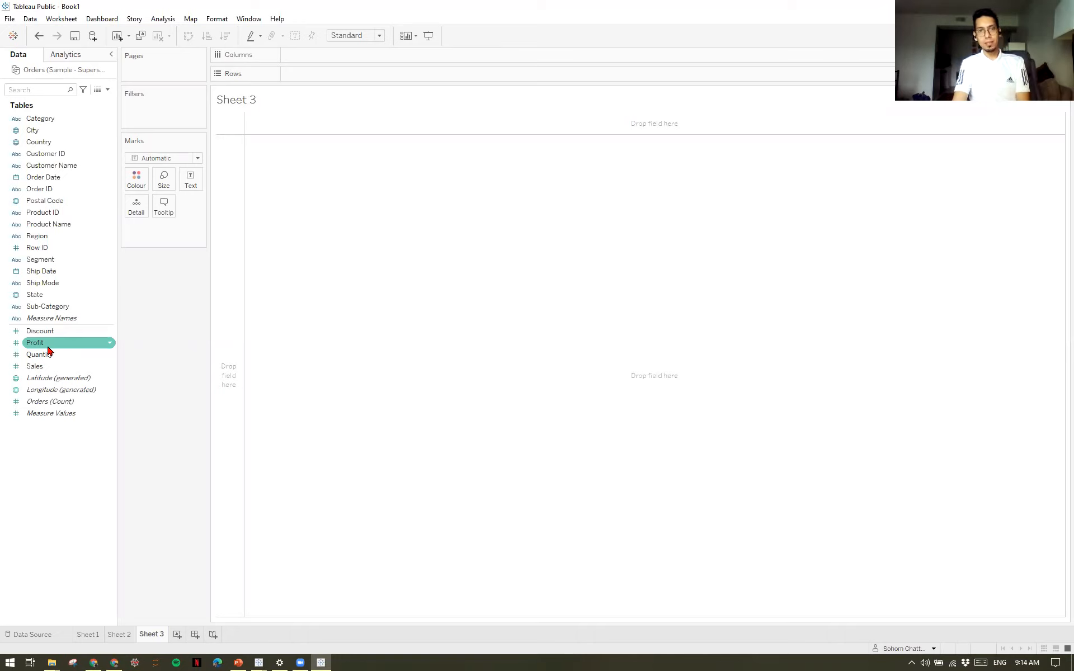
pyautogui.press('Down')
pyautogui.press('Down')
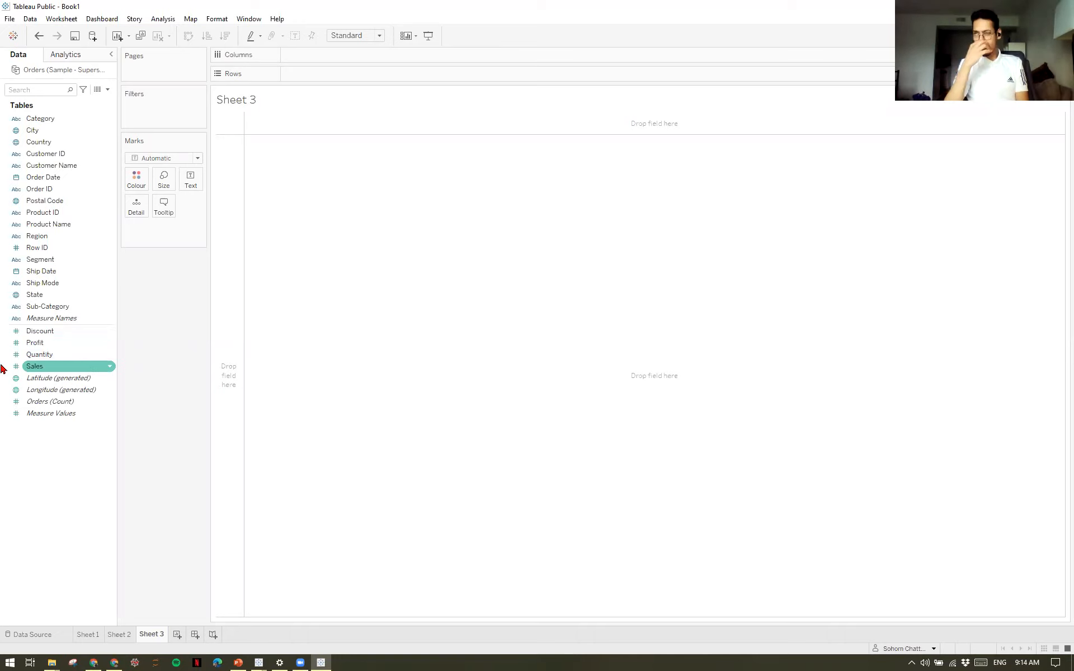
# Plot Profit in the rows against the year of Order Date in the columns and check the values along the line.
pyautogui.click(72, 346)
pyautogui.doubleClick(71, 347)
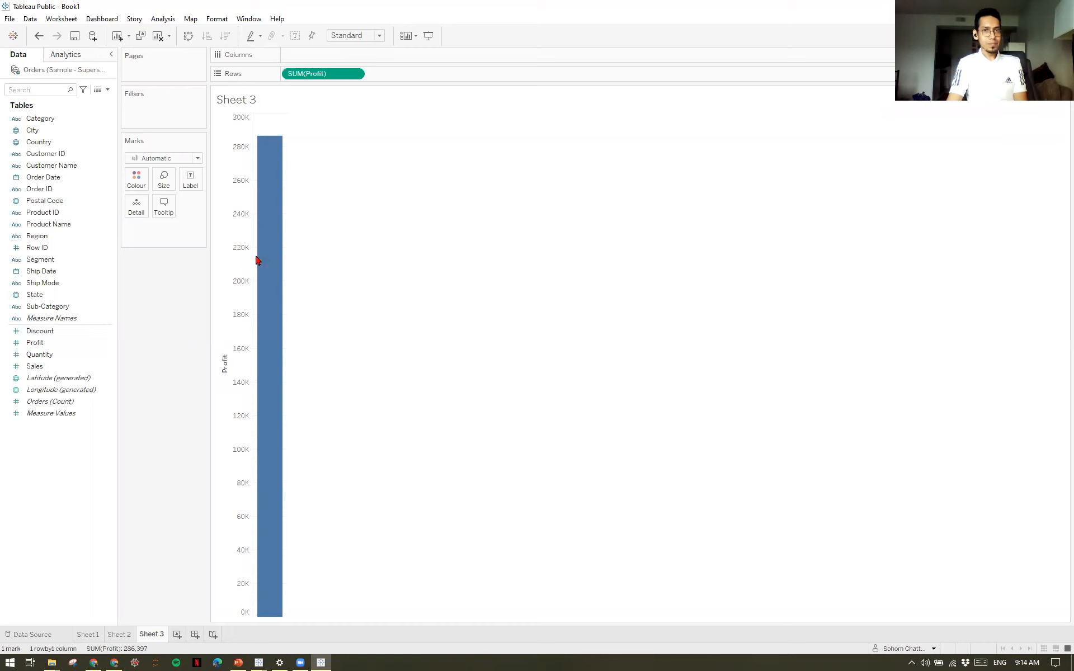
pyautogui.moveTo(271, 427)
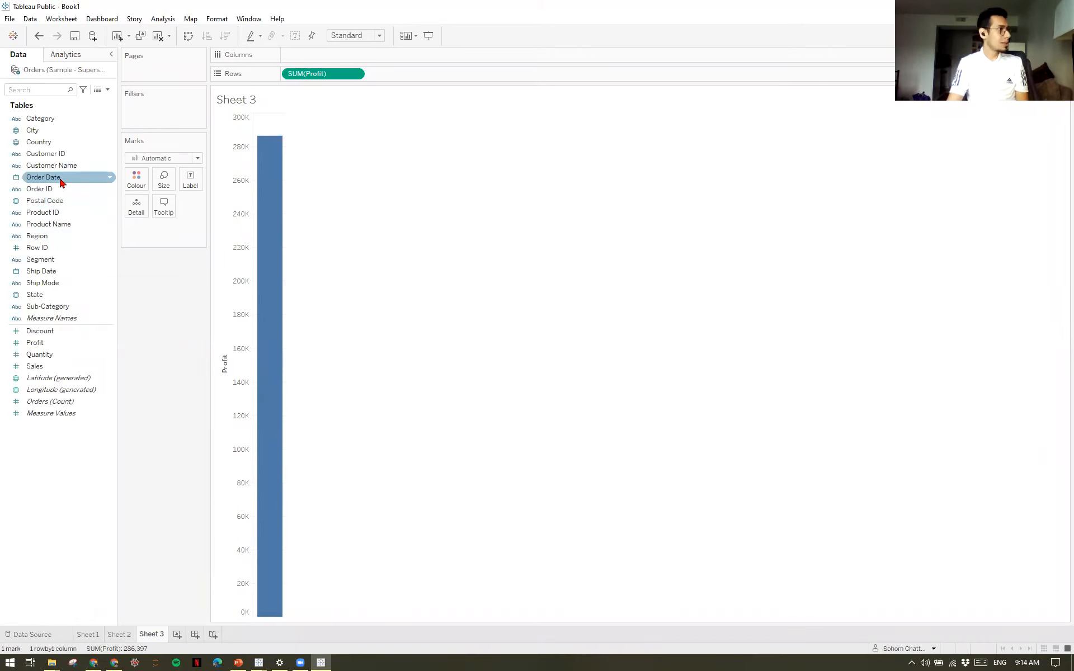
pyautogui.moveTo(51, 182); pyautogui.dragTo(308, 59)
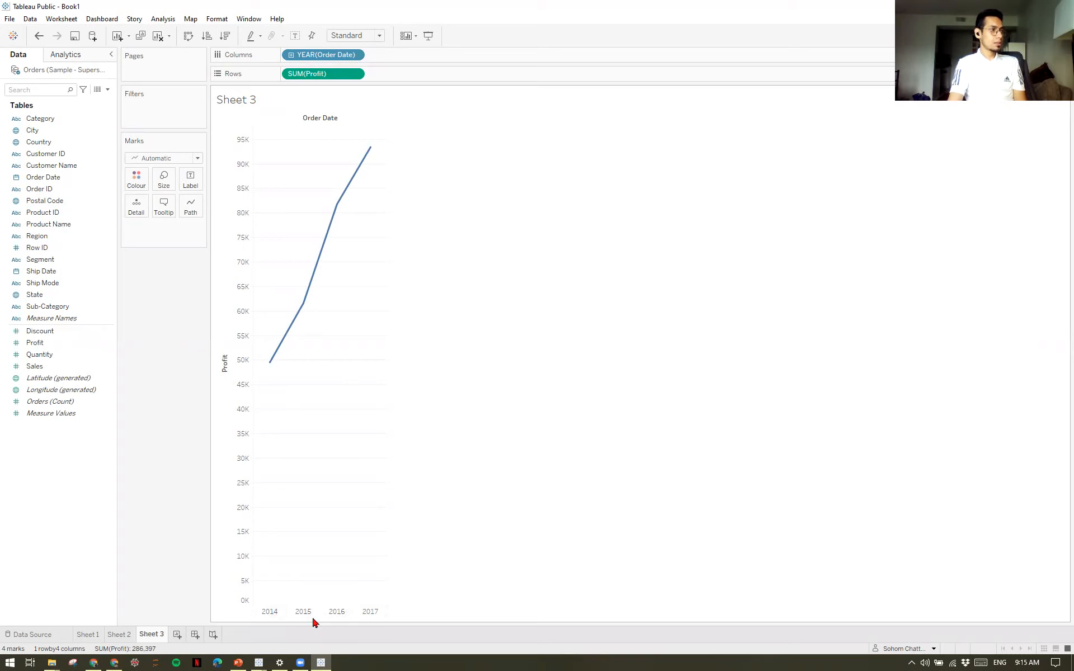
pyautogui.moveTo(272, 364)
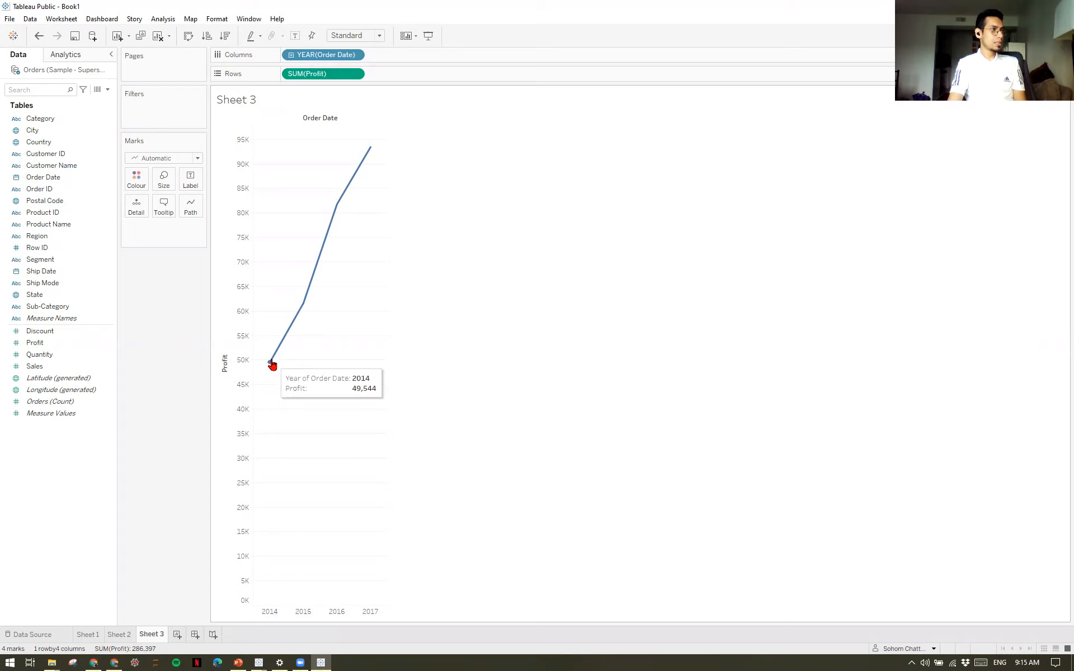
pyautogui.moveTo(301, 318)
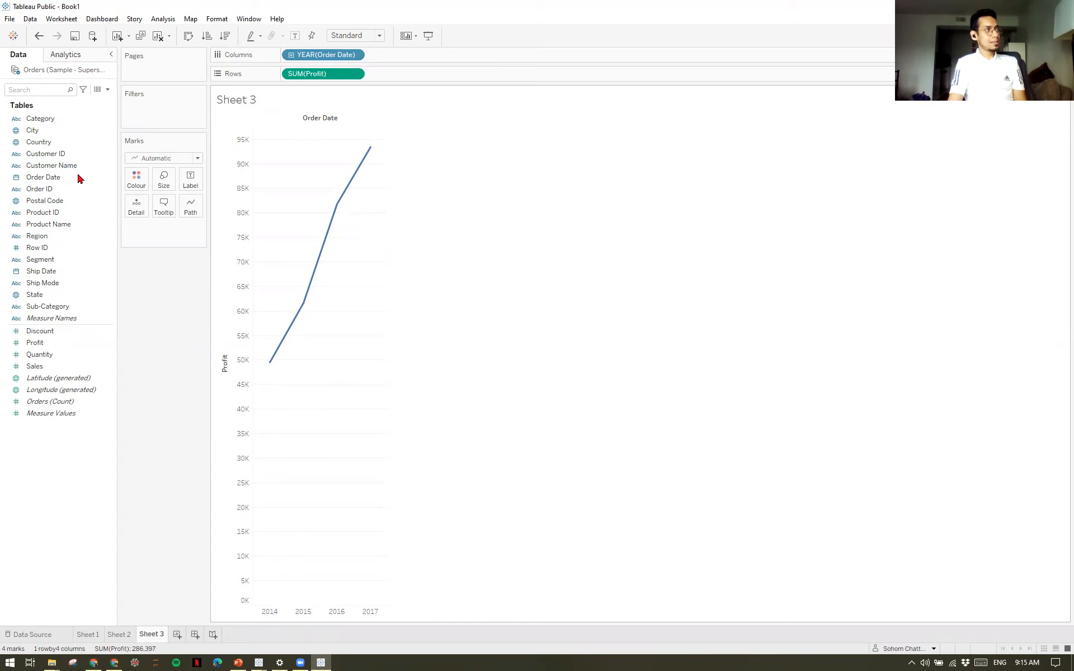
pyautogui.click(51, 180)
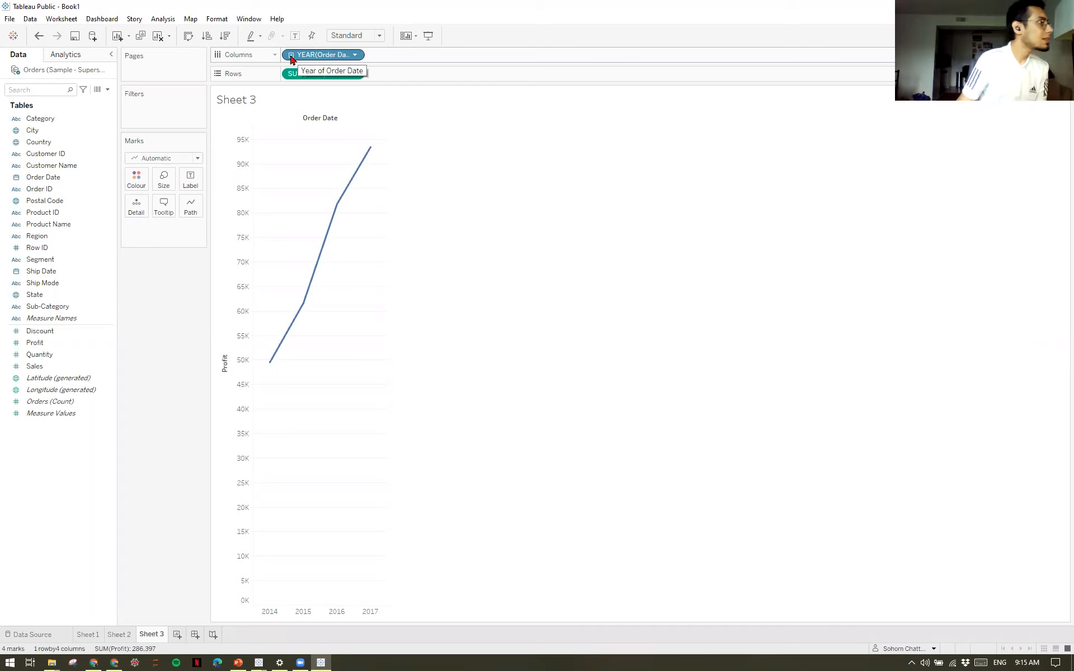
# Drill the Order Date columns down from year through quarter and month to day.
pyautogui.click(290, 55)
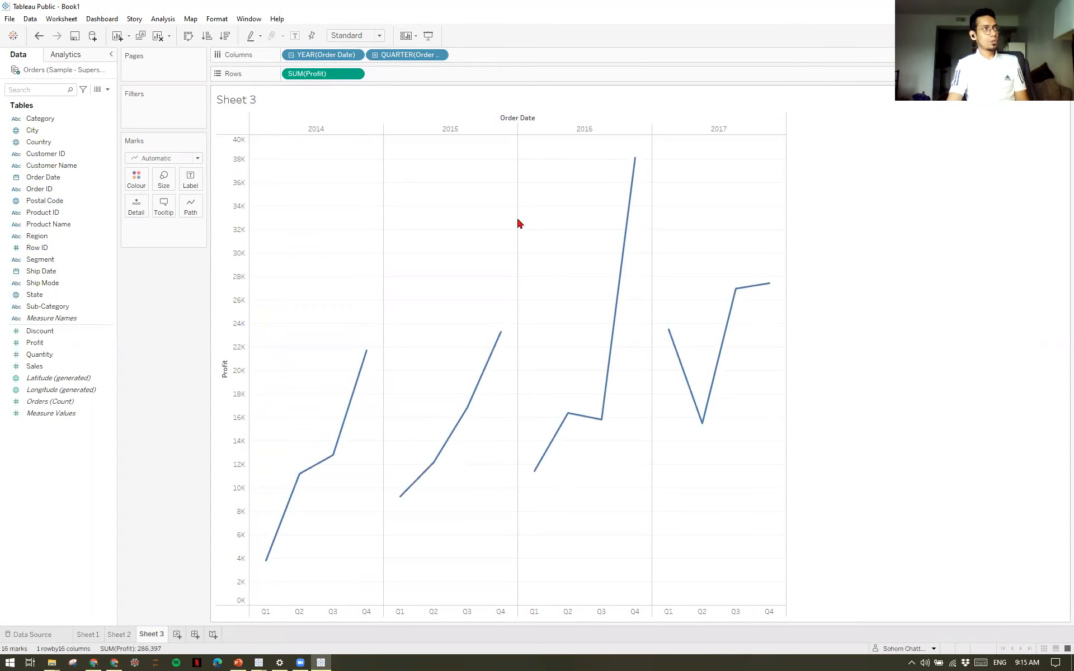
pyautogui.moveTo(402, 504)
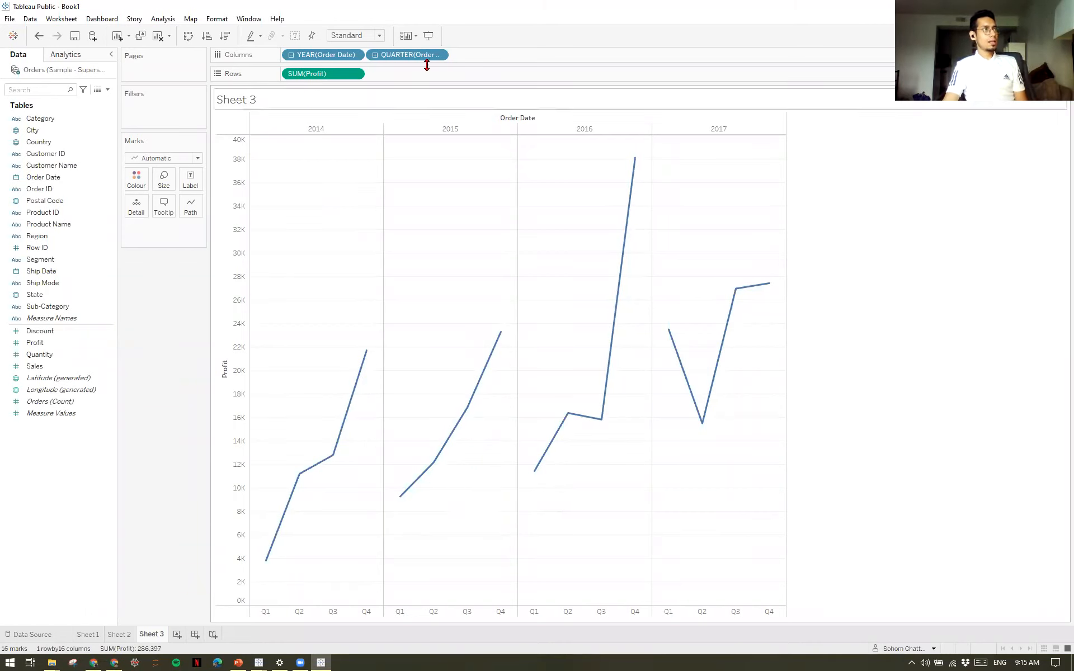
pyautogui.click(375, 55)
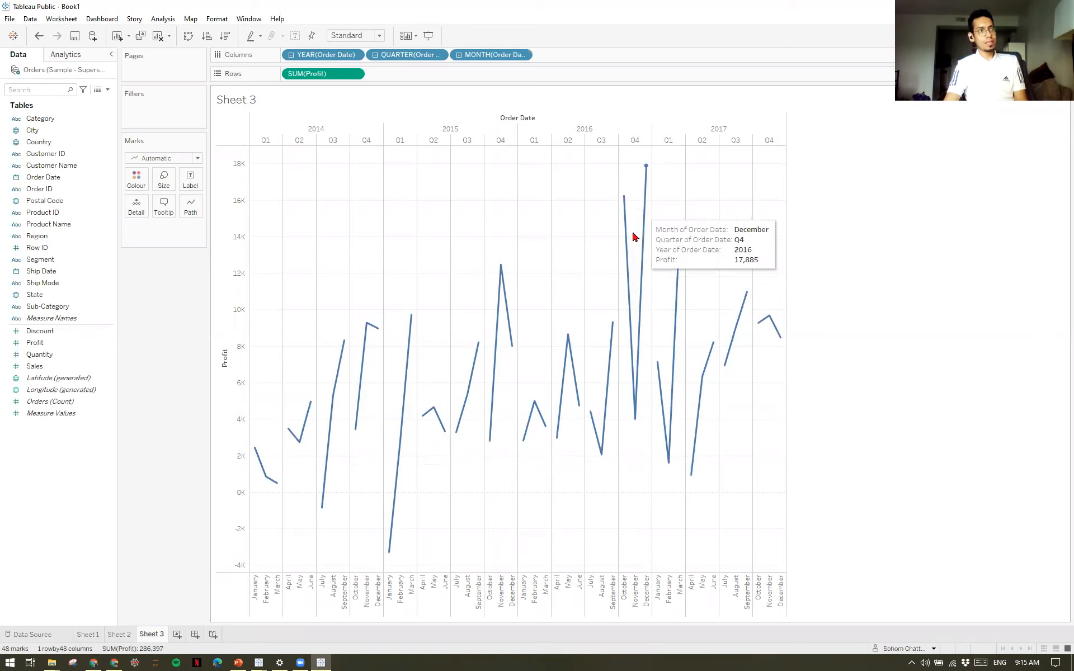
pyautogui.click(459, 55)
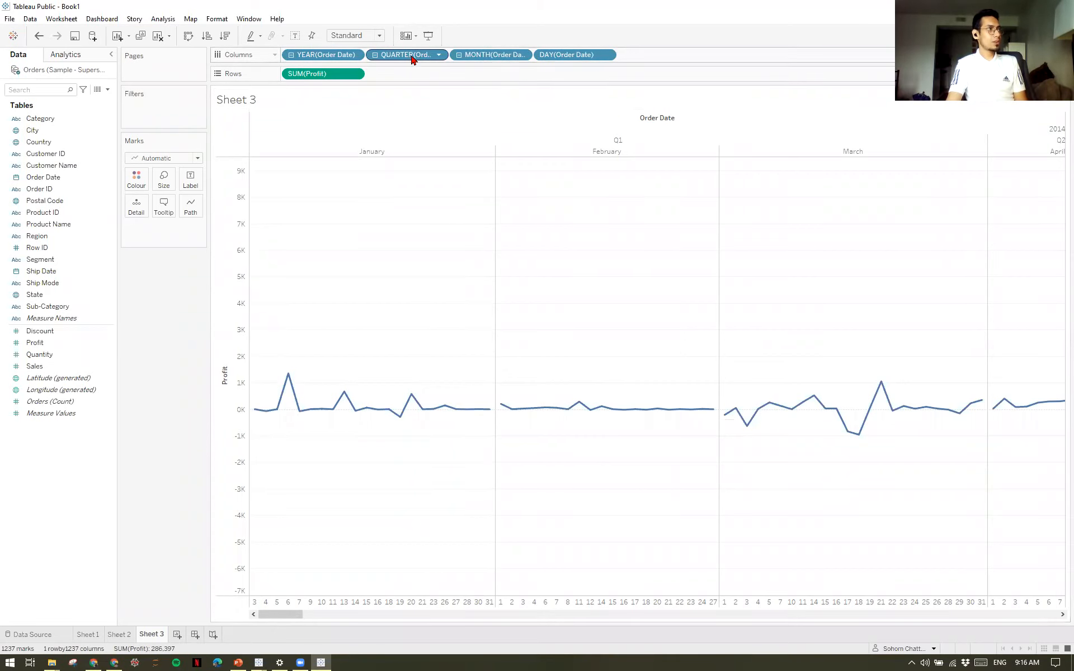
# Remove the quarter, month and day levels from the columns and drill the year down to quarters again.
pyautogui.moveTo(410, 59); pyautogui.dragTo(171, 314)
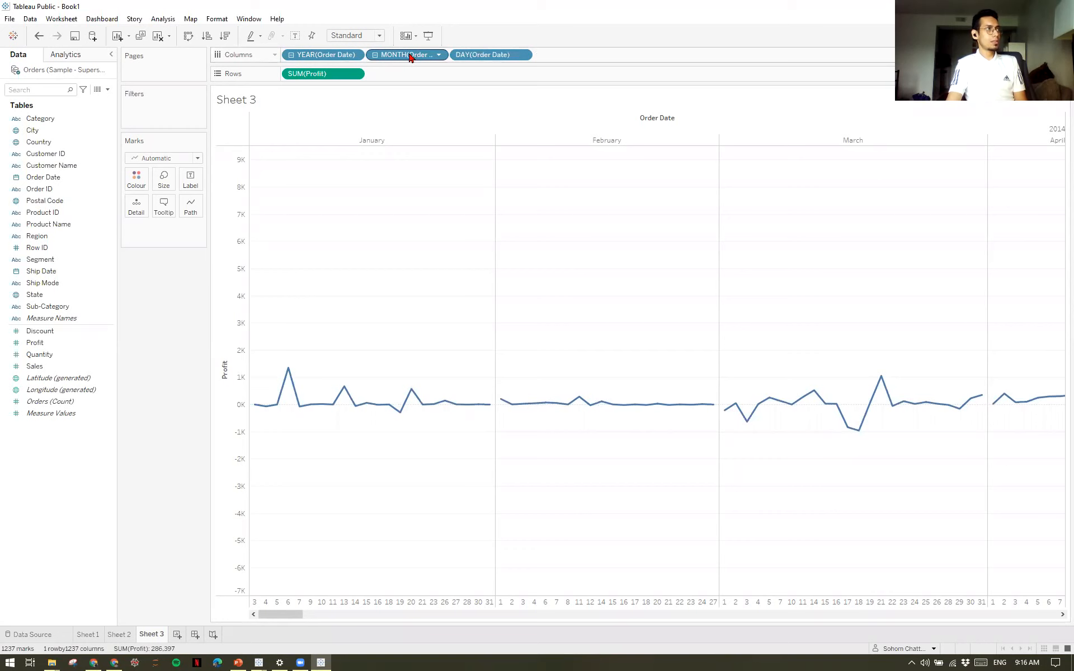
pyautogui.moveTo(414, 56); pyautogui.dragTo(156, 321)
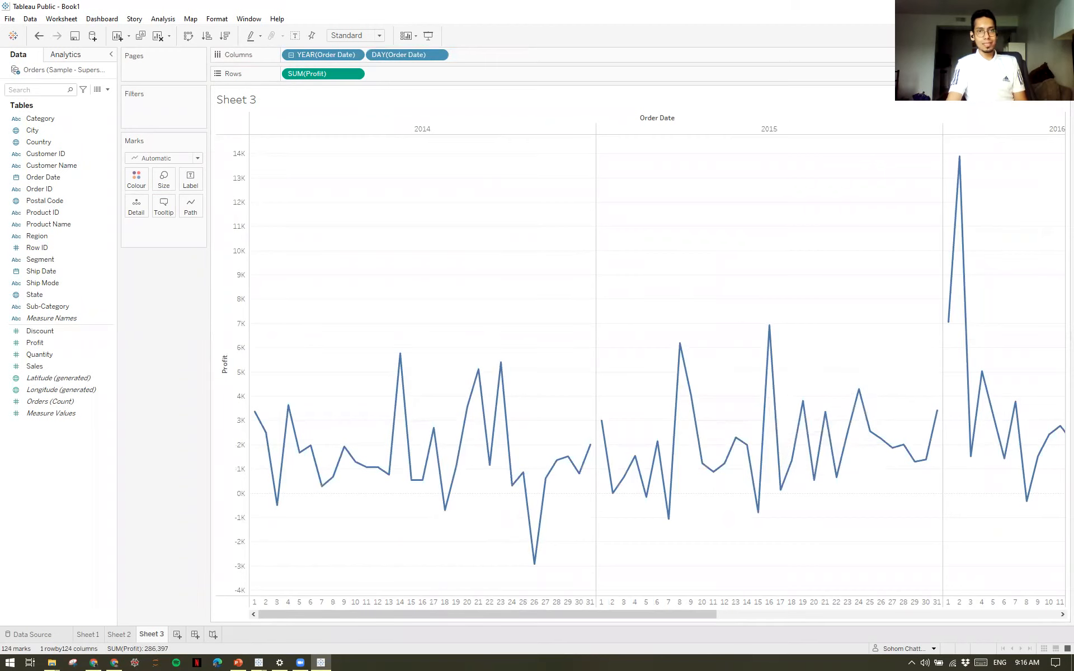
pyautogui.moveTo(395, 58); pyautogui.dragTo(149, 324)
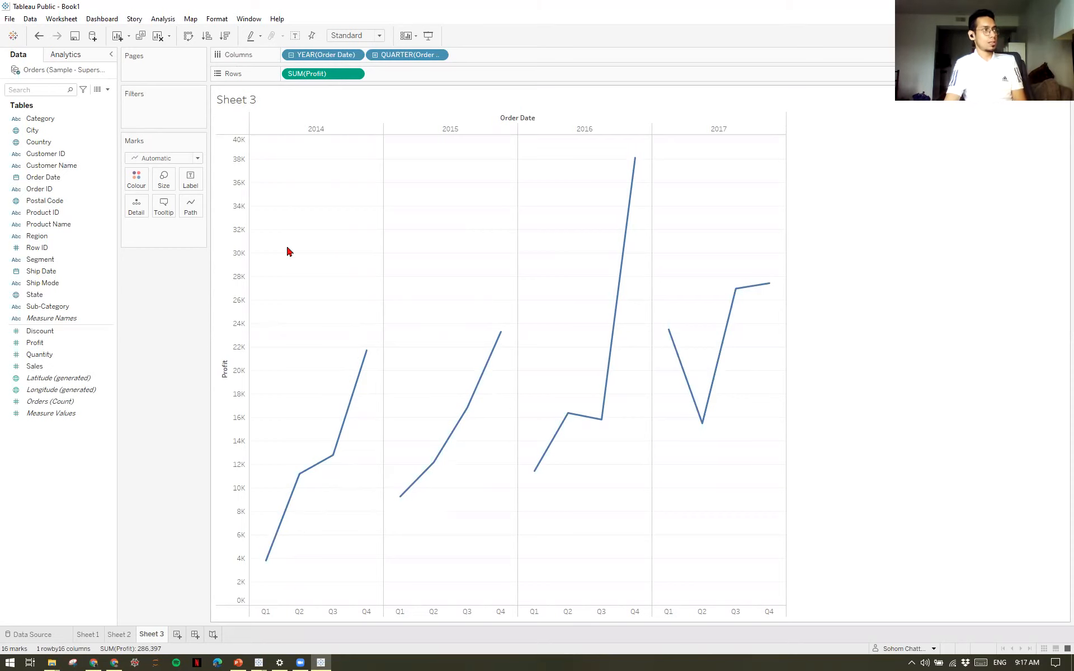
# Add a Region filter with all regions included and show its filter control beside the chart.
pyautogui.click(52, 240)
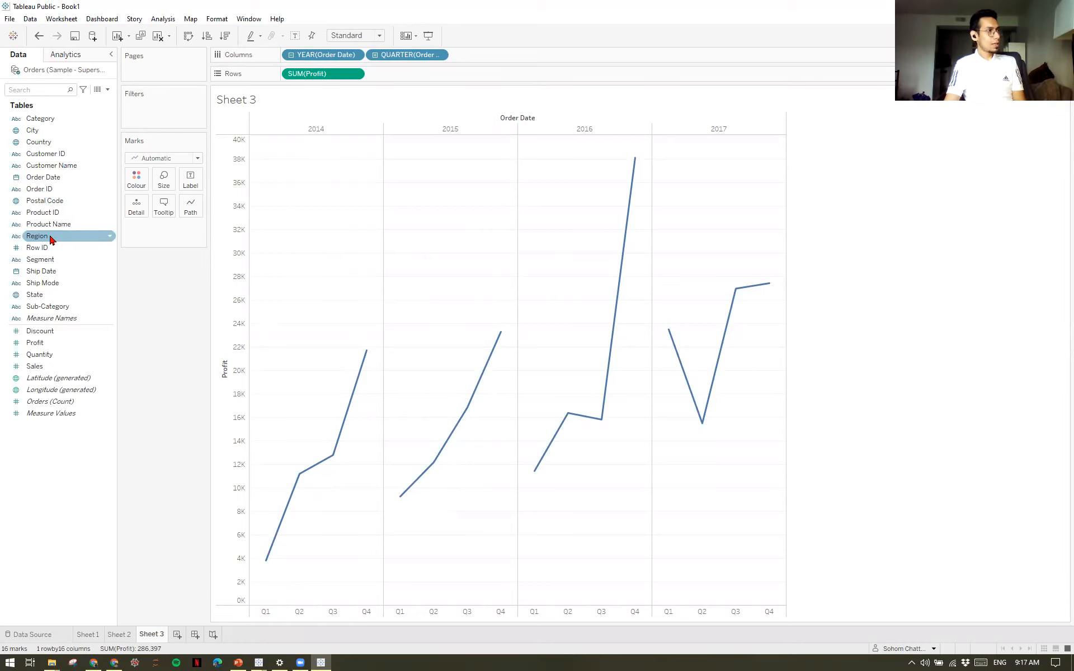
pyautogui.moveTo(50, 239); pyautogui.dragTo(163, 115)
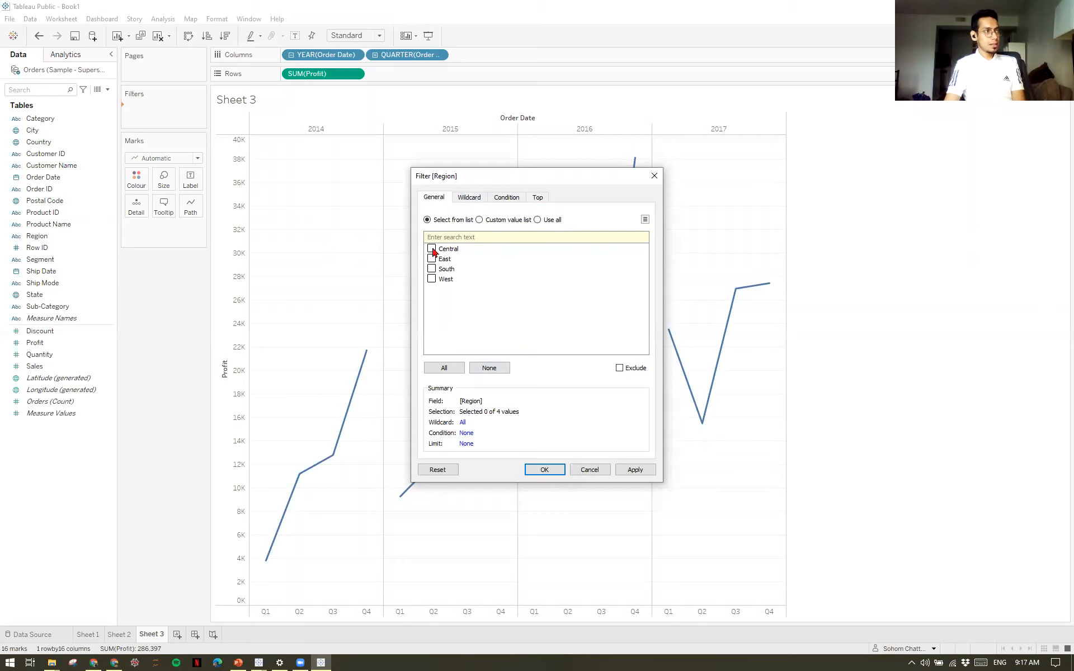
pyautogui.click(442, 372)
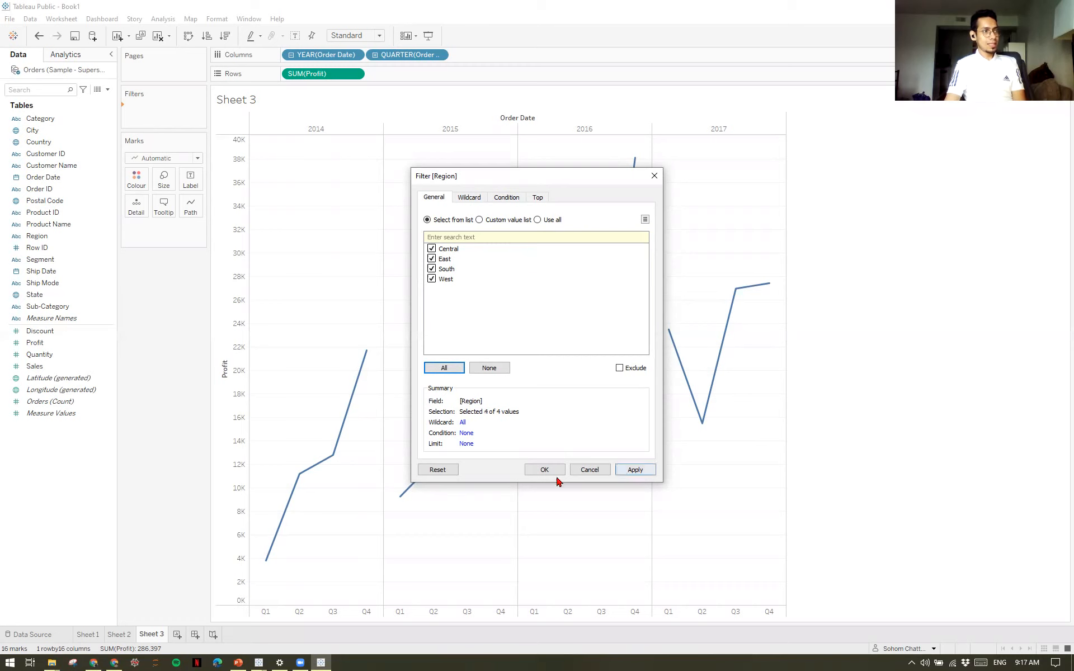
pyautogui.click(537, 471)
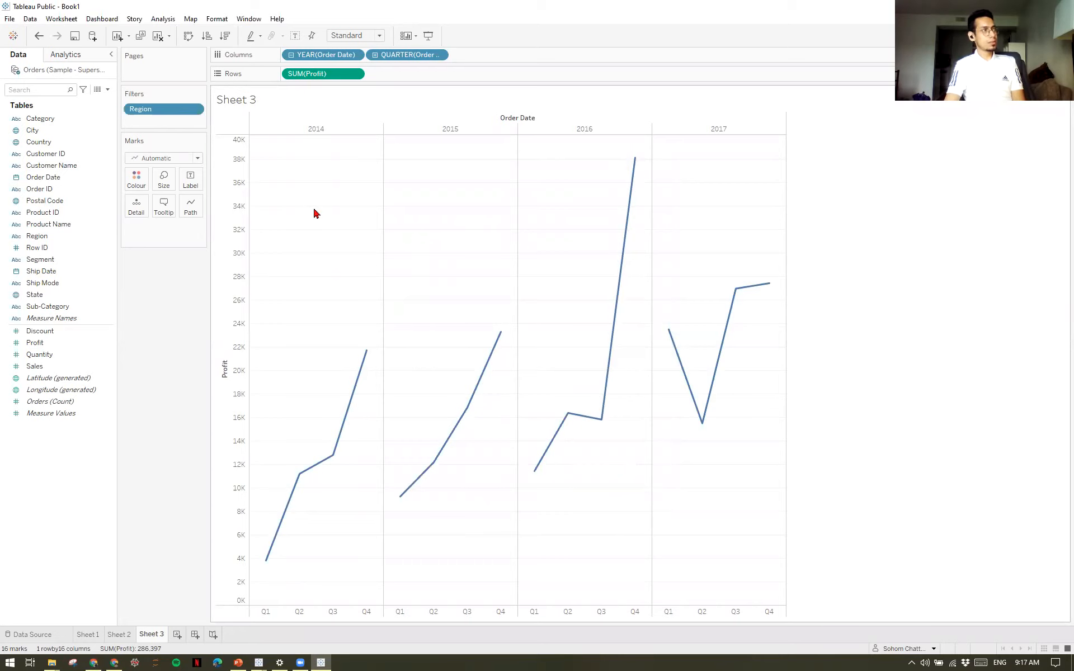
pyautogui.click(195, 110)
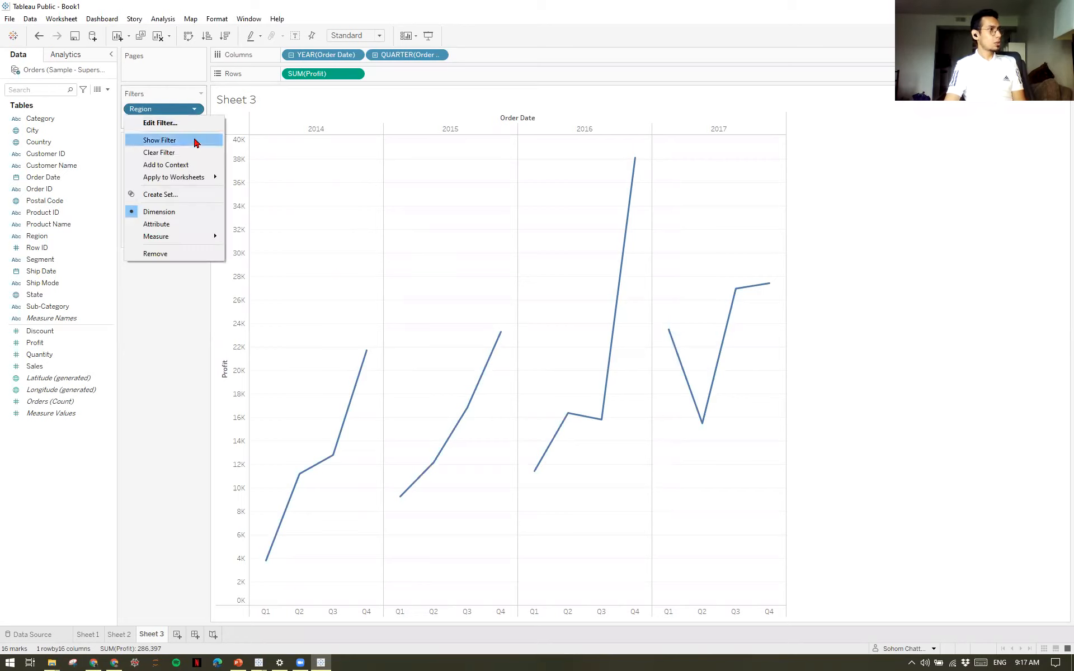
pyautogui.click(195, 141)
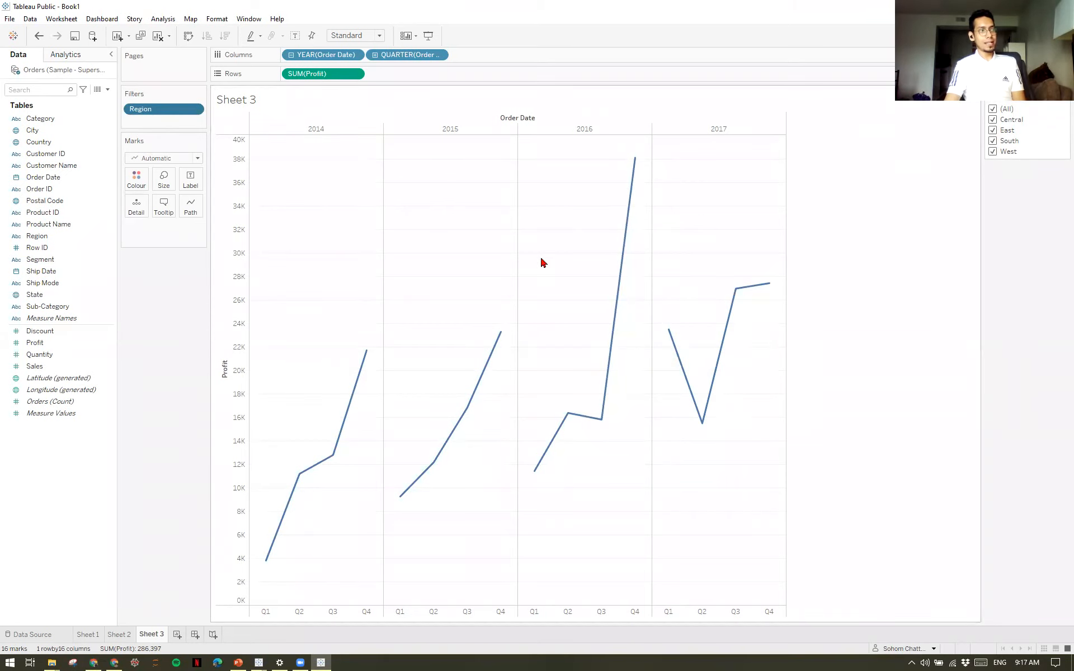
# Narrow the Region filter to East, switch it to Central only, and examine the quarterly profit lines.
pyautogui.click(992, 120)
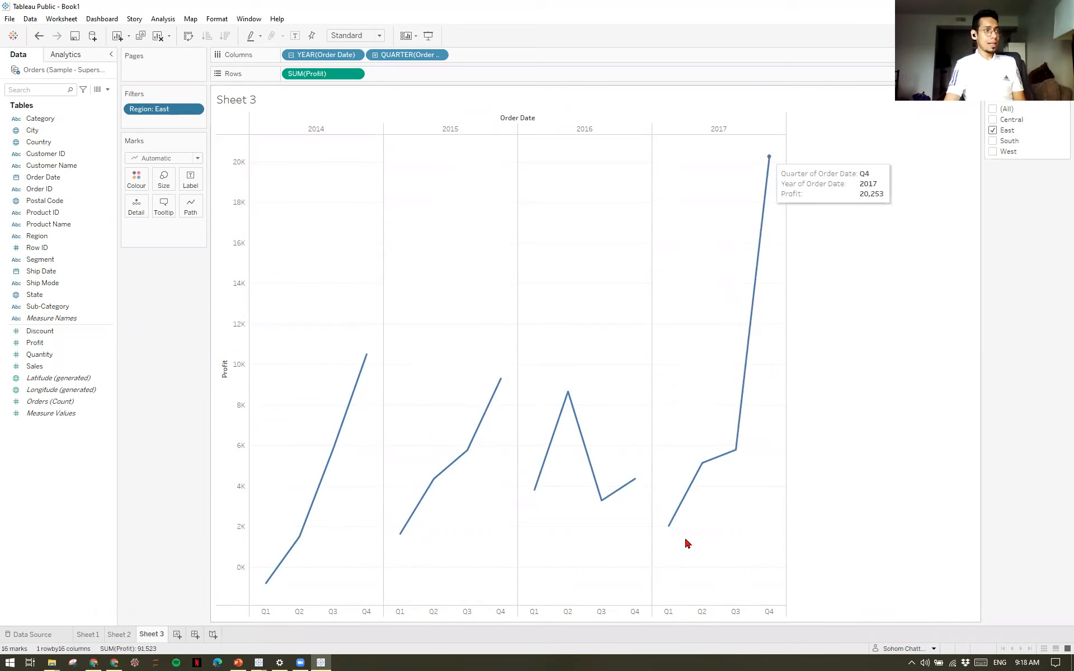
pyautogui.click(992, 120)
pyautogui.click(992, 130)
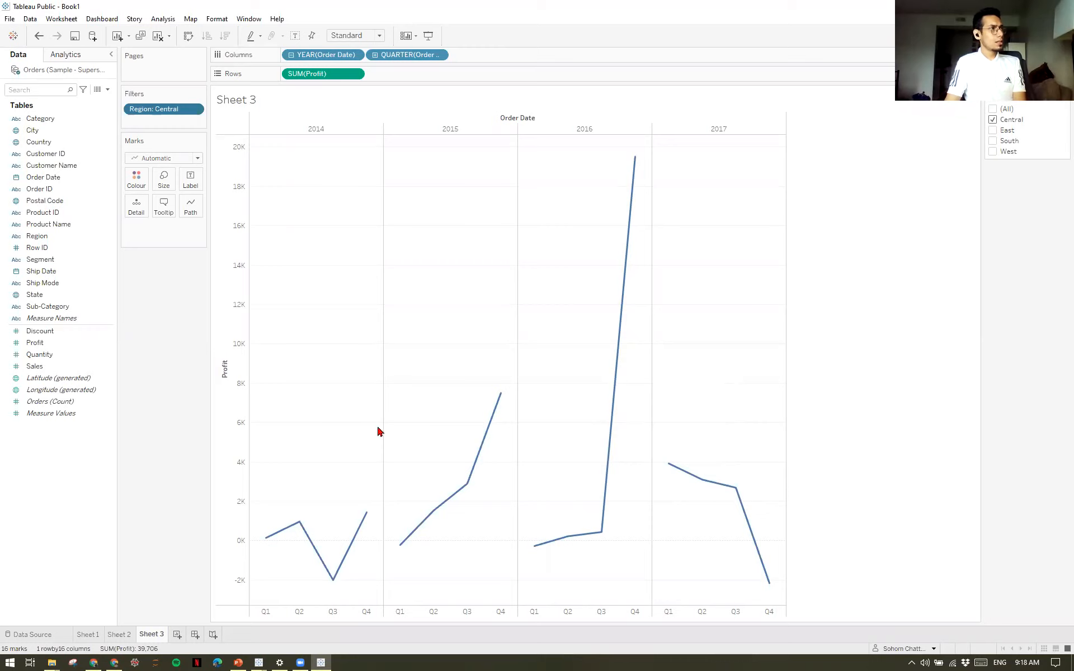
pyautogui.moveTo(494, 465)
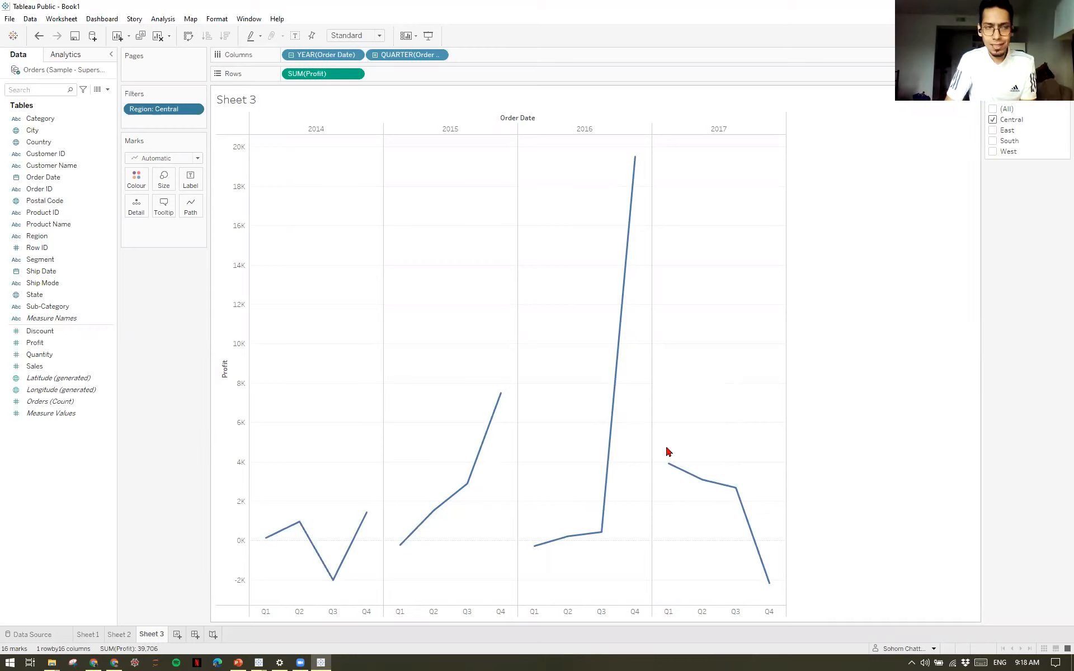
pyautogui.moveTo(730, 495)
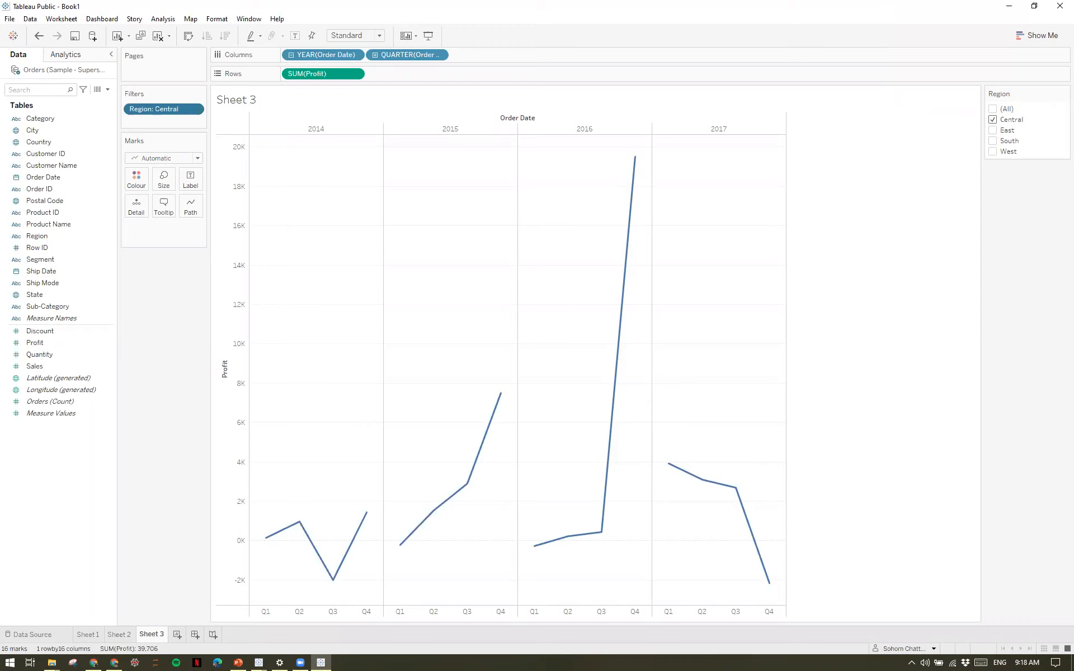
pyautogui.moveTo(769, 482)
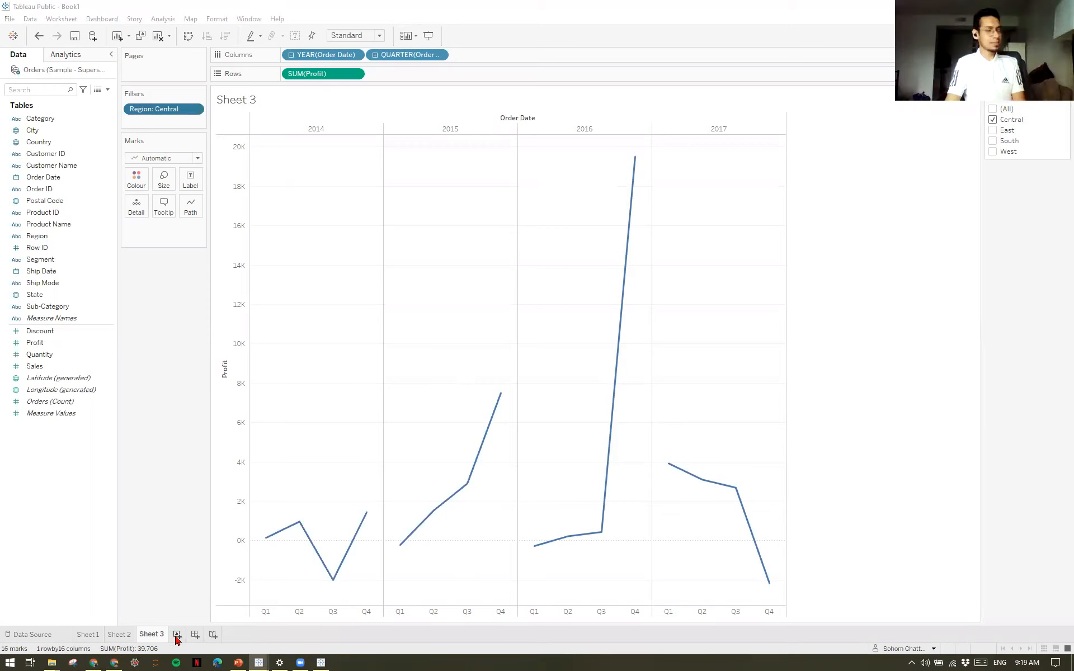
# Add a new worksheet, plot State as points on a map, and check the state tooltips.
pyautogui.click(176, 636)
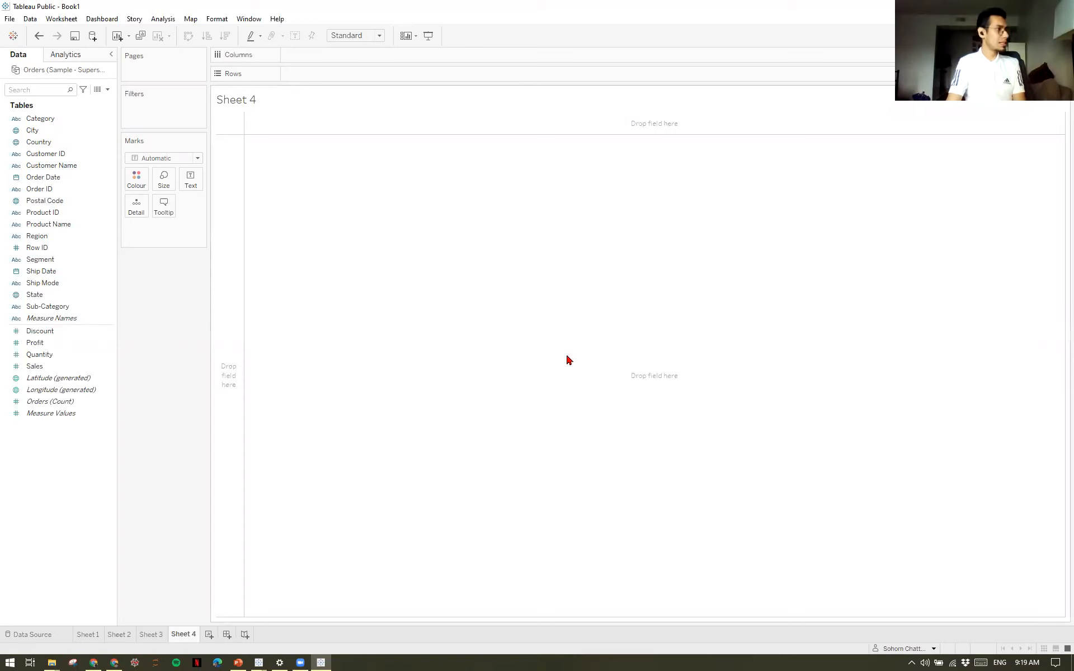
pyautogui.click(70, 296)
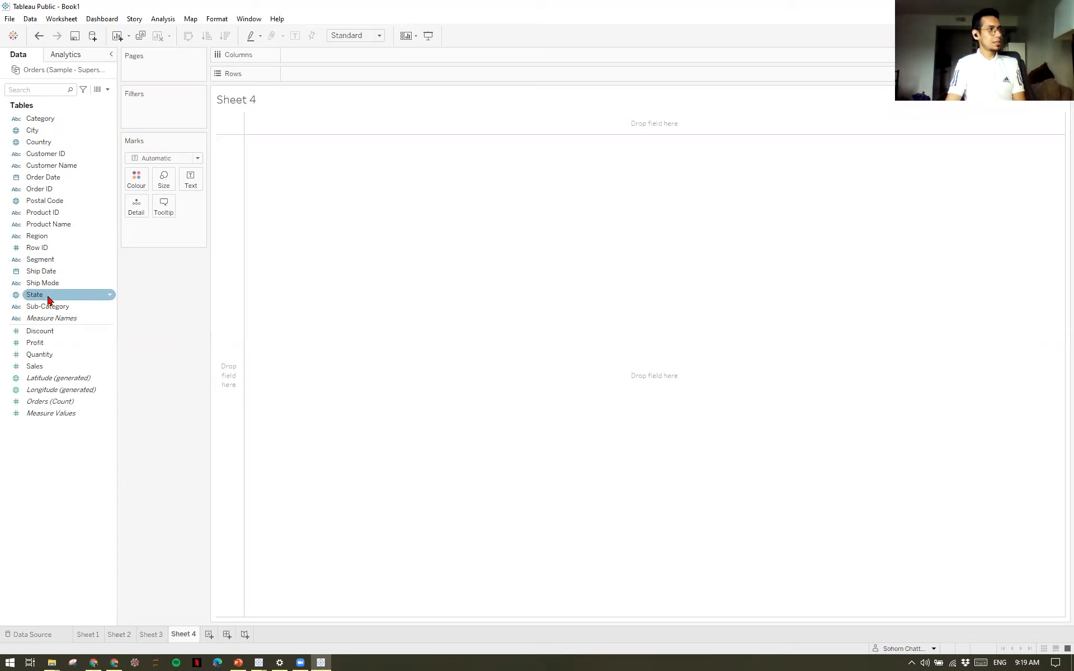
pyautogui.click(48, 300)
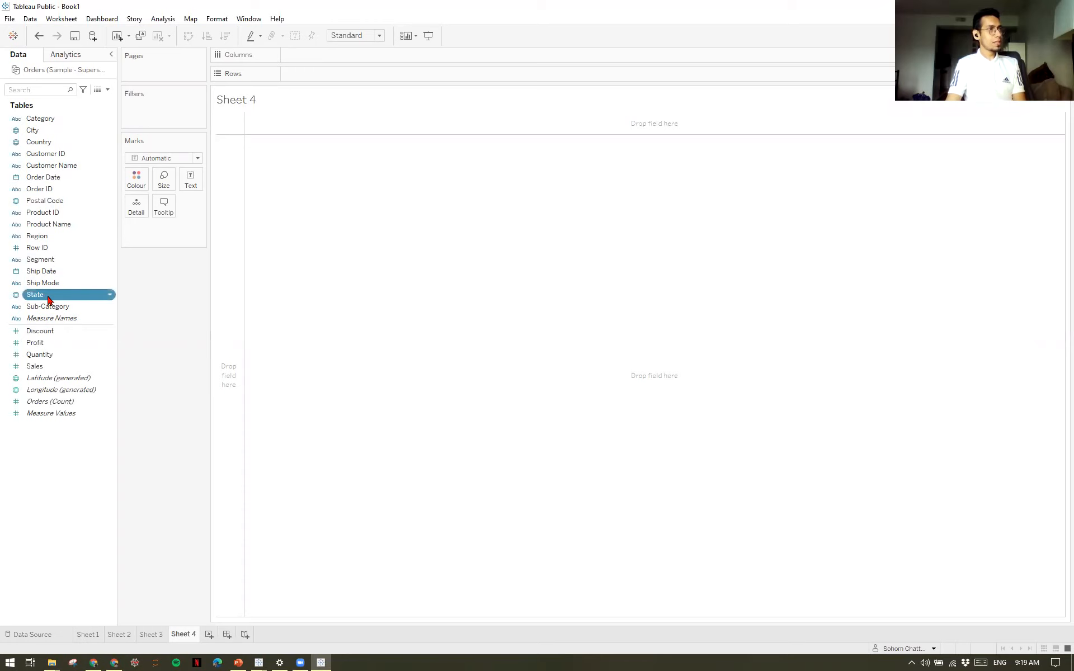
pyautogui.doubleClick(49, 300)
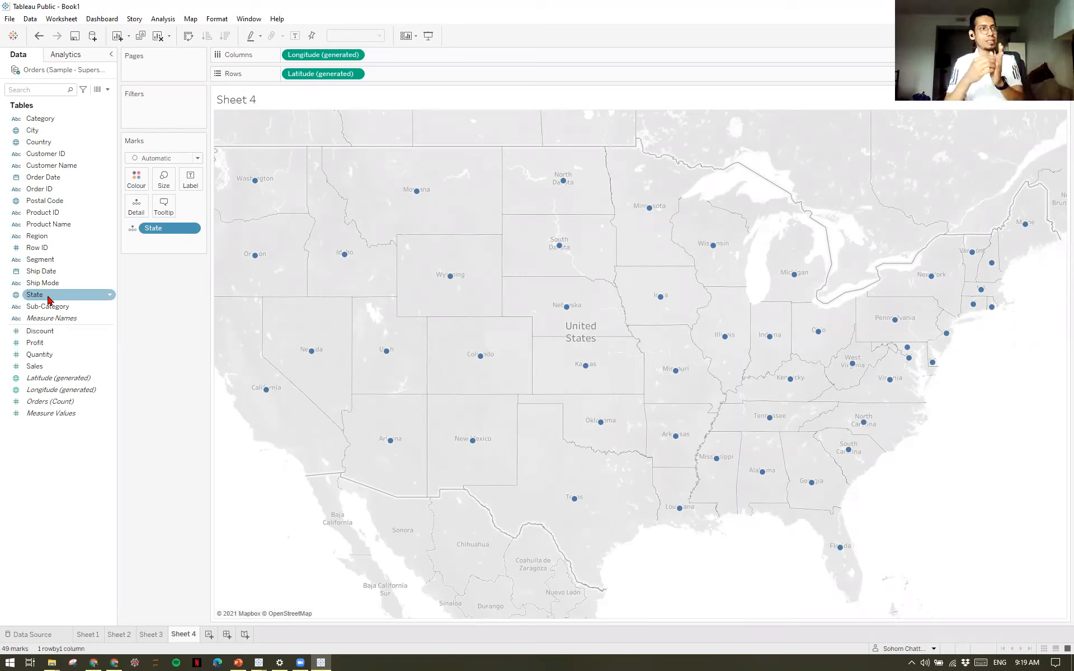
pyautogui.moveTo(259, 184)
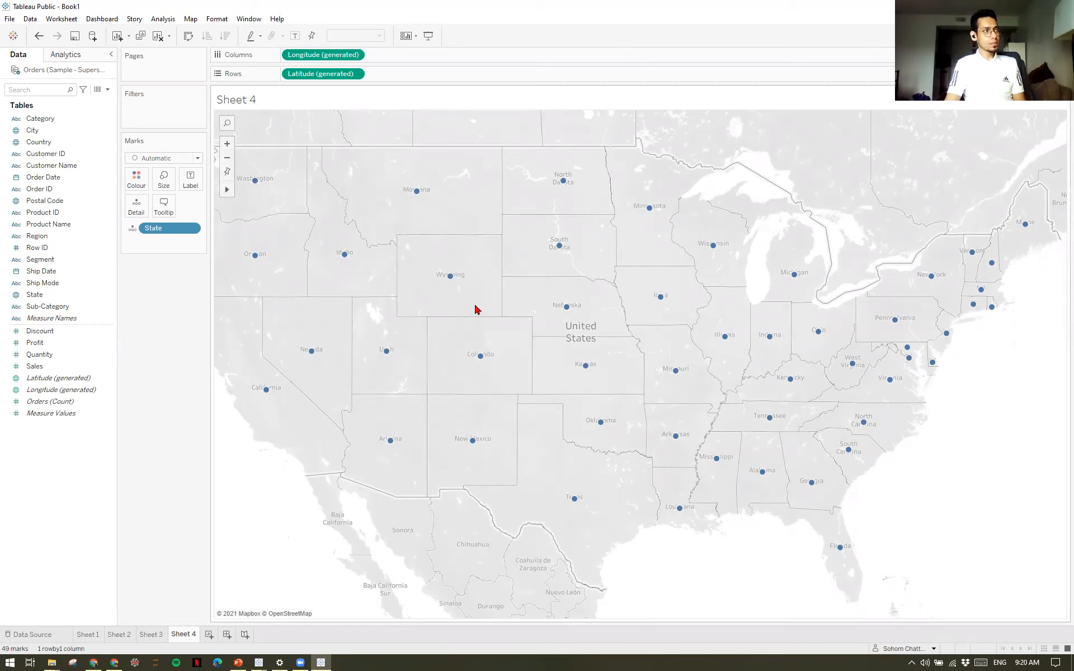
pyautogui.moveTo(423, 201)
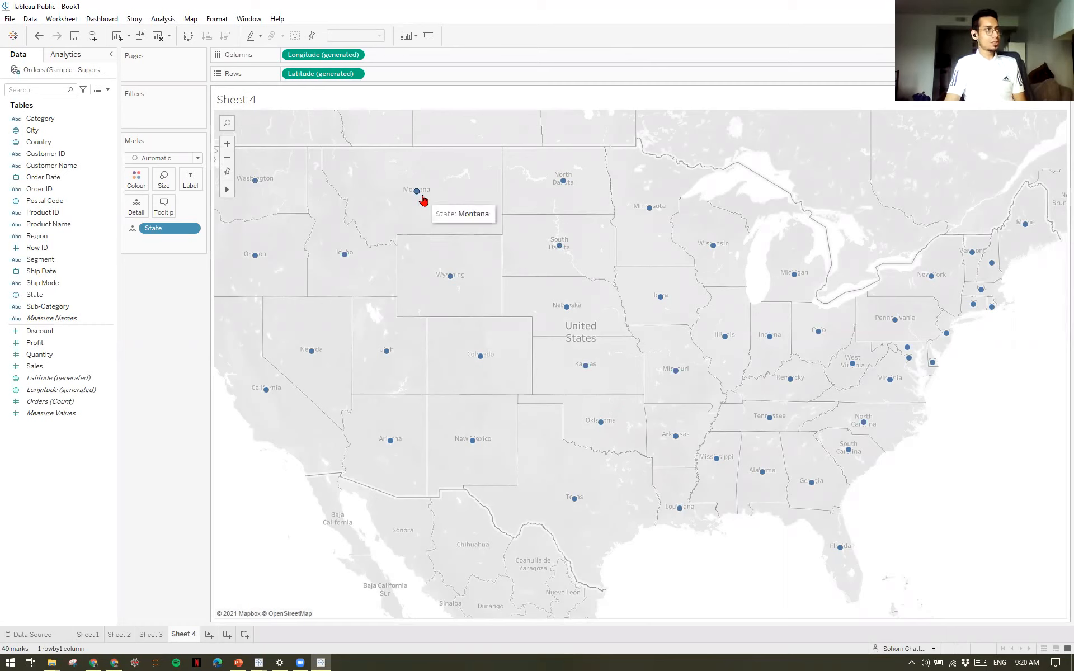
pyautogui.moveTo(453, 284)
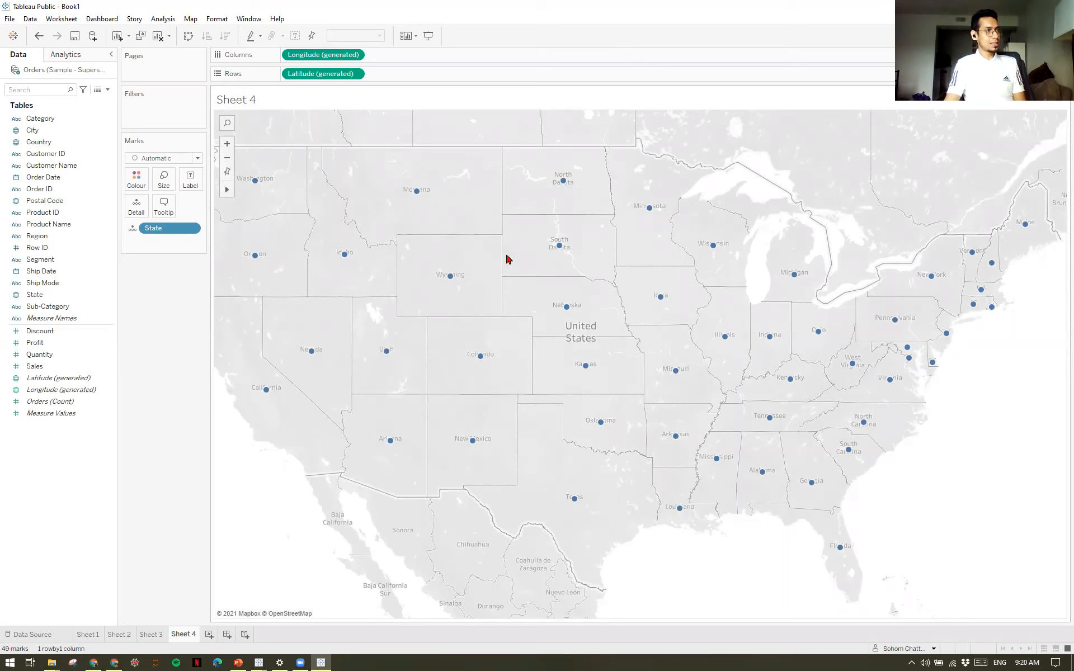
# Change the mark type to Map so the states are filled, and colour them by Profit.
pyautogui.click(199, 160)
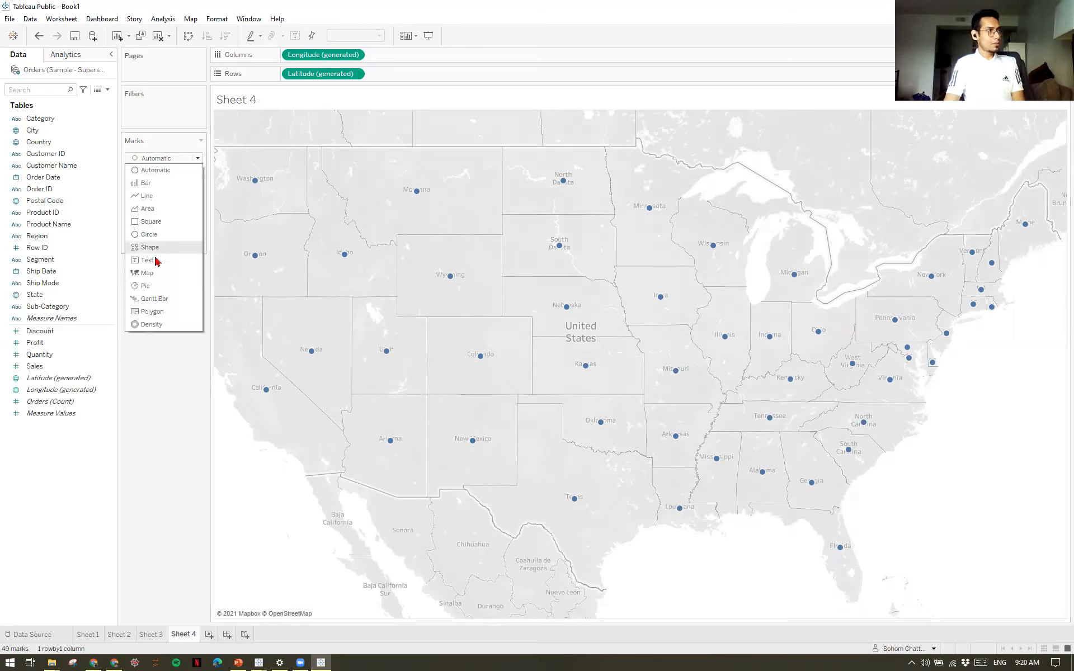
pyautogui.click(147, 273)
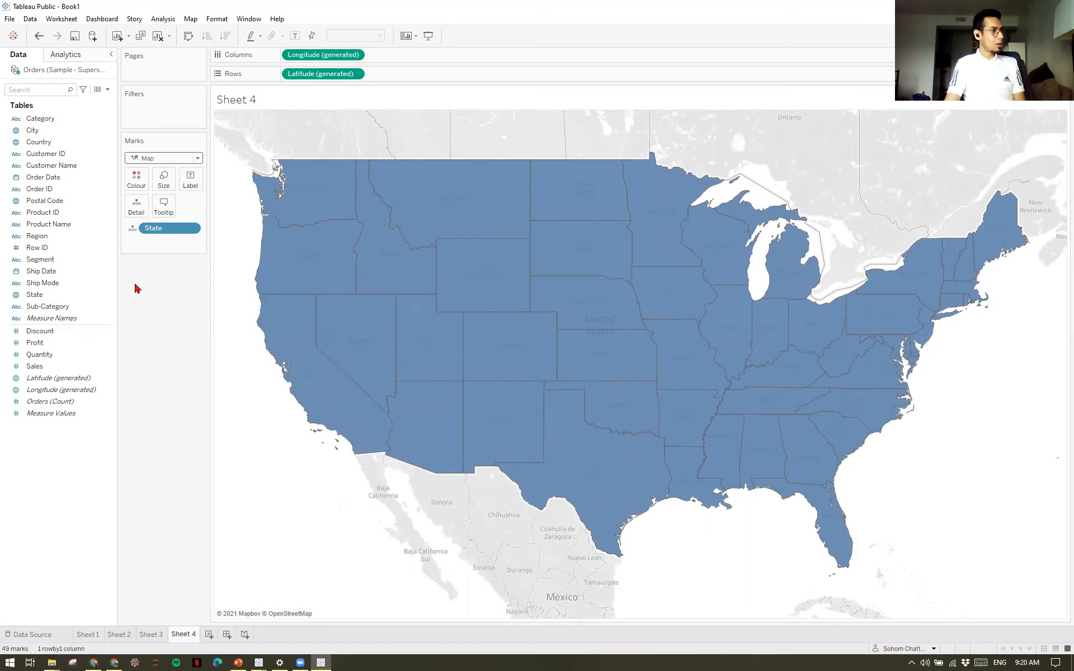
pyautogui.click(84, 343)
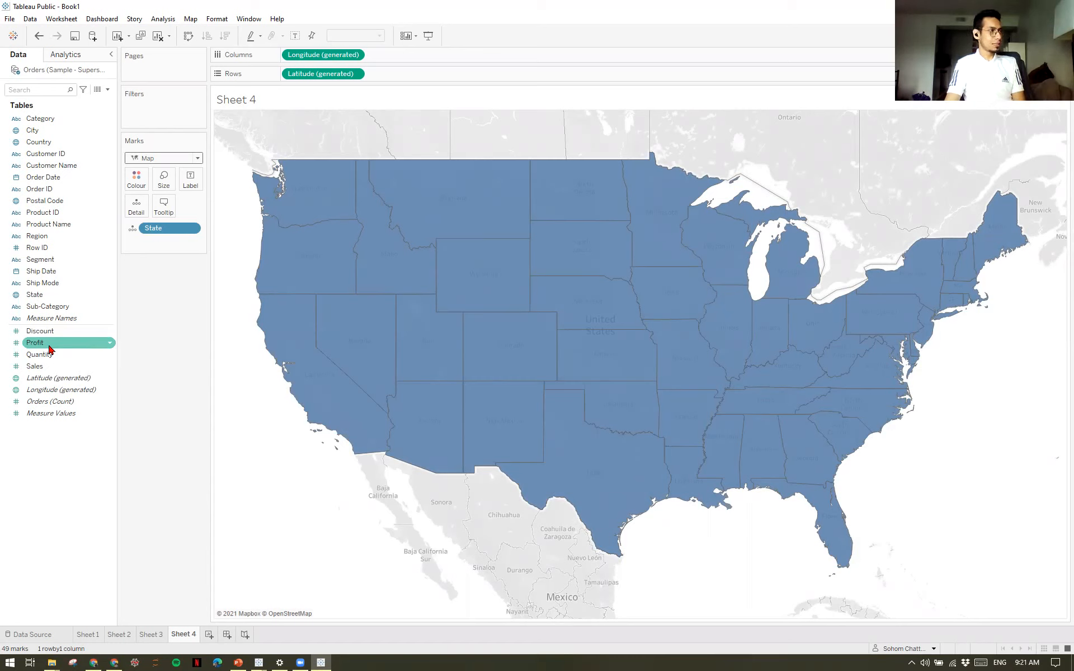
pyautogui.moveTo(38, 349); pyautogui.dragTo(135, 180)
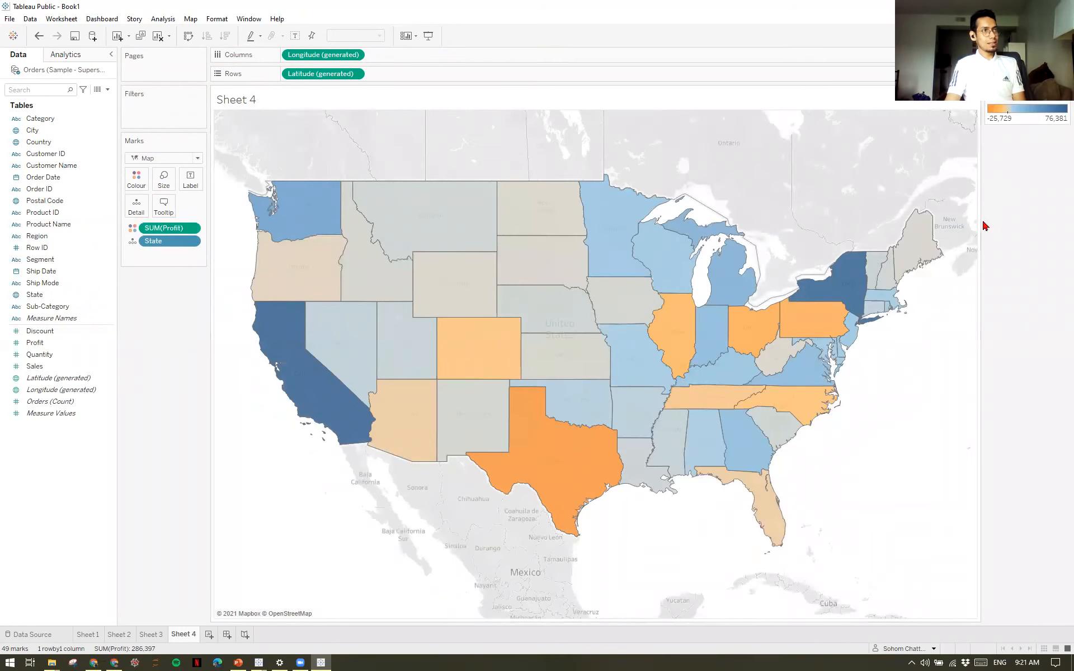
# Recolour the Profit map with the Temperature Diverging palette in reversed order.
pyautogui.moveTo(837, 293)
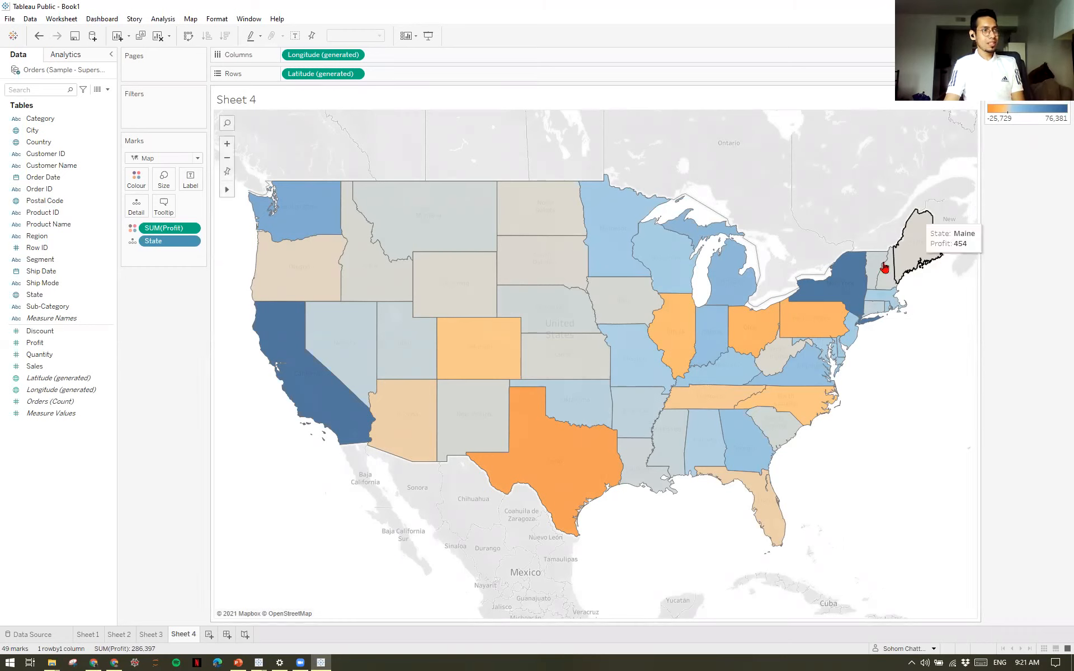
pyautogui.doubleClick(998, 114)
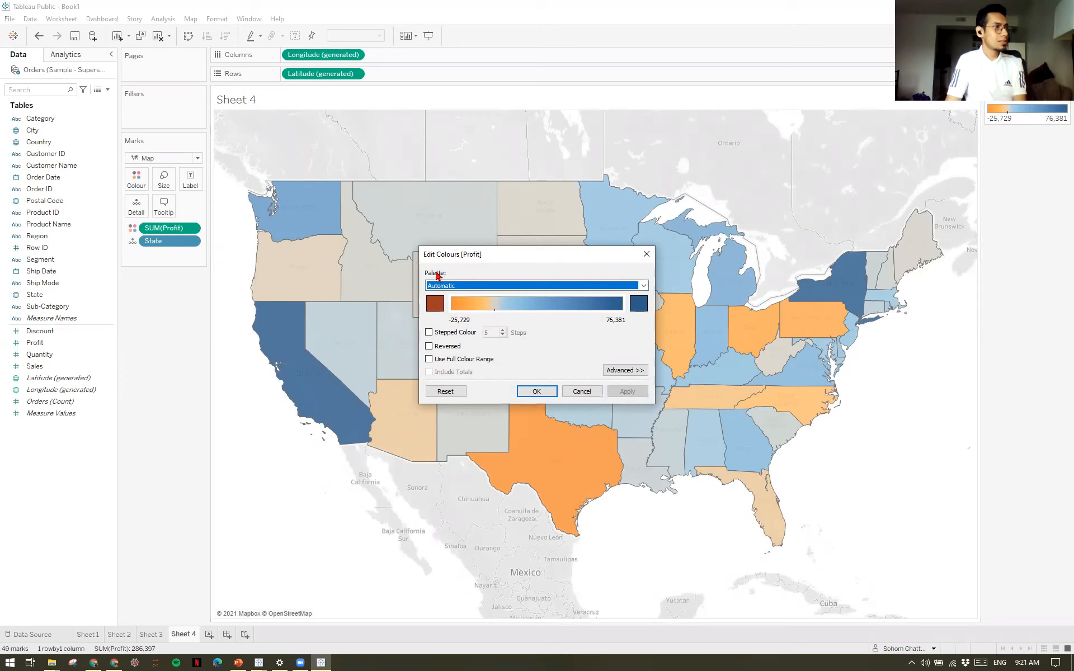
pyautogui.click(644, 286)
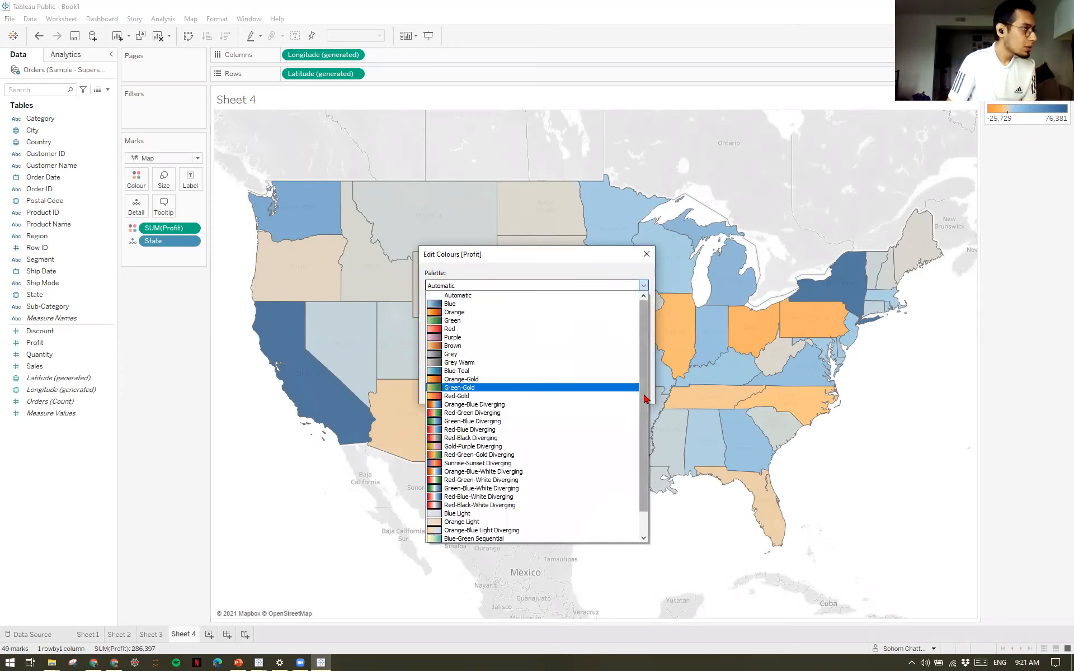
pyautogui.scroll(-1, 646, 403)
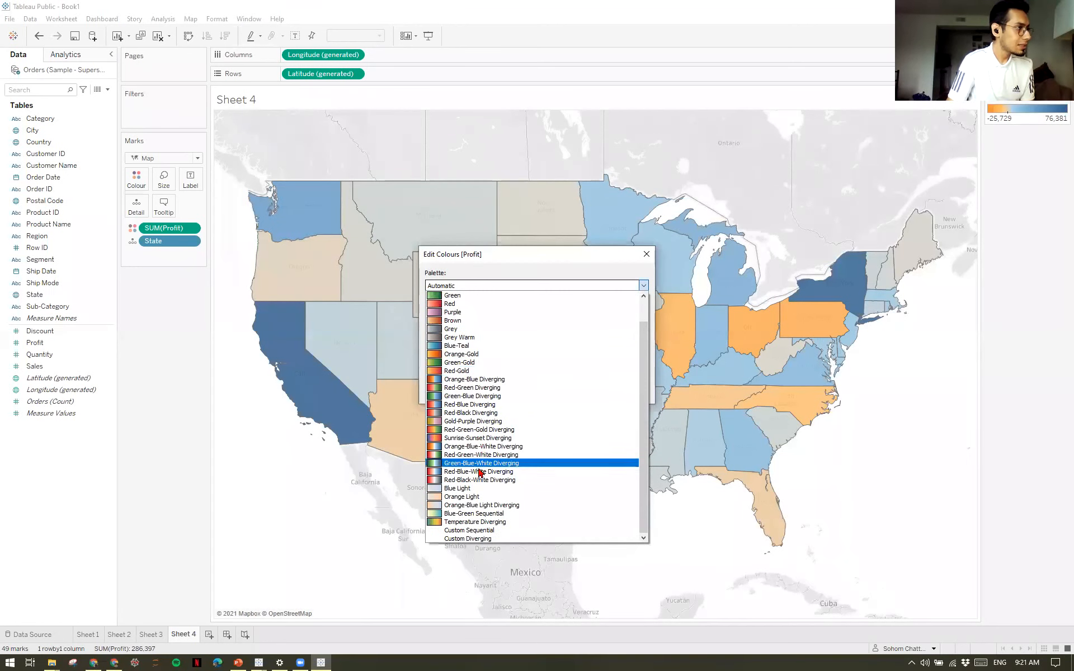
pyautogui.click(505, 521)
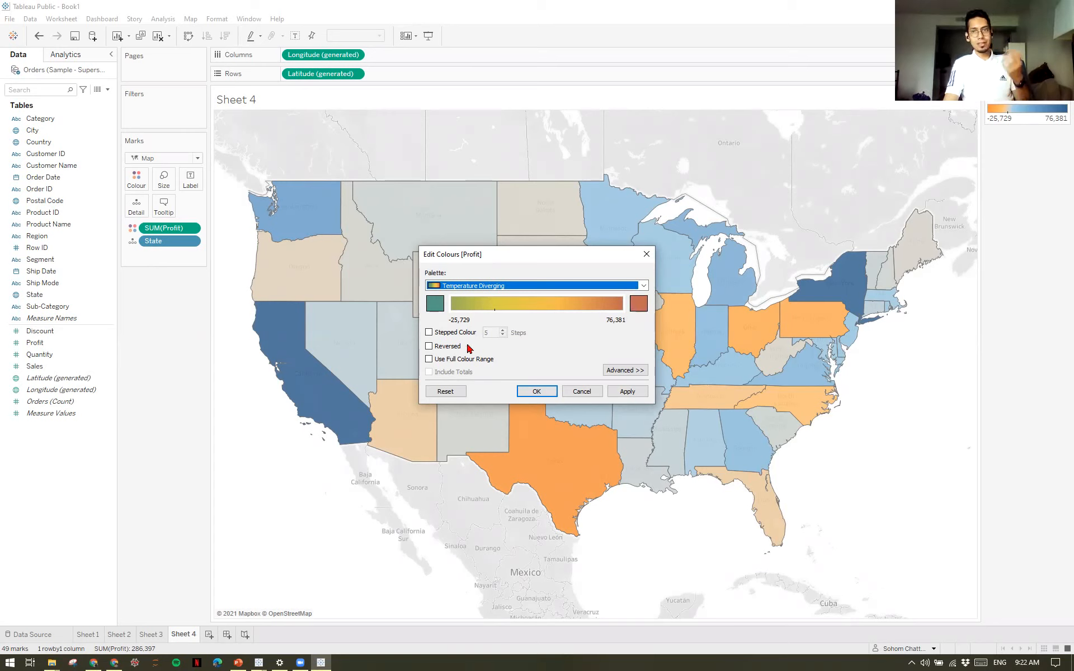
pyautogui.click(430, 348)
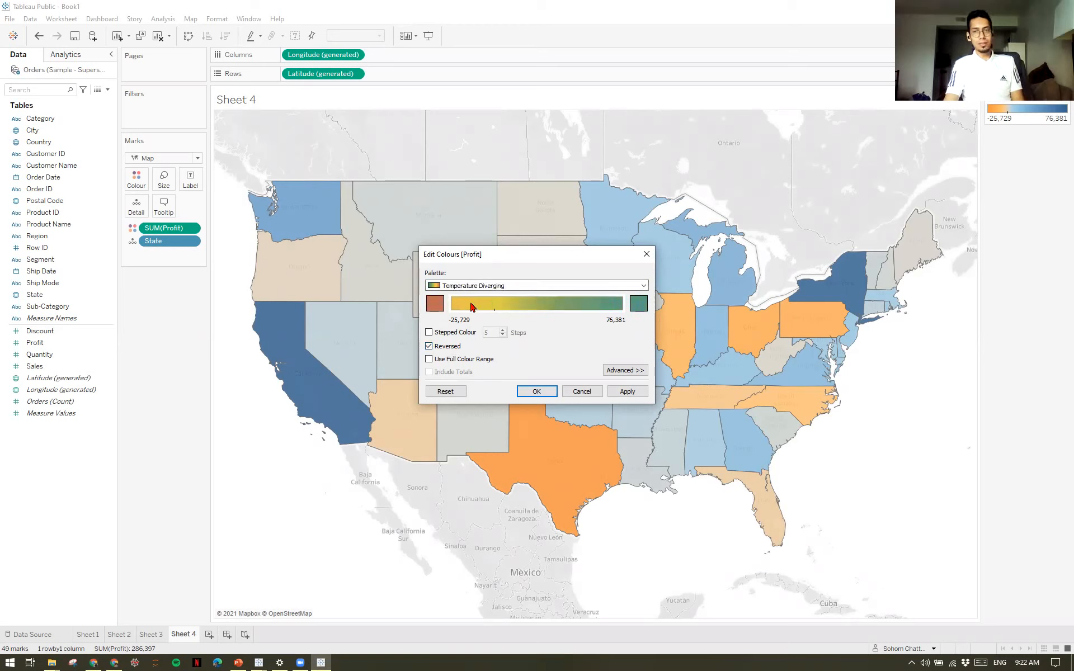
pyautogui.click(627, 391)
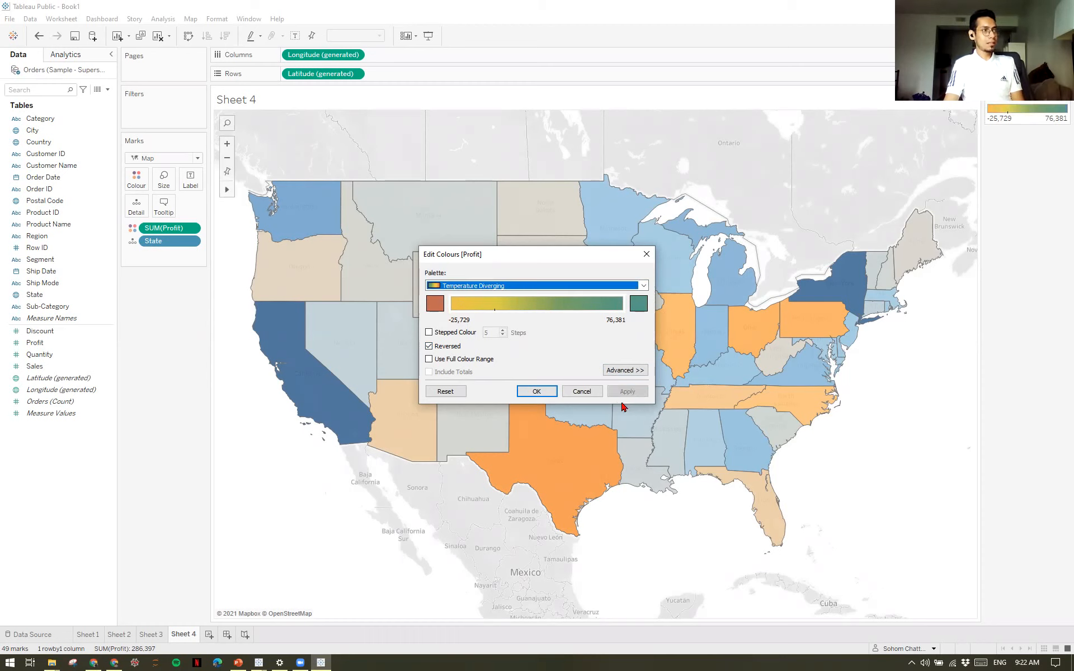
pyautogui.click(537, 391)
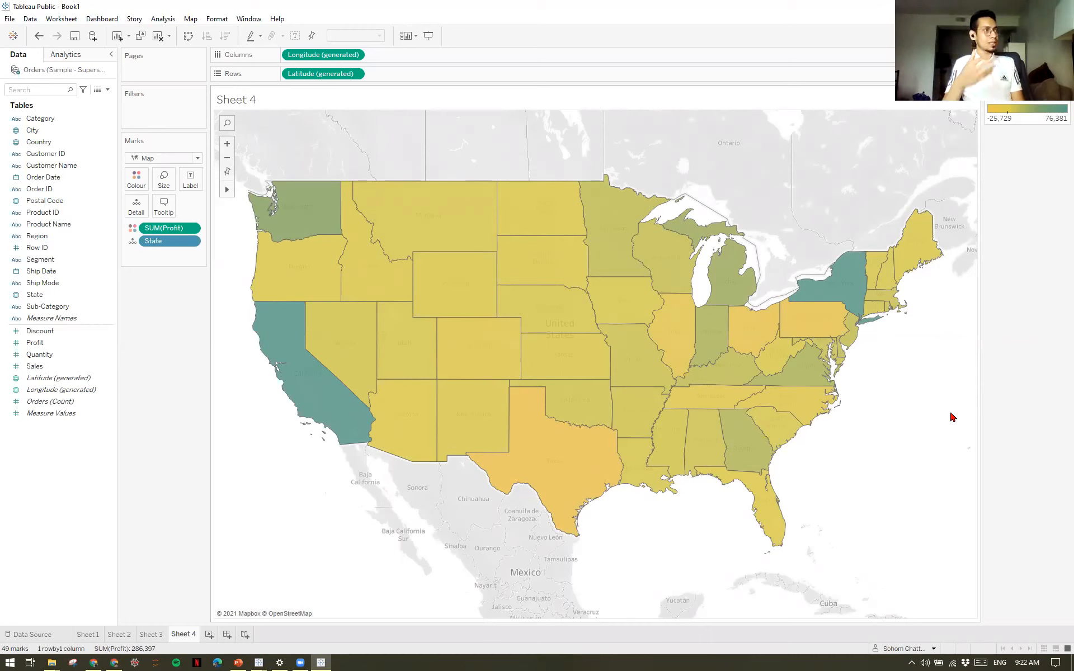
# Examine the profit tooltips of individual states, including New York, California, Oklahoma and Texas.
pyautogui.moveTo(851, 289)
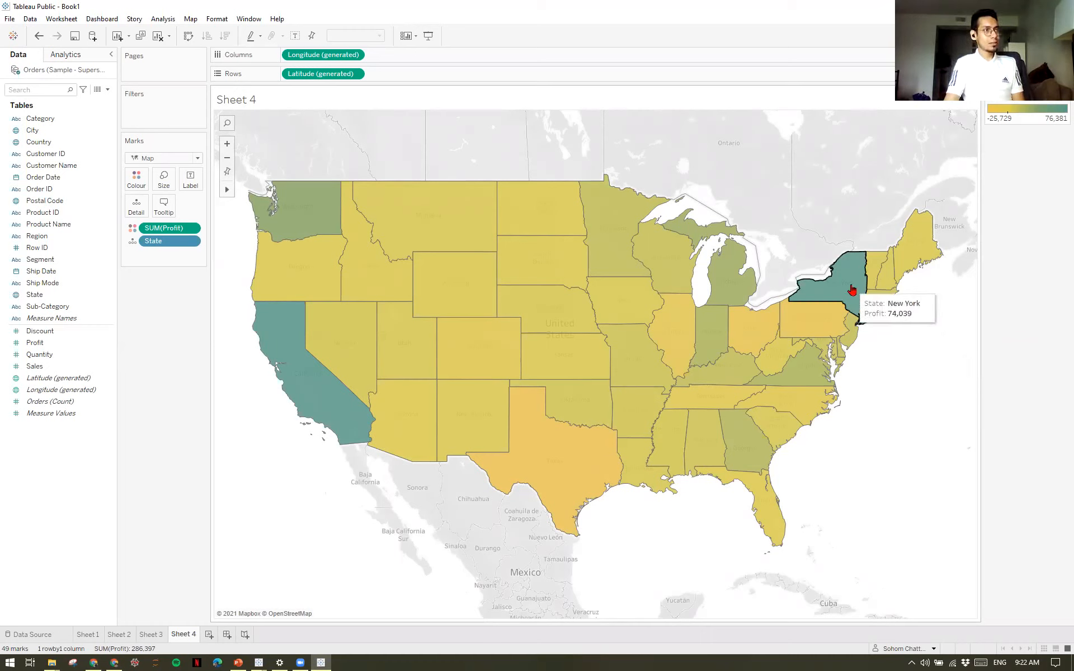
pyautogui.moveTo(347, 428)
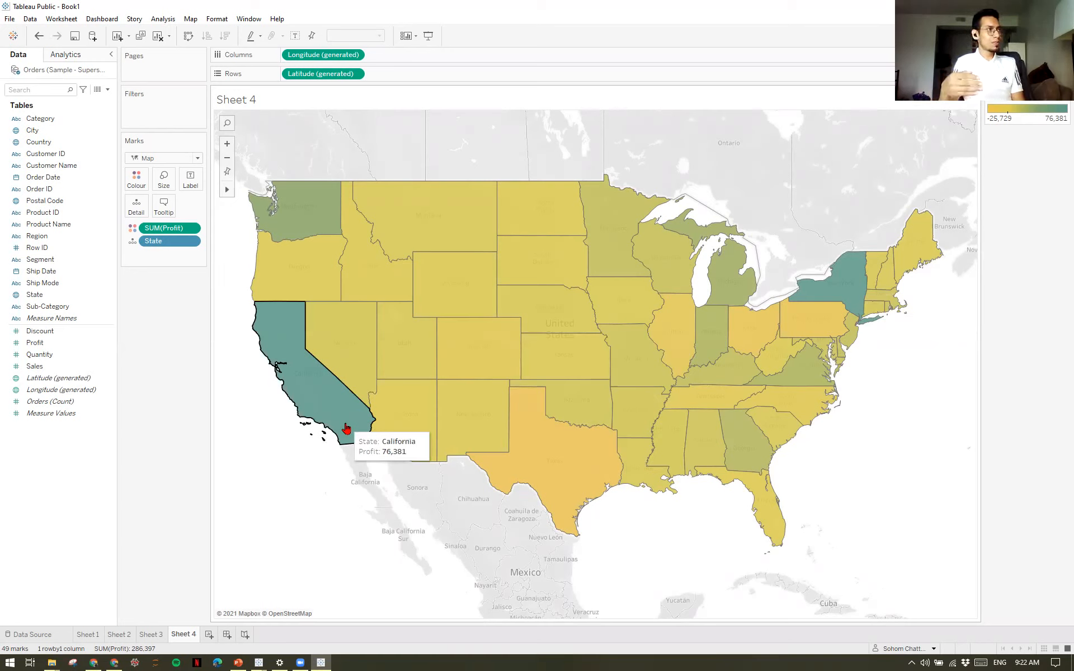
pyautogui.moveTo(481, 360)
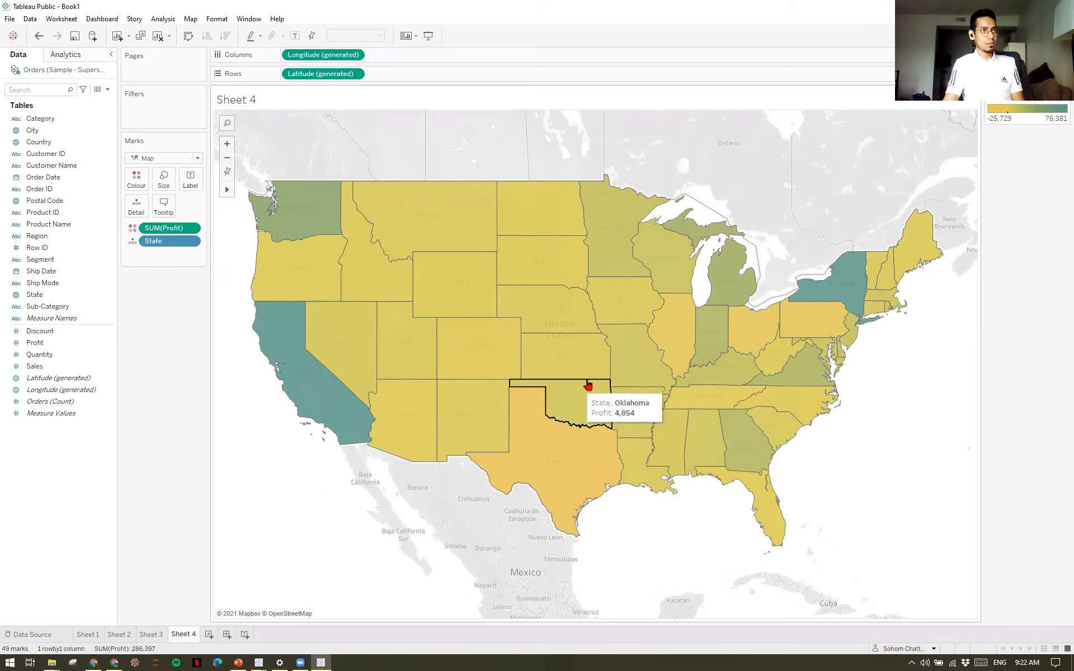
pyautogui.moveTo(632, 344)
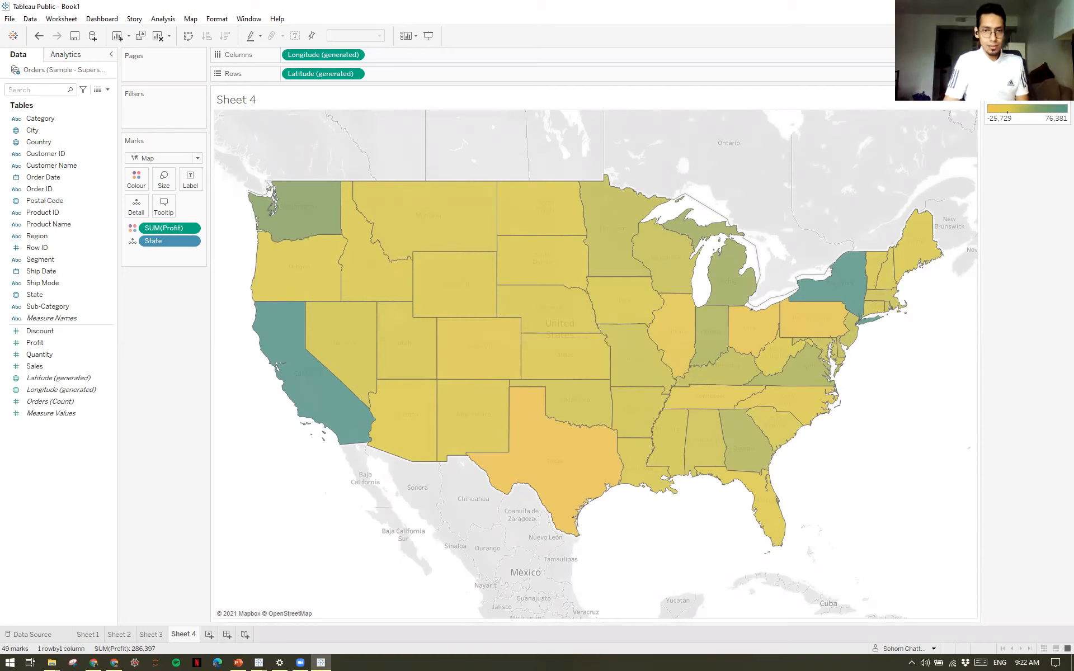
pyautogui.moveTo(437, 468)
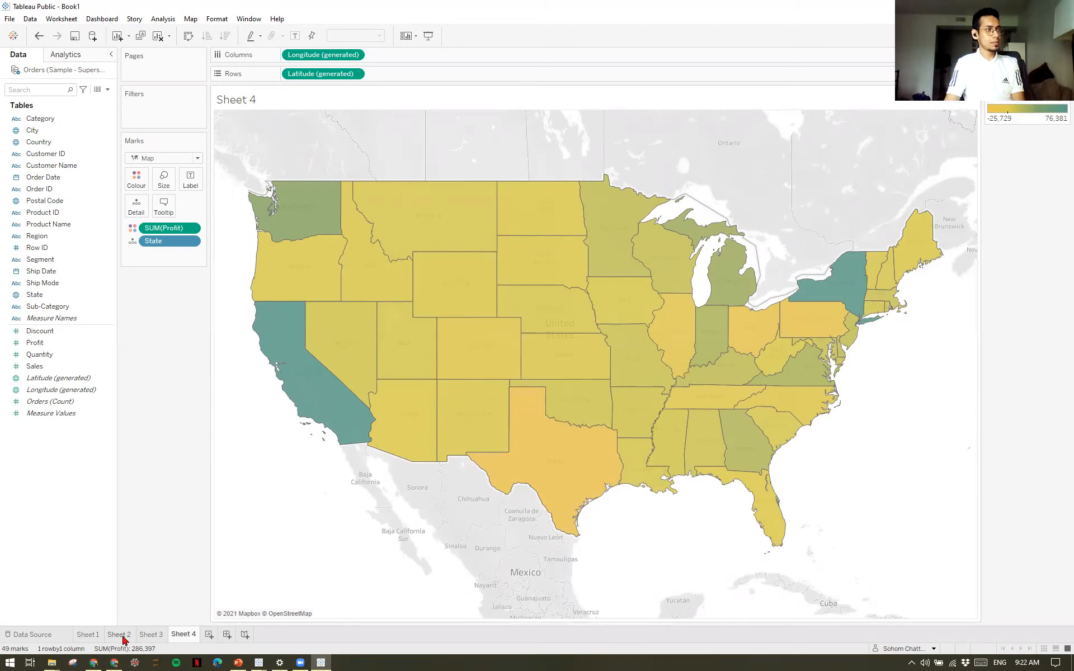
pyautogui.moveTo(550, 473)
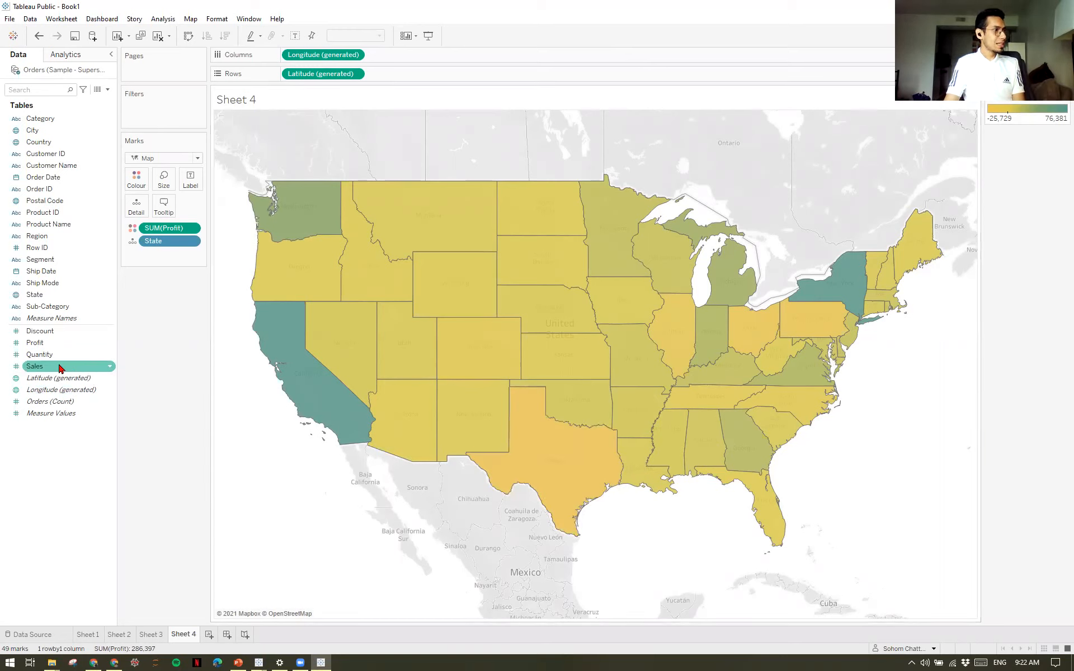
pyautogui.moveTo(534, 435)
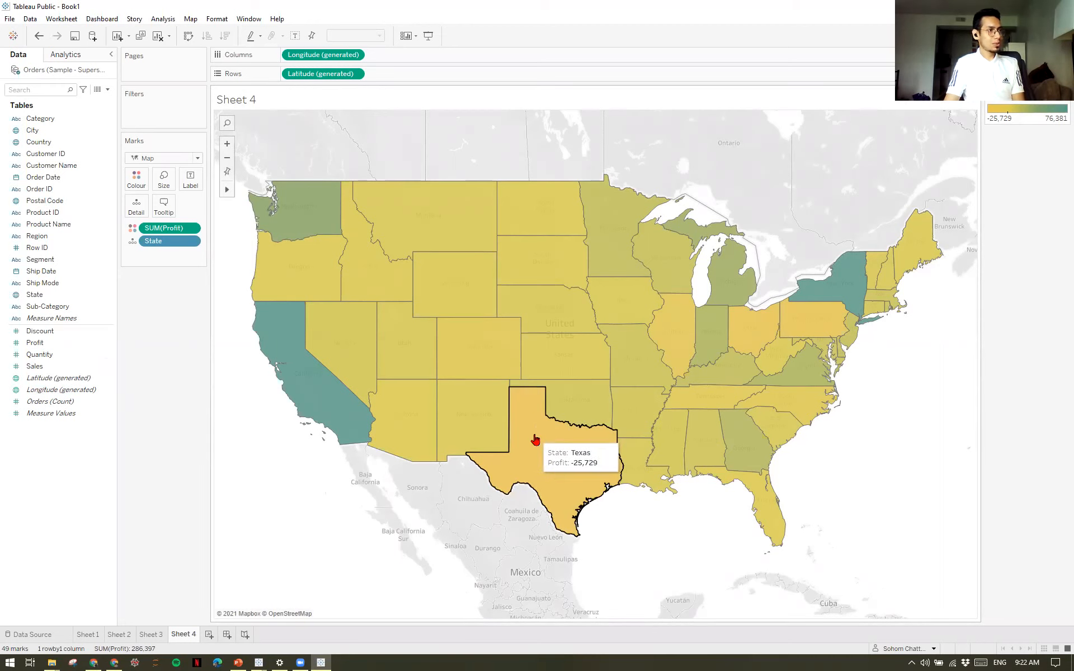
# Add Sales to the map's detail and start the tooltip with "This data represents some numbers for the state of <State>.".
pyautogui.moveTo(45, 372); pyautogui.dragTo(133, 214)
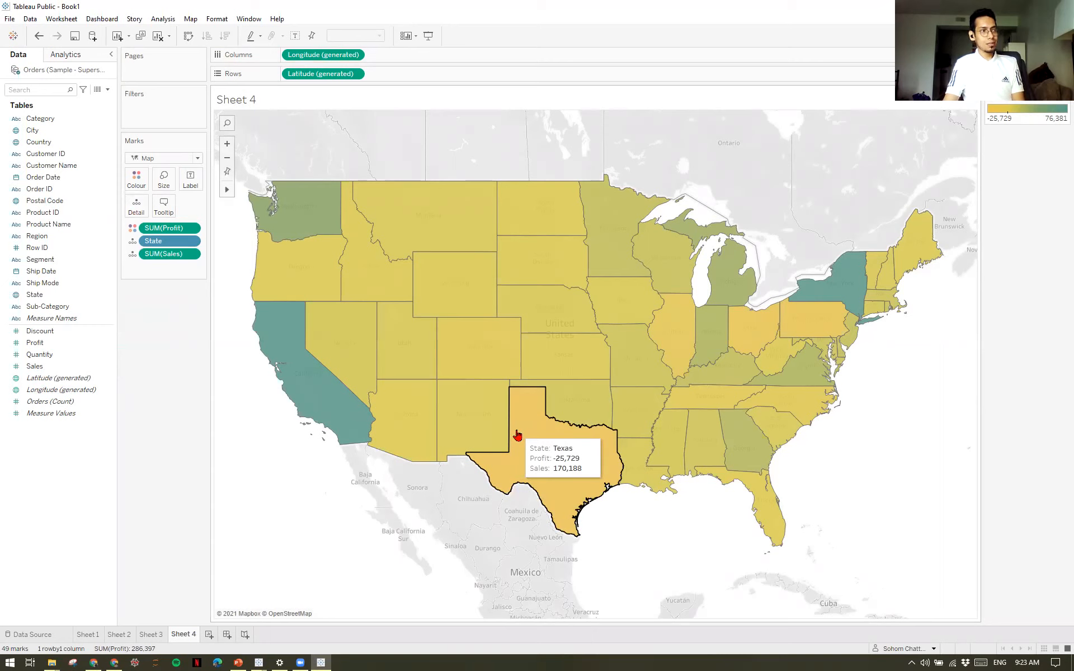
pyautogui.click(162, 207)
pyautogui.click(540, 235)
pyautogui.press('Return')
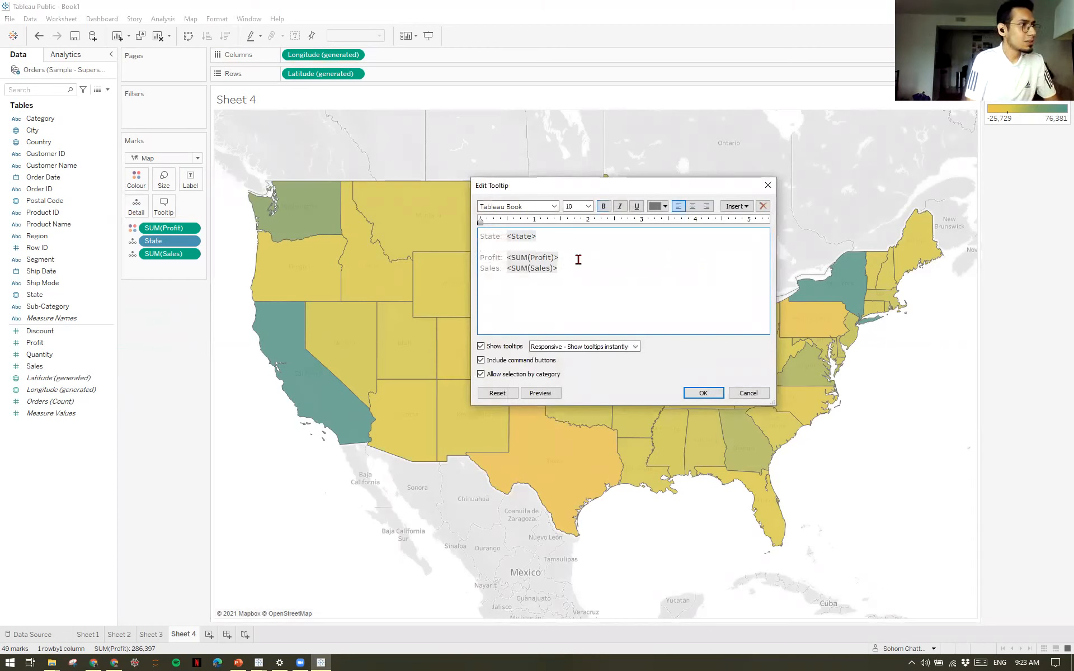
pyautogui.press('Return')
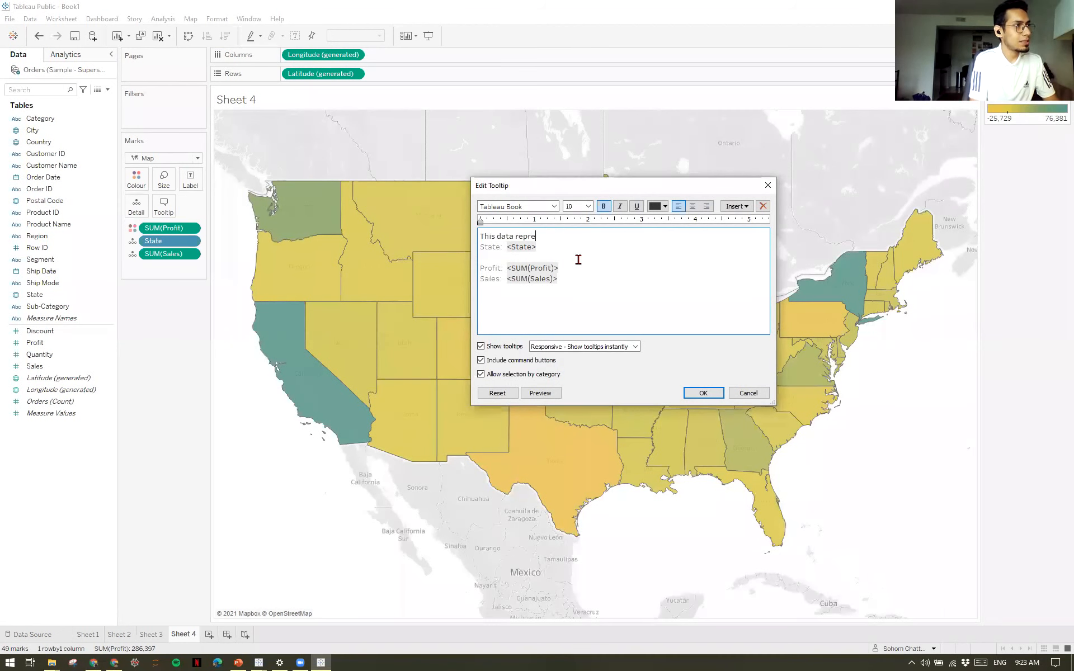
pyautogui.write('numv')
pyautogui.press('BackSpace')
pyautogui.write('b')
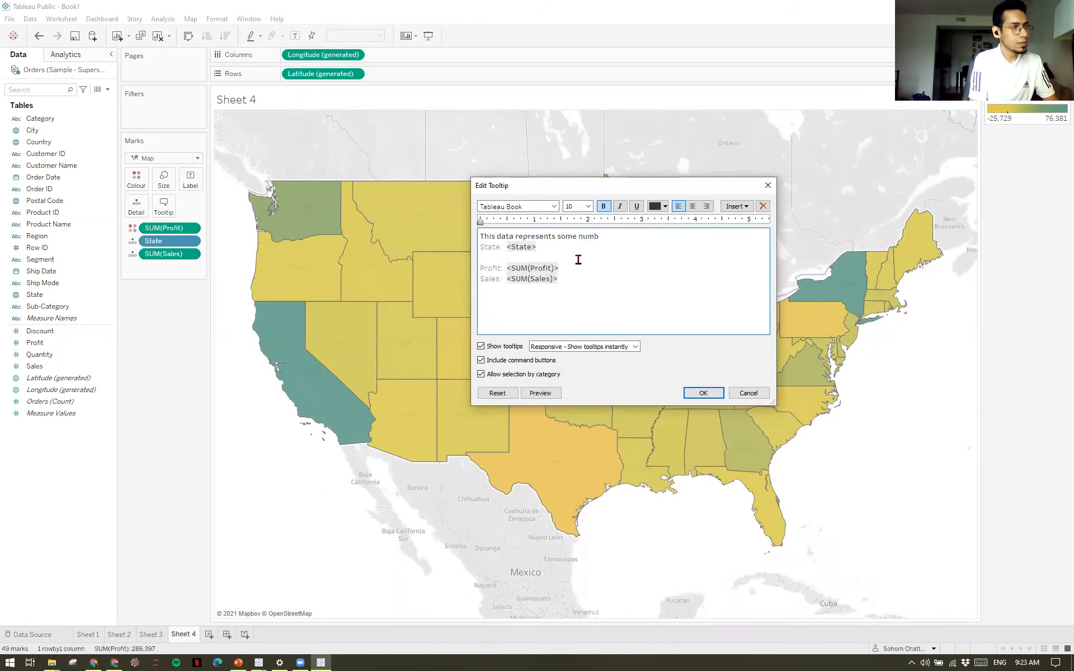
pyautogui.write('ers for the state of')
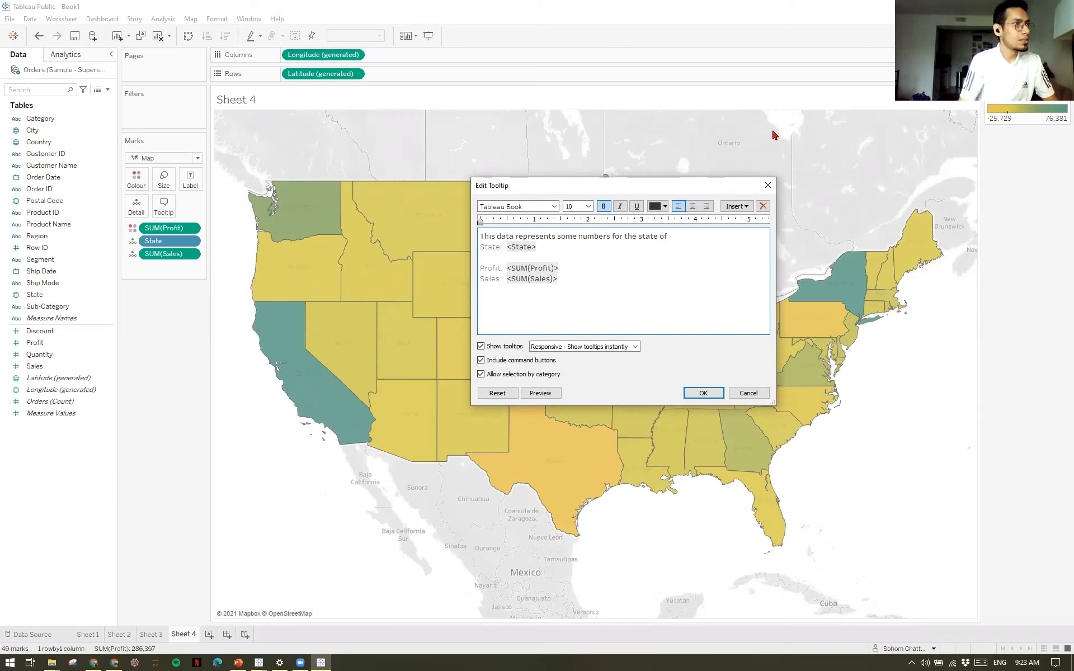
pyautogui.click(736, 206)
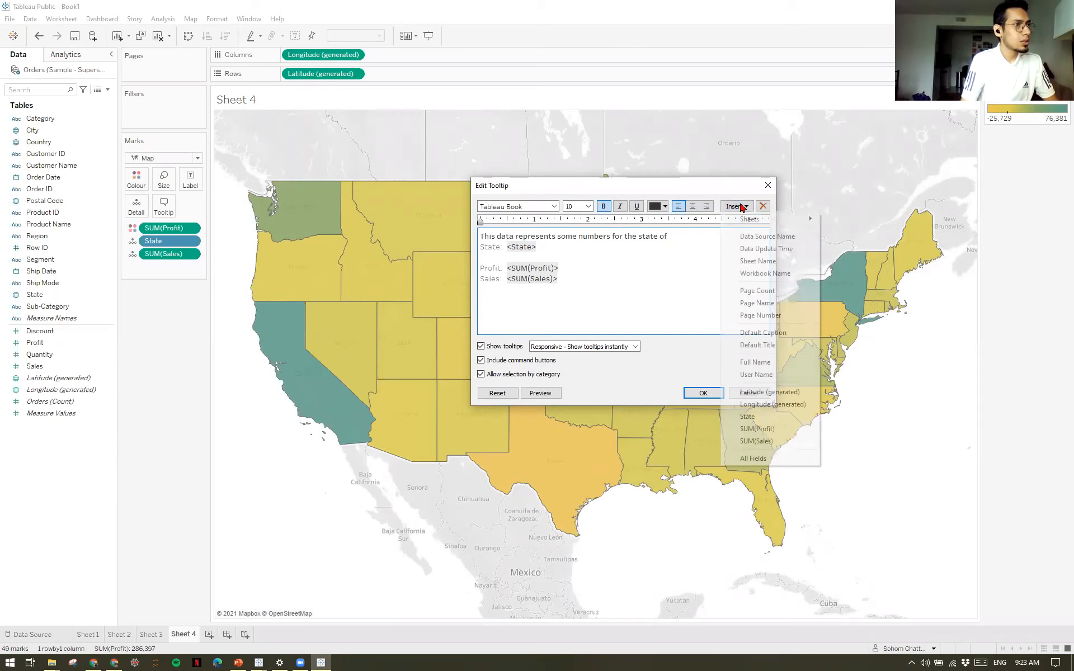
pyautogui.click(765, 418)
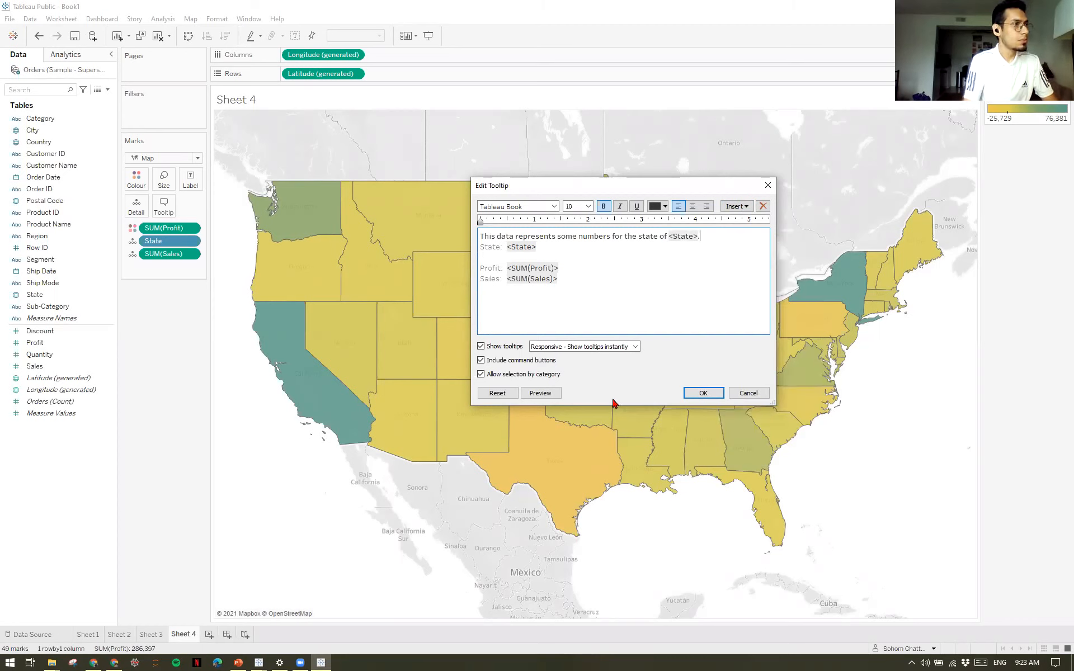
# Remove the separate State line and the blank line from the tooltip, apply it, and check it on the map.
pyautogui.click(571, 247)
pyautogui.press('BackSpace')
pyautogui.press('BackSpace')
pyautogui.press('BackSpace')
pyautogui.press('BackSpace')
pyautogui.press('BackSpace')
pyautogui.press('BackSpace')
pyautogui.press('BackSpace')
pyautogui.press('BackSpace')
pyautogui.press('BackSpace')
pyautogui.press('BackSpace')
pyautogui.press('BackSpace')
pyautogui.press('BackSpace')
pyautogui.press('BackSpace')
pyautogui.press('BackSpace')
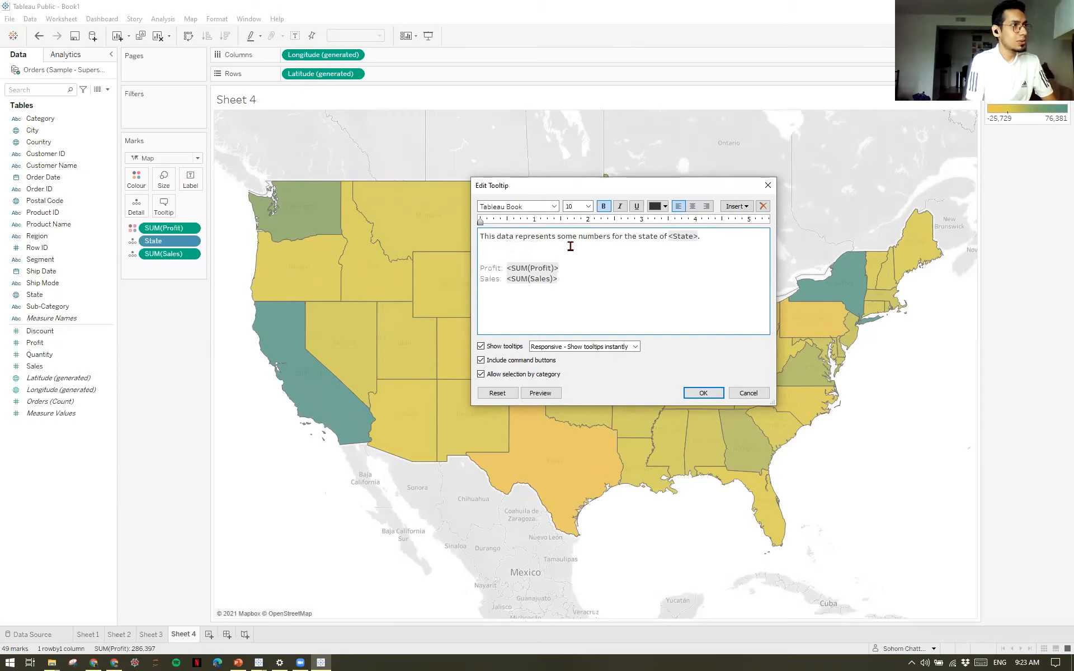
pyautogui.press('Delete')
pyautogui.press('Delete')
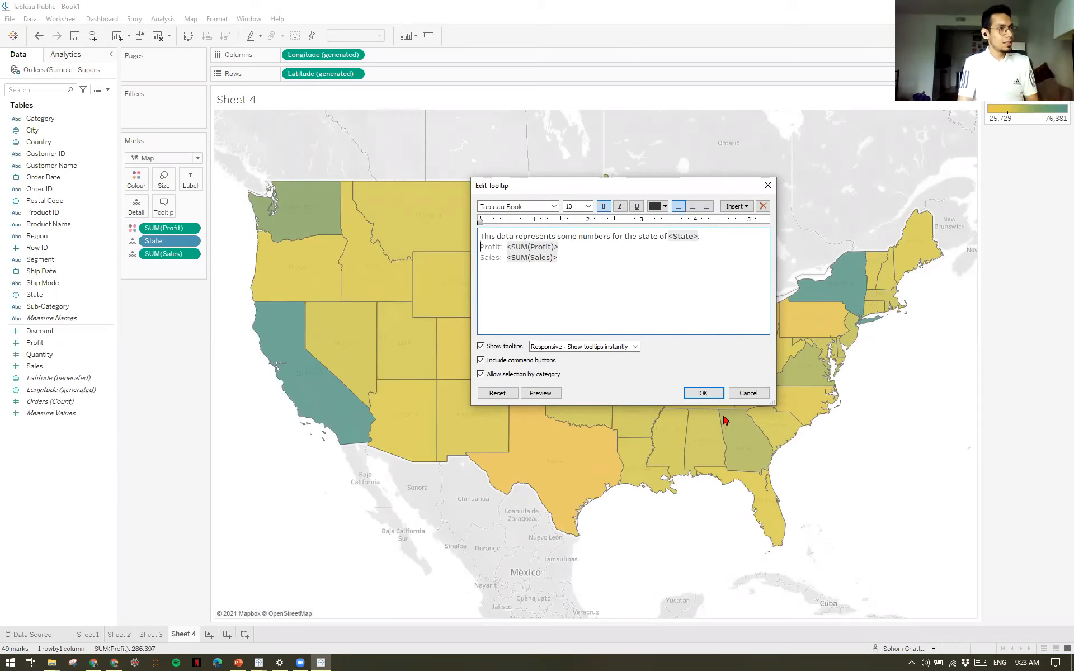
pyautogui.click(696, 394)
pyautogui.moveTo(588, 453)
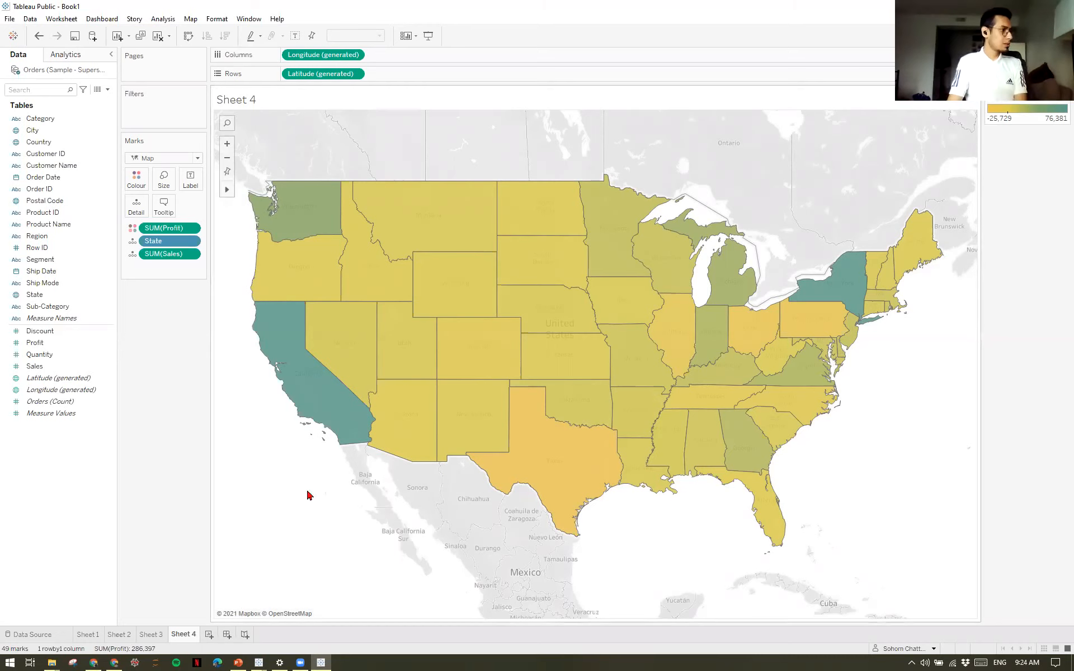
# Add a new worksheet and plot Sales on rows against Discount on columns.
pyautogui.click(209, 635)
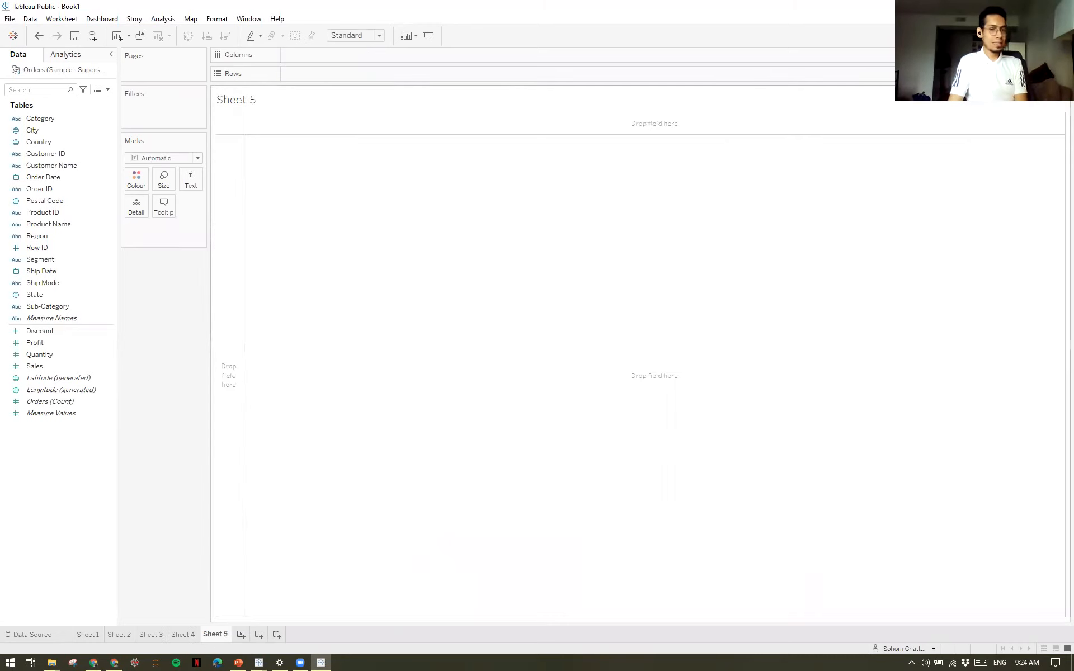
pyautogui.hotkey('alt', 'Tab')
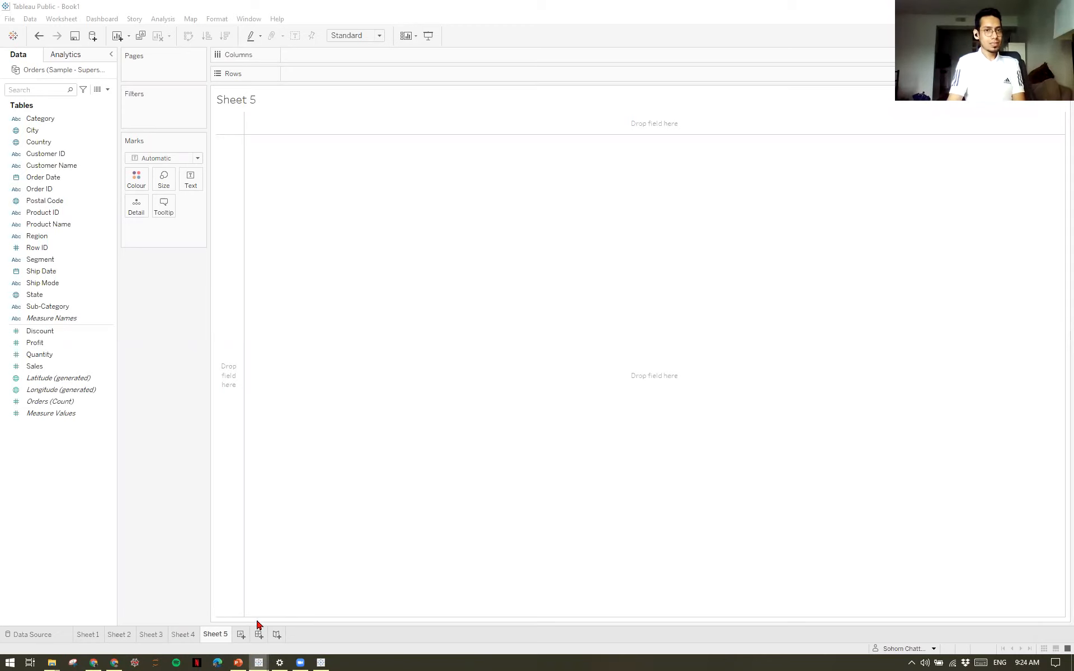
pyautogui.click(48, 366)
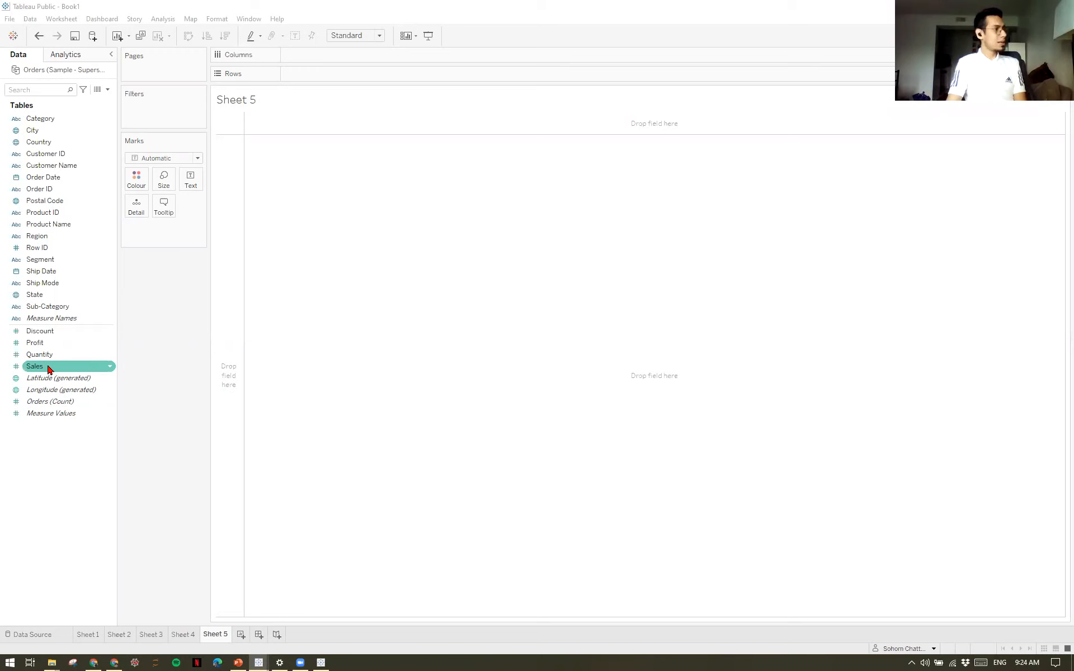
pyautogui.click(48, 370)
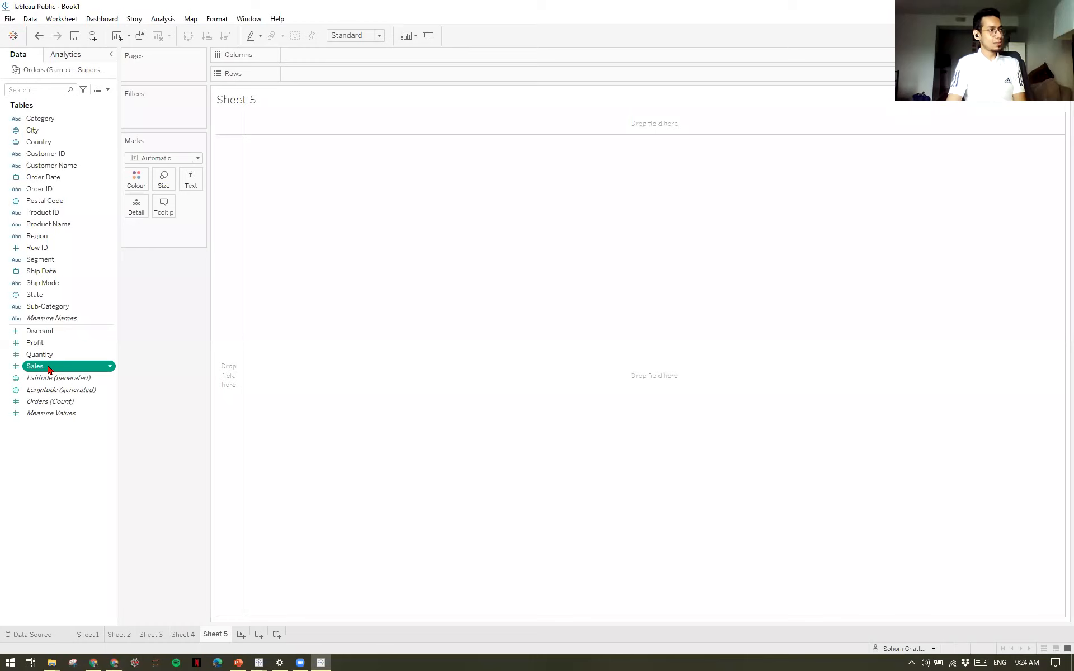
pyautogui.doubleClick(49, 369)
pyautogui.moveTo(218, 230); pyautogui.dragTo(316, 78)
pyautogui.click(56, 368)
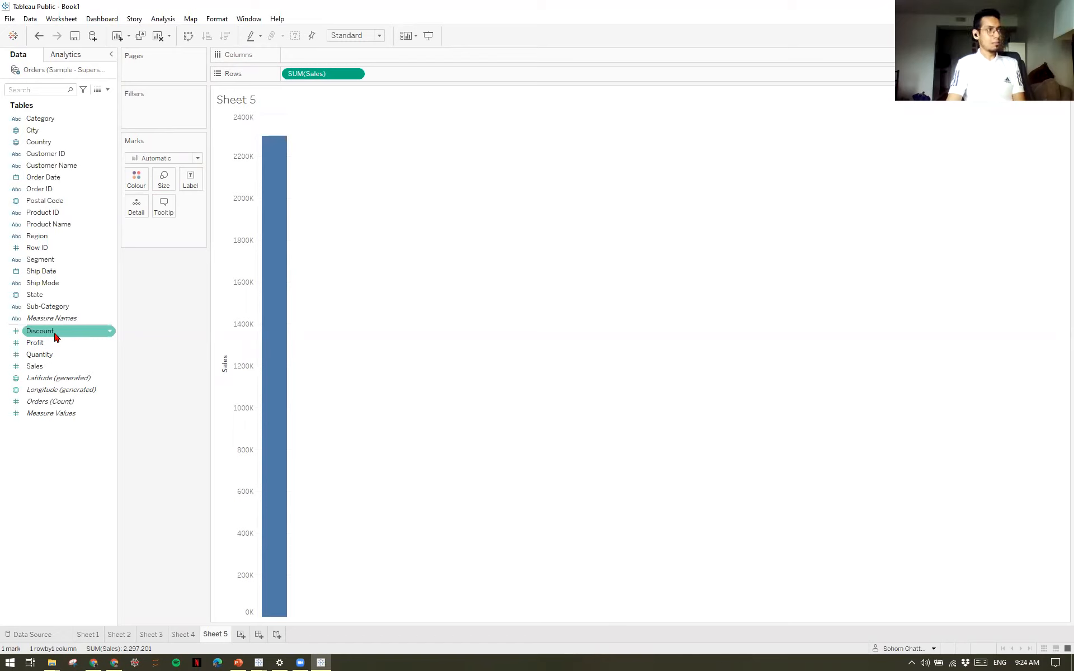
pyautogui.moveTo(55, 335); pyautogui.dragTo(330, 54)
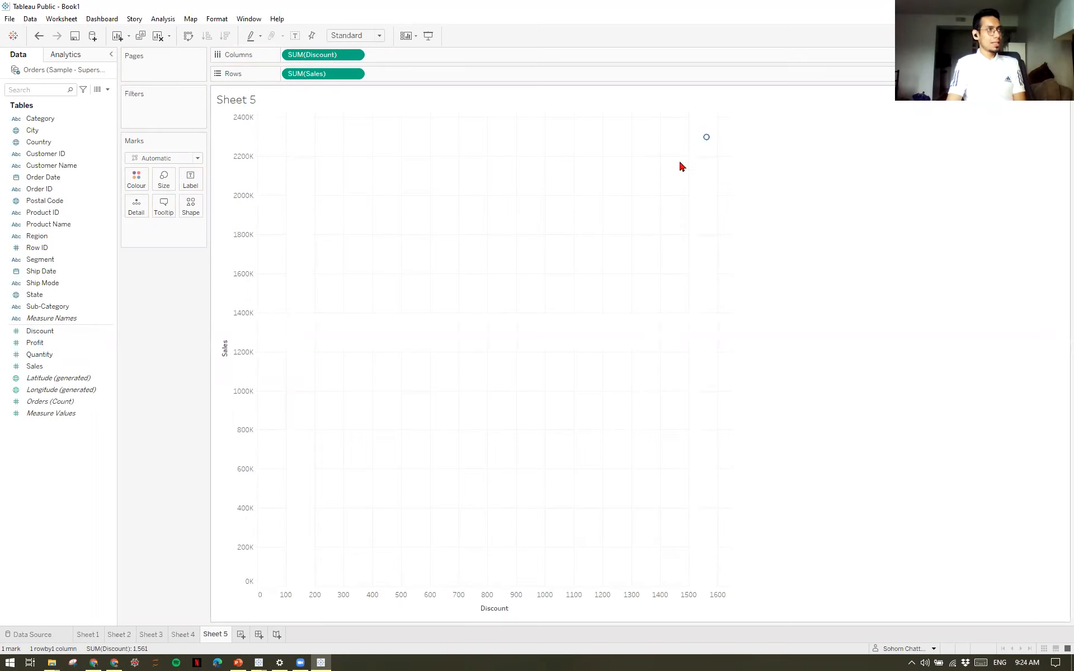
# Turn off measure aggregation so each order is plotted separately, and inspect the highest-sales point in the scatter plot.
pyautogui.moveTo(710, 143)
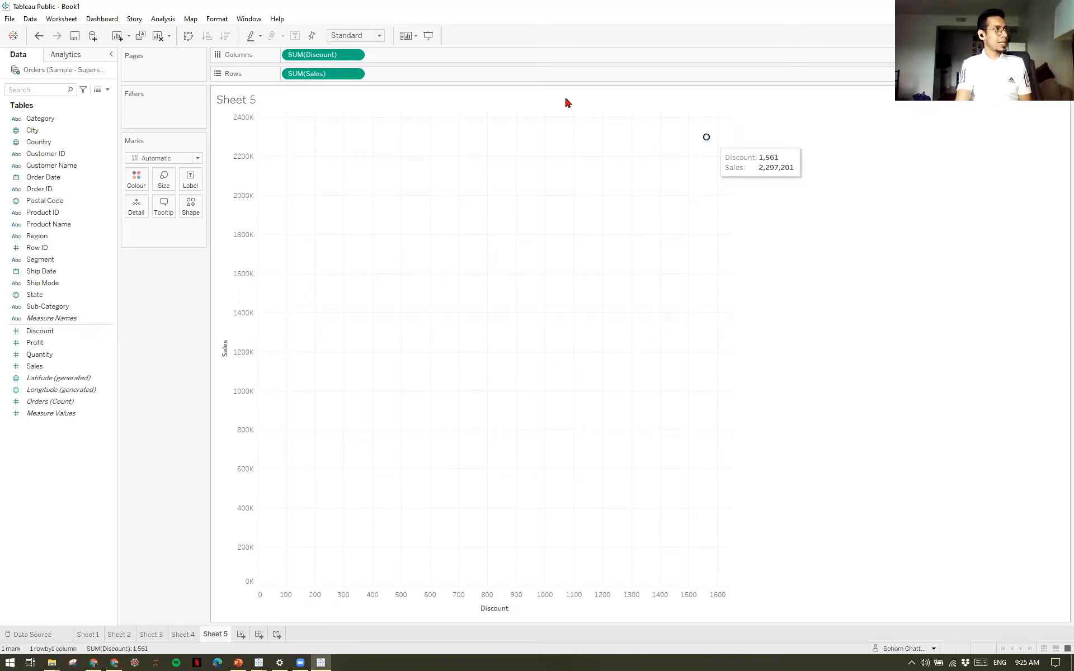
pyautogui.click(163, 19)
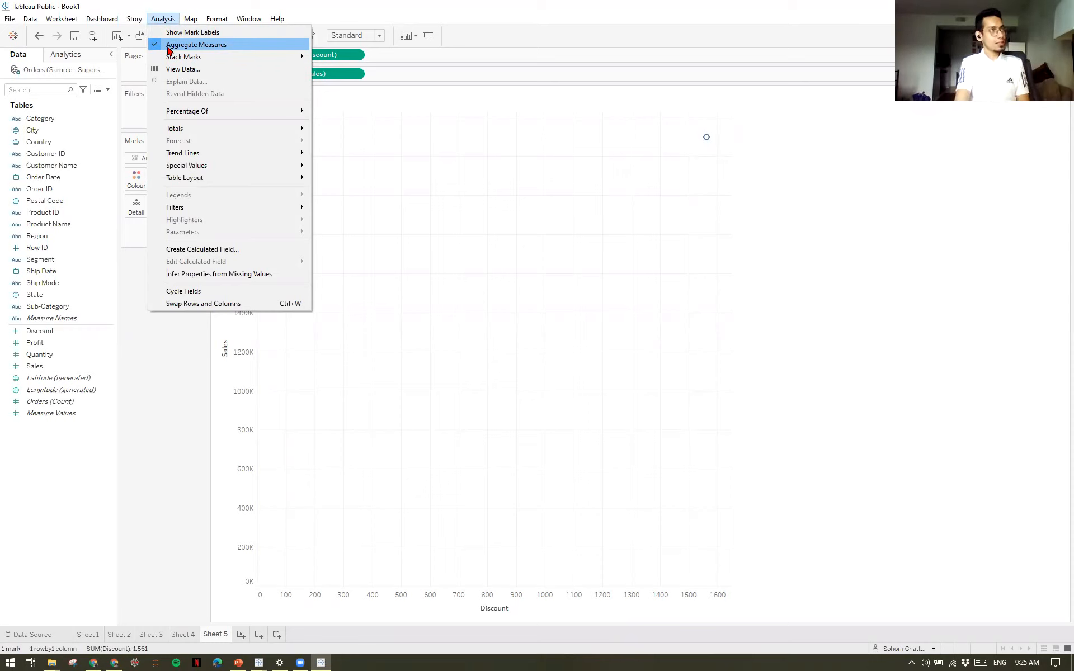
pyautogui.click(169, 48)
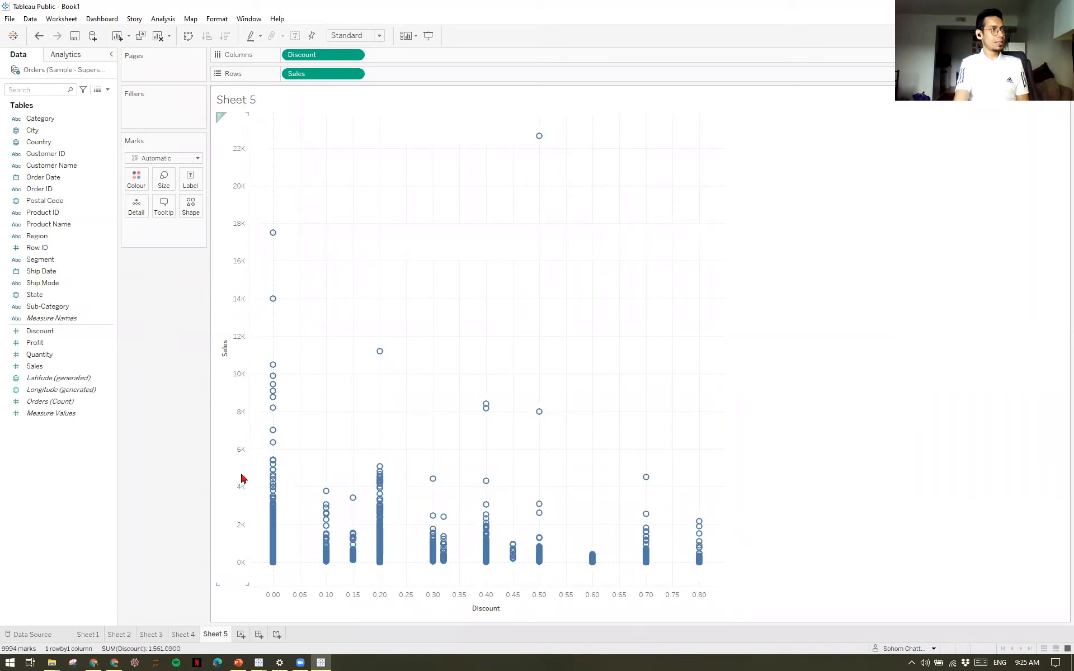
pyautogui.moveTo(281, 519)
pyautogui.moveTo(699, 529)
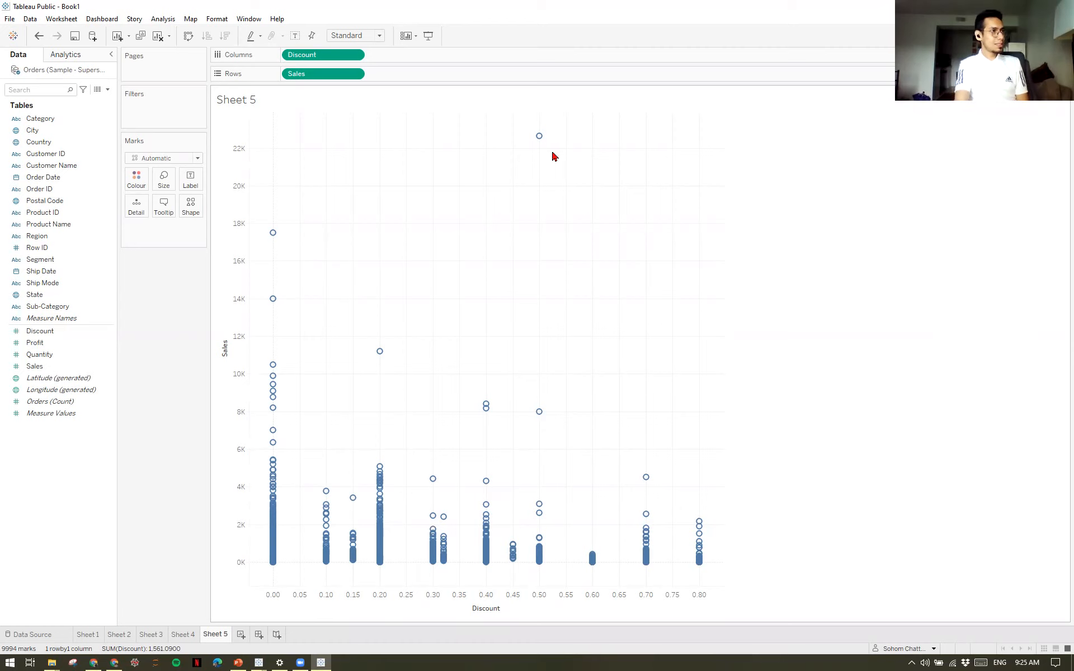
pyautogui.moveTo(546, 144)
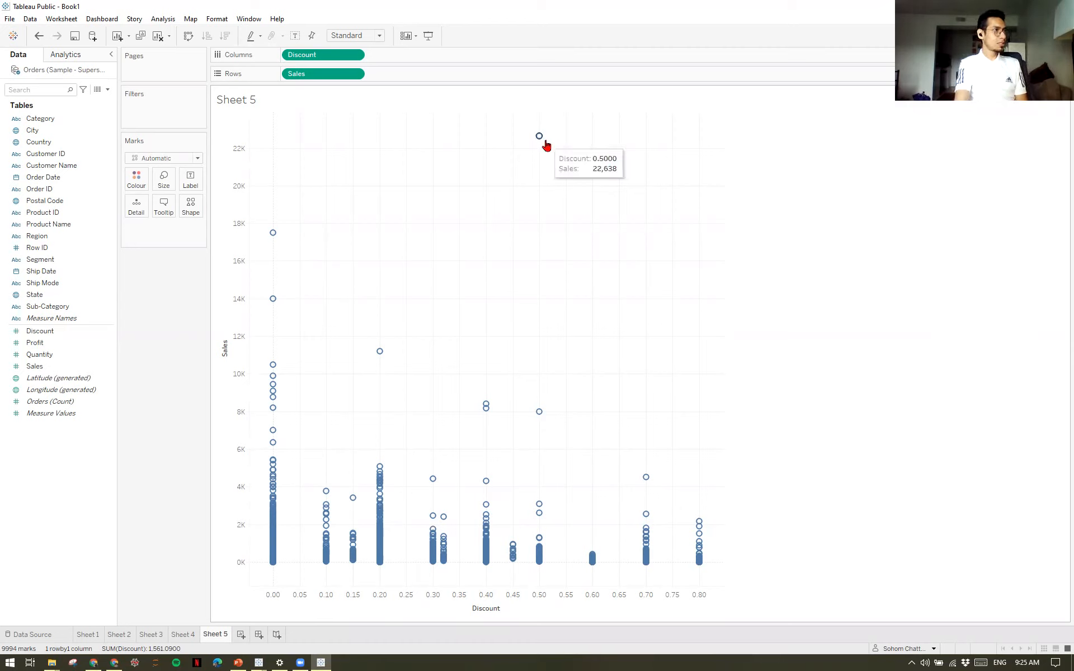
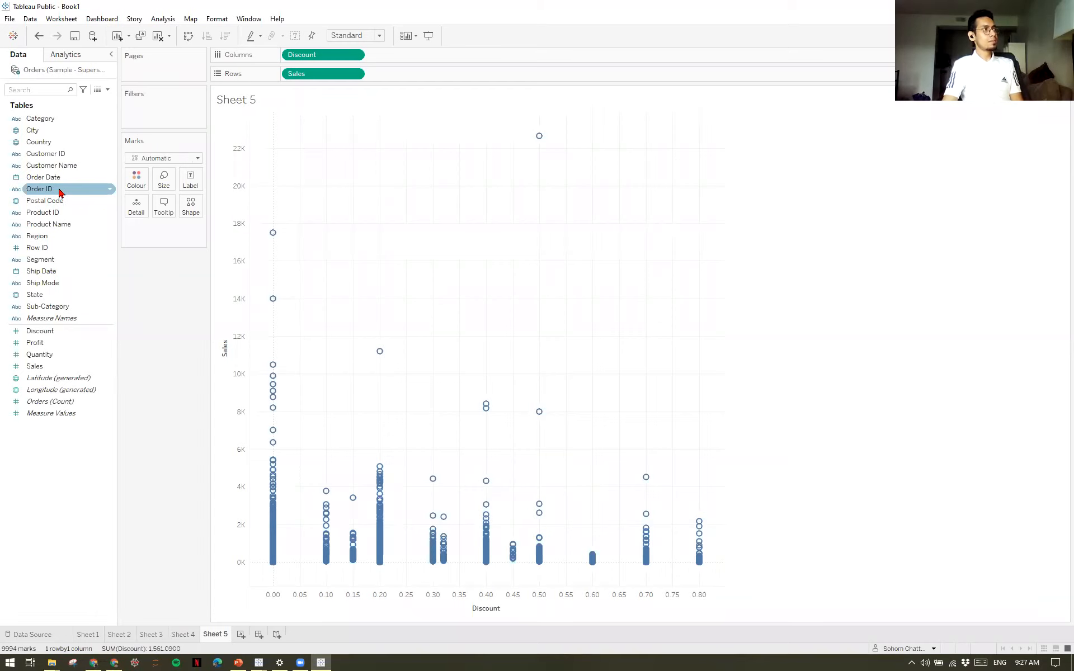
# Add Order ID to the scatter plot's detail and inspect the highest-sales point at the 0.50 discount.
pyautogui.moveTo(60, 192); pyautogui.dragTo(156, 249)
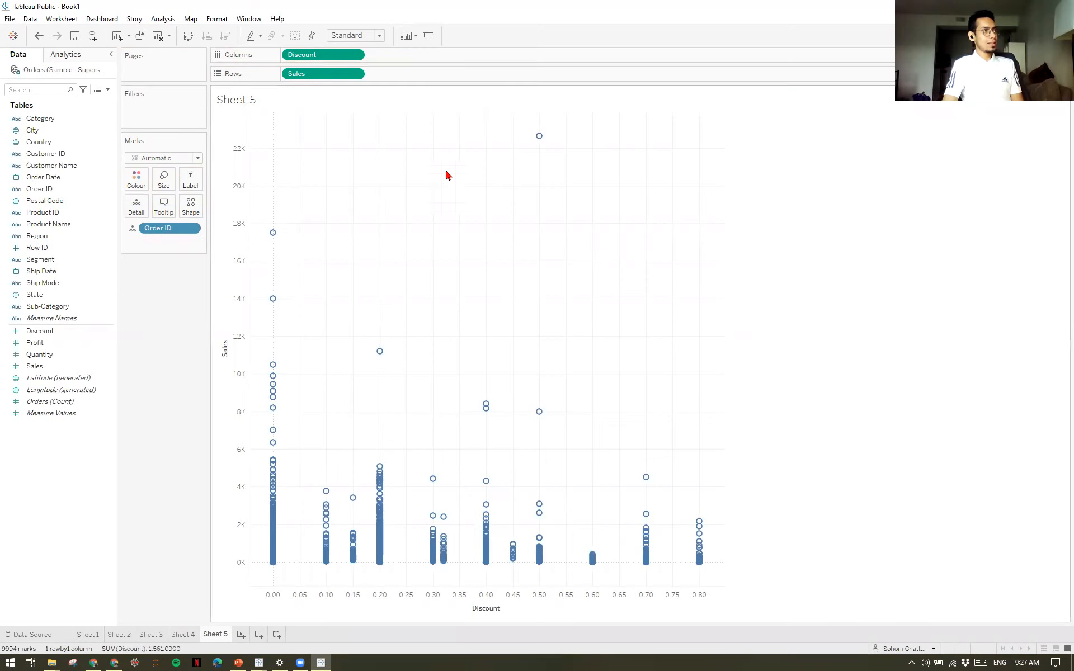
pyautogui.moveTo(539, 139)
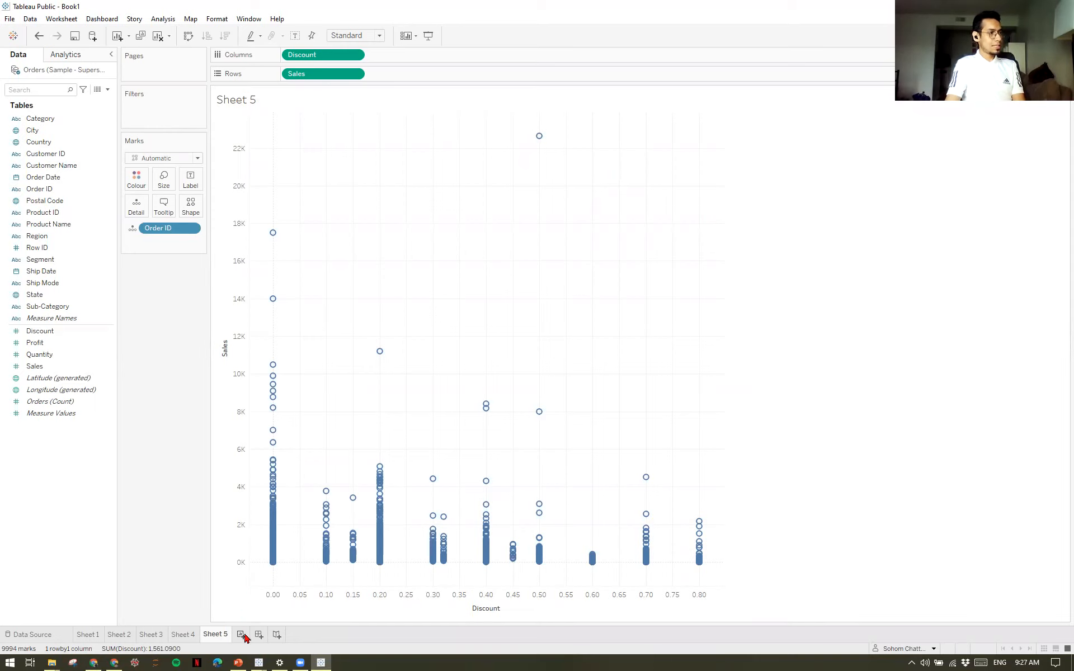
pyautogui.hotkey('alt', 'Tab')
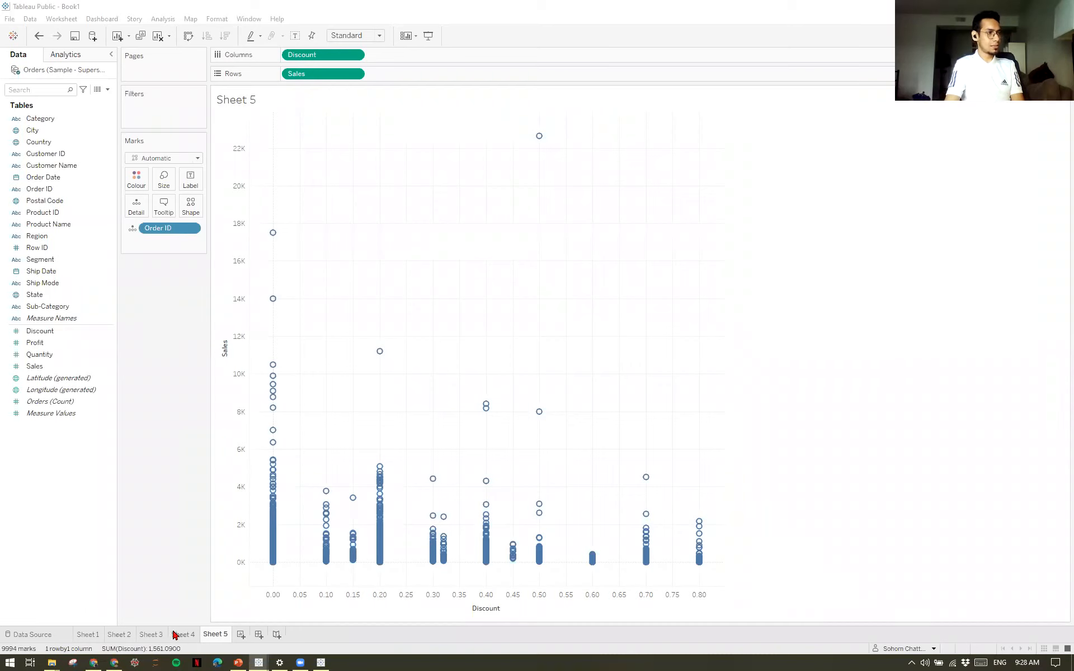
# Plot Sales by Category as bars in a new worksheet and swap rows and columns to make the bars vertical.
pyautogui.click(240, 634)
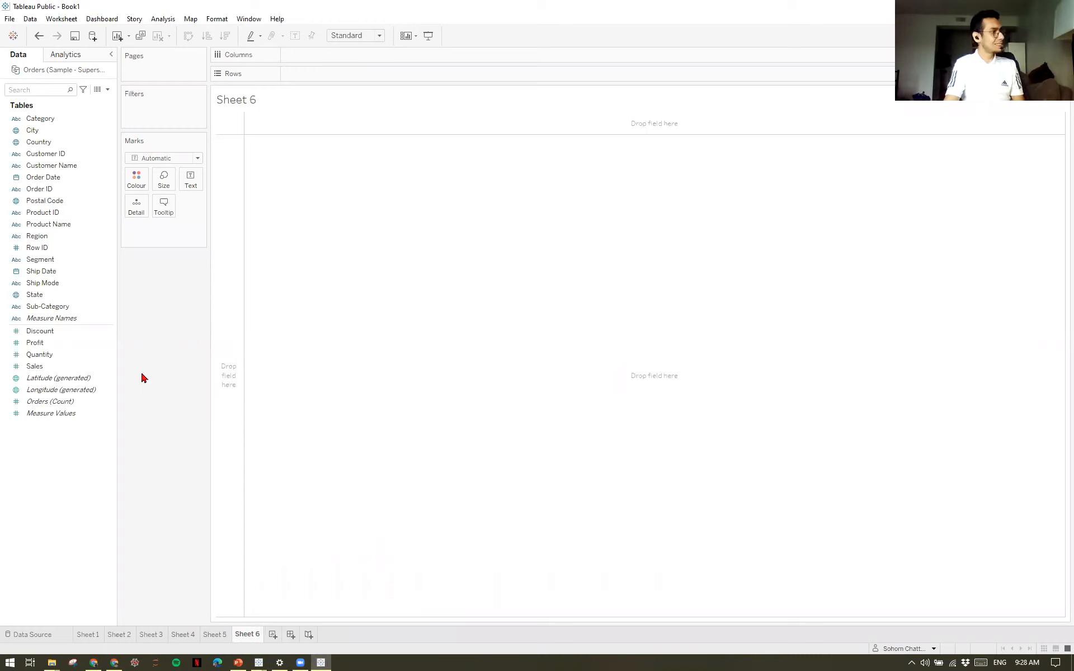
pyautogui.click(108, 307)
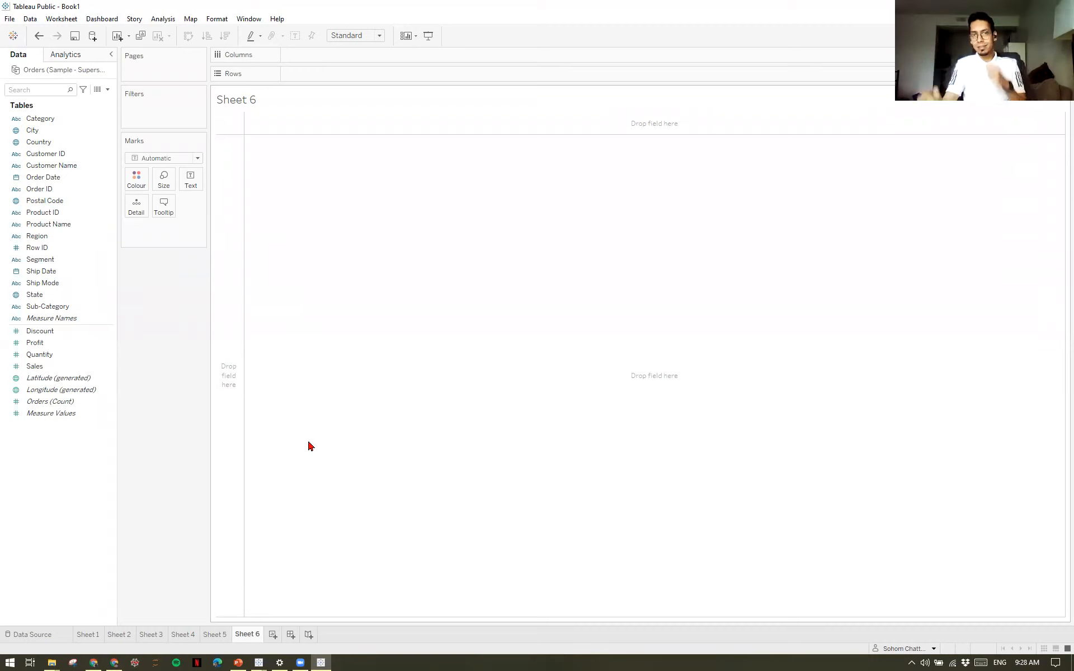
pyautogui.click(123, 634)
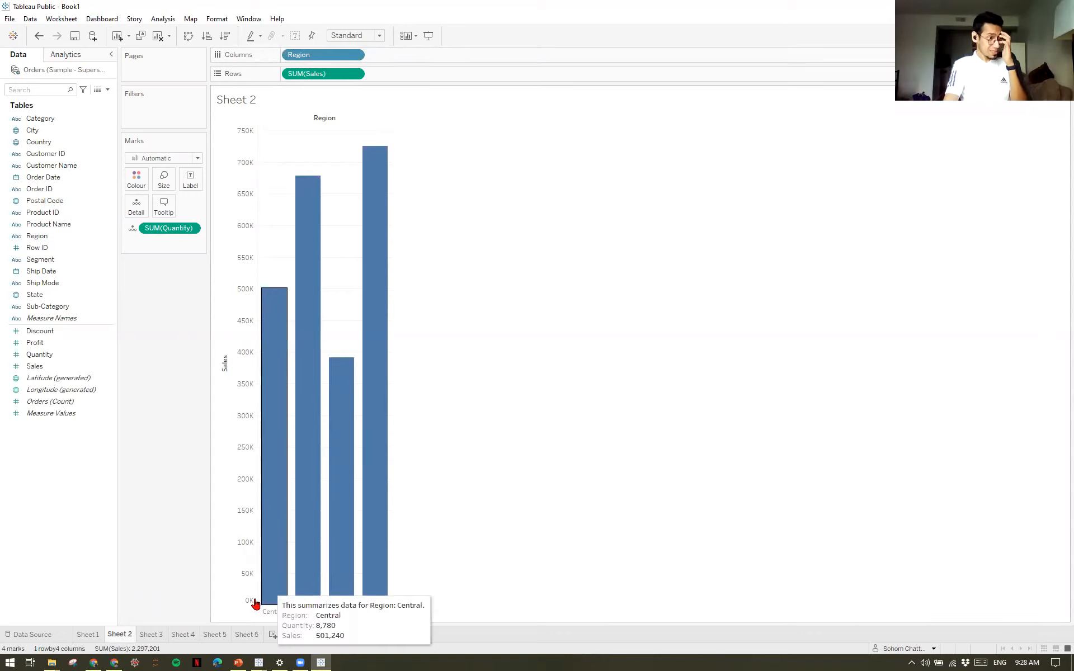
pyautogui.click(272, 635)
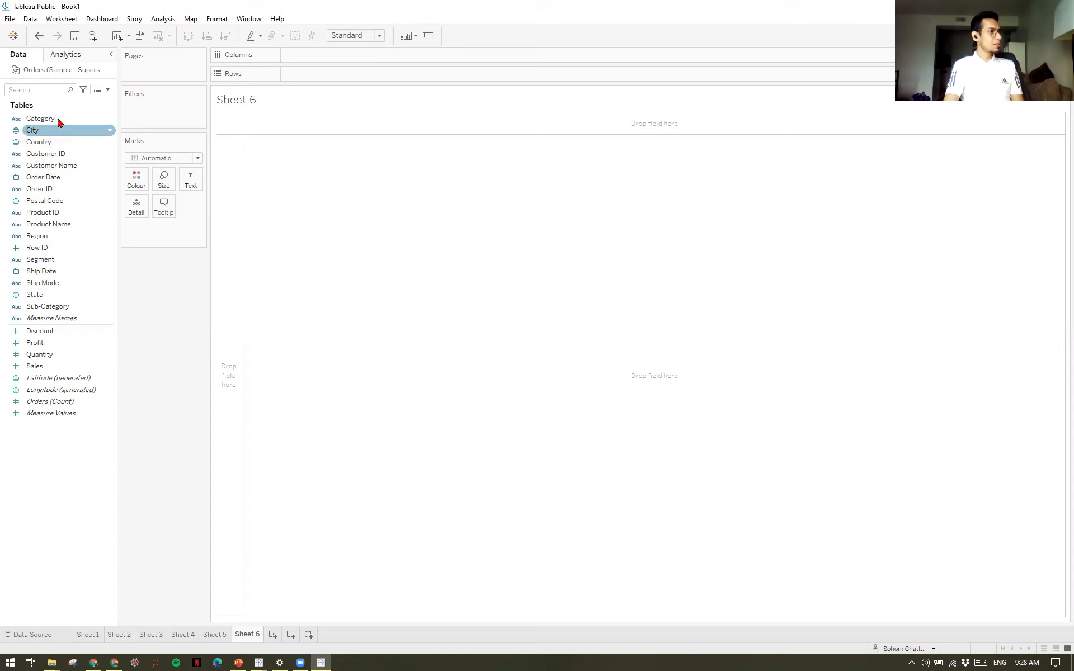
pyautogui.moveTo(47, 123); pyautogui.dragTo(308, 117)
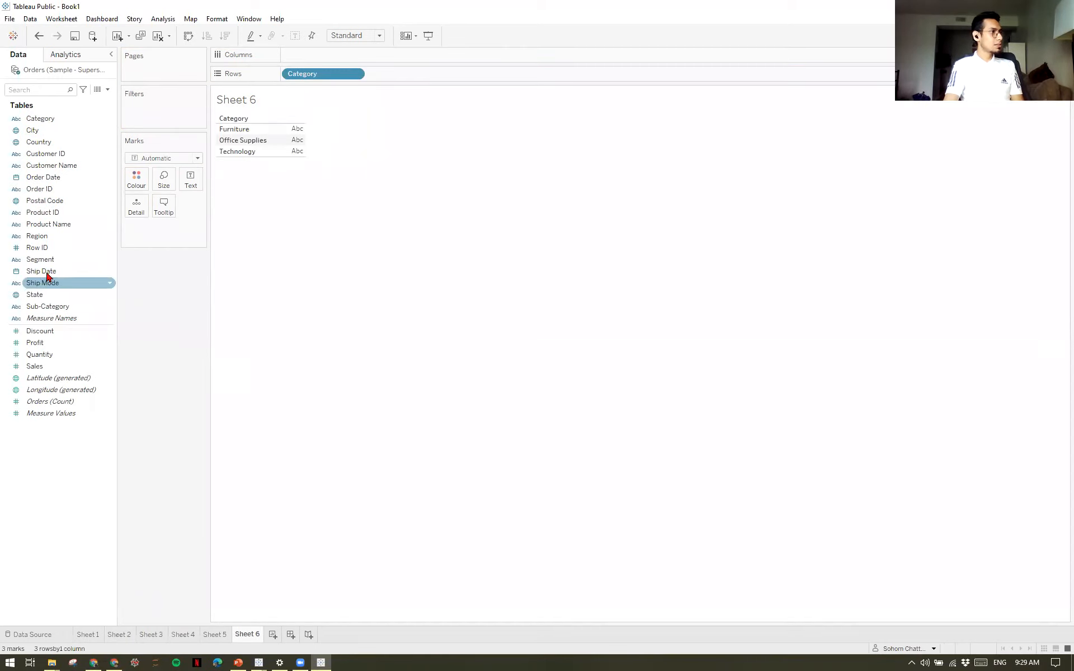
pyautogui.moveTo(58, 372); pyautogui.dragTo(340, 54)
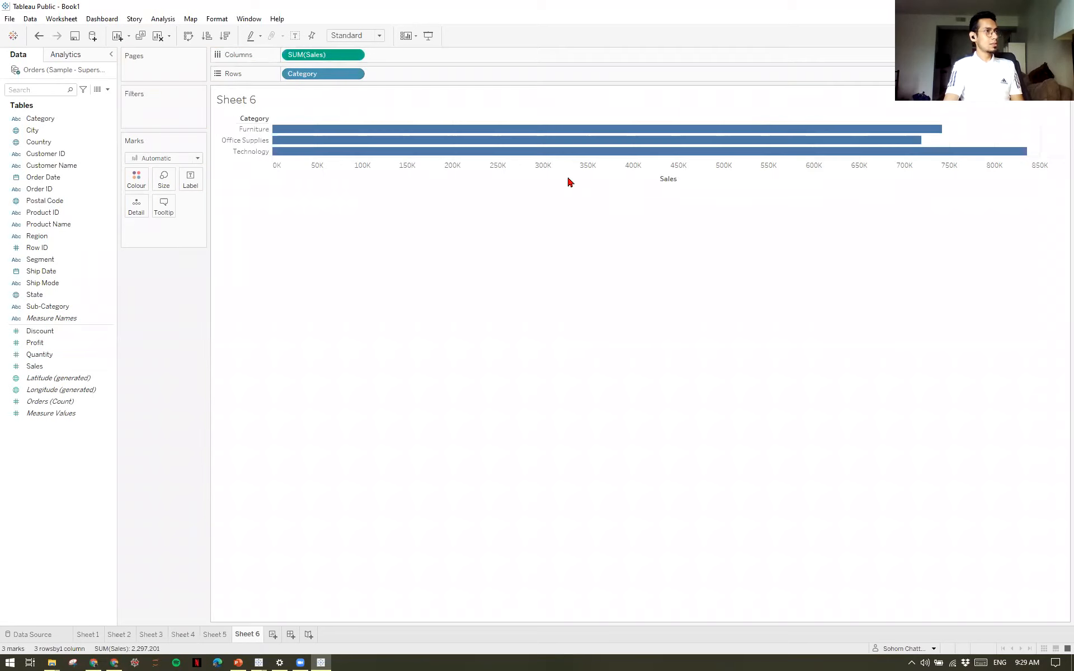
pyautogui.moveTo(717, 137)
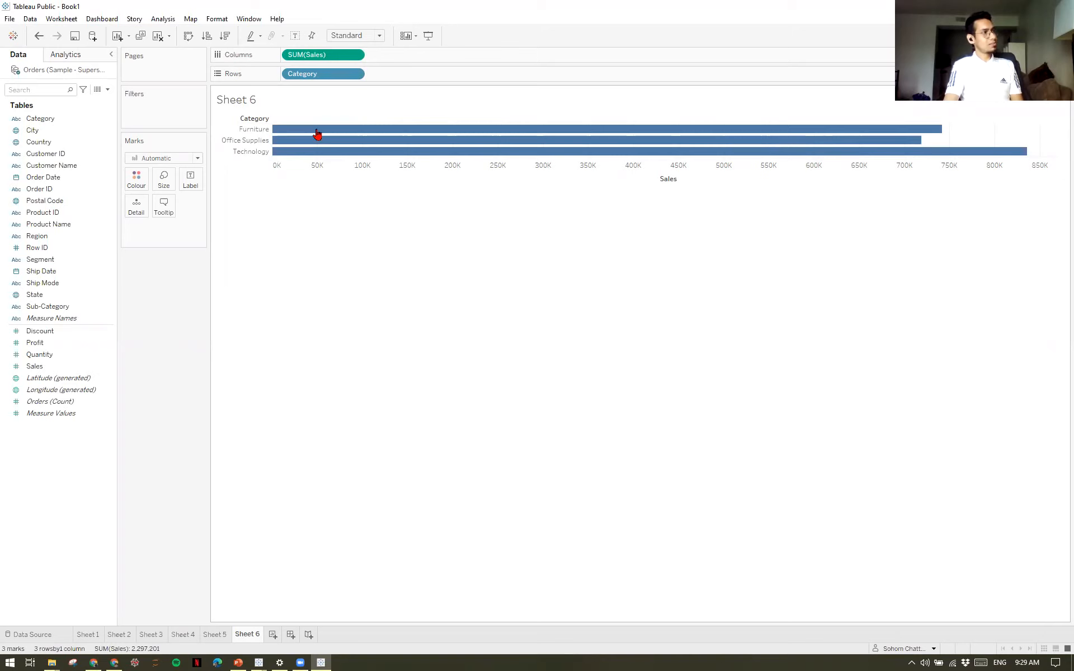
pyautogui.click(190, 36)
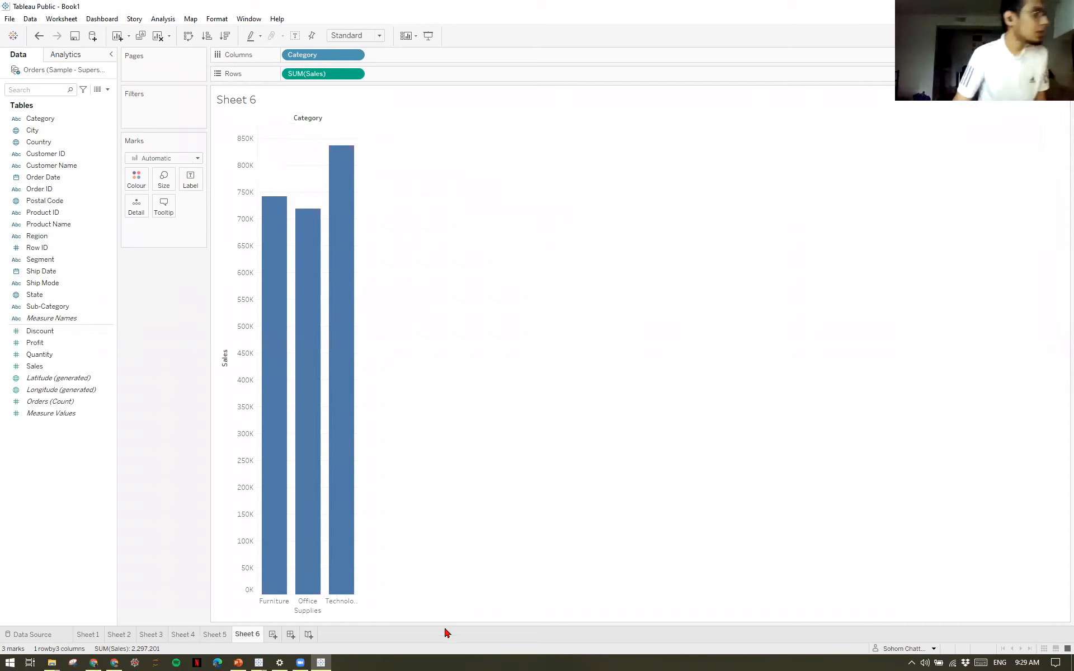
# Create a new dashboard and compare it with the Sales by Category chart on Sheet 6.
pyautogui.click(290, 634)
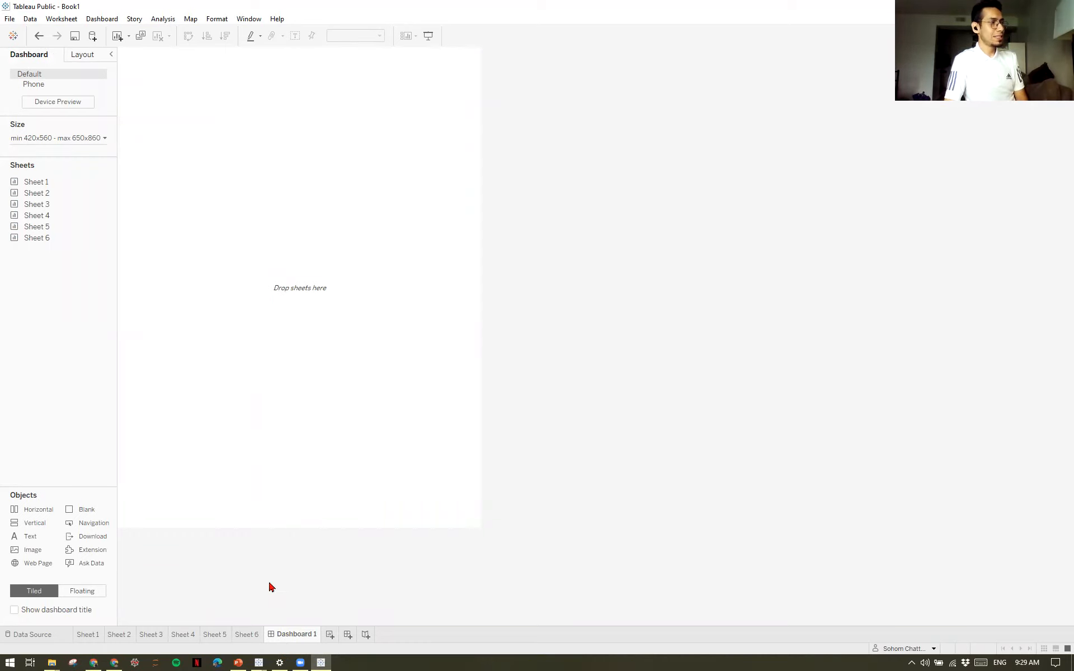
pyautogui.click(244, 635)
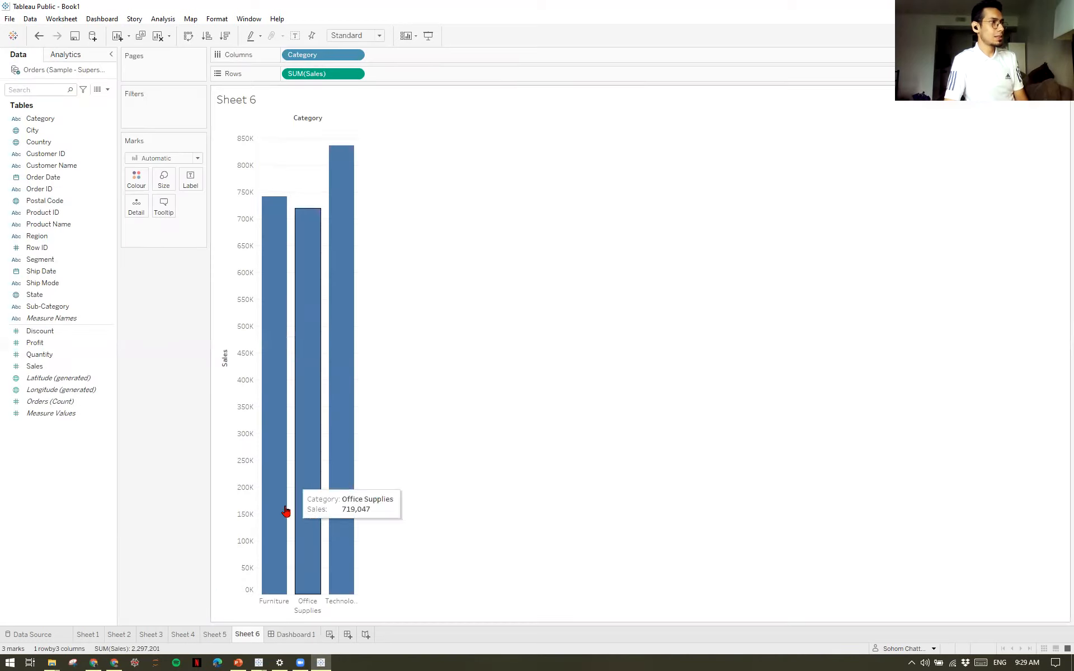
pyautogui.click(292, 634)
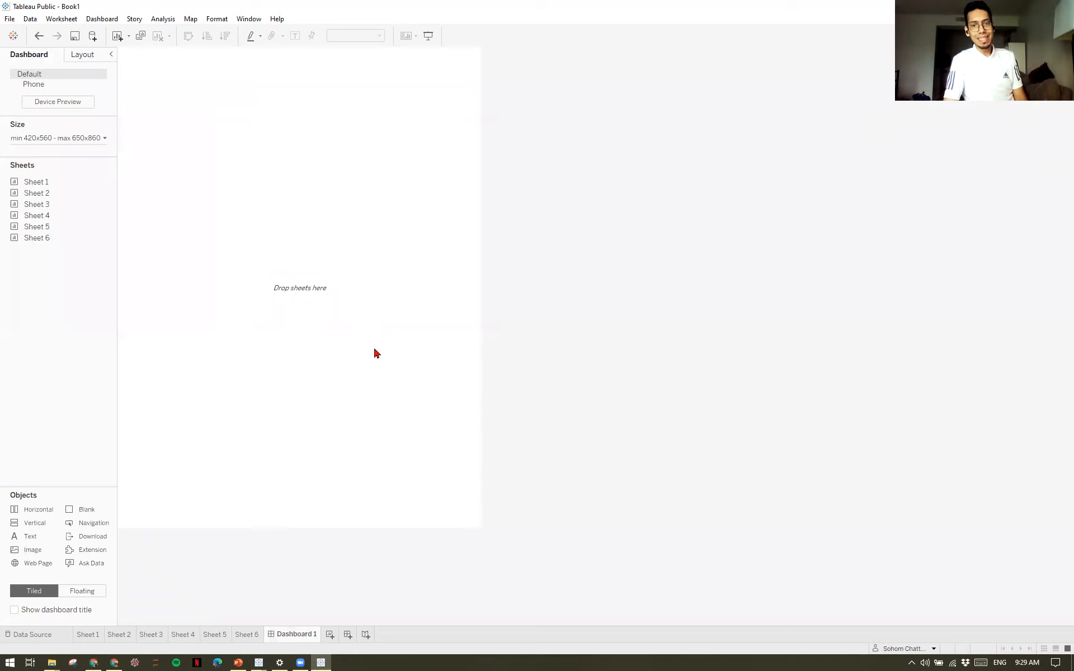
pyautogui.hotkey('alt', 'Tab')
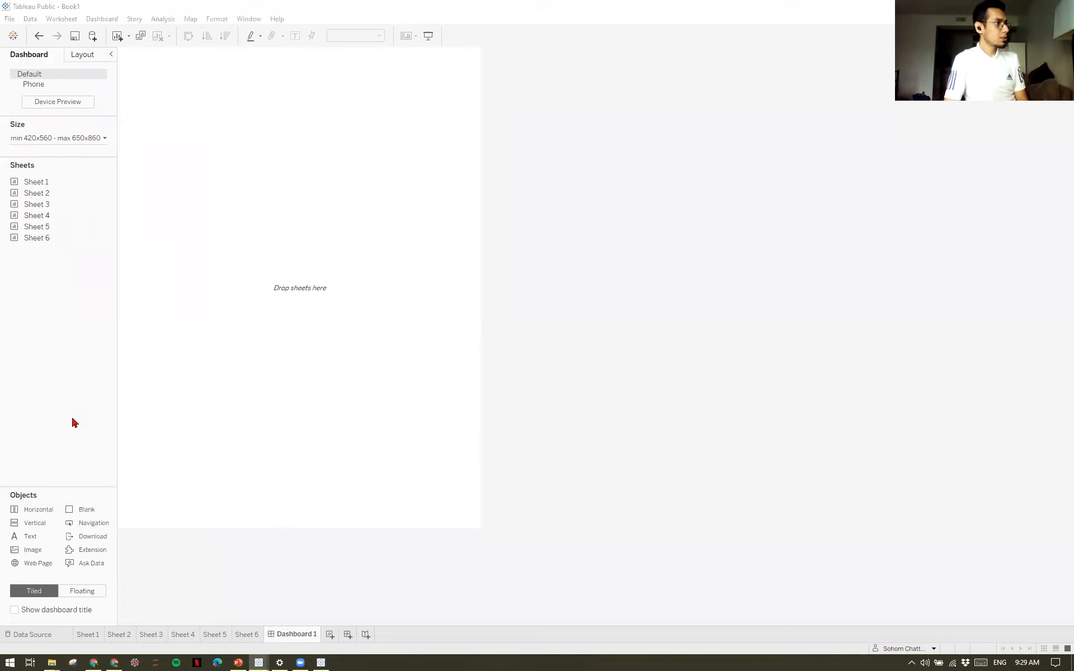
# Rename Sheet 6 as Category.
pyautogui.rightClick(243, 636)
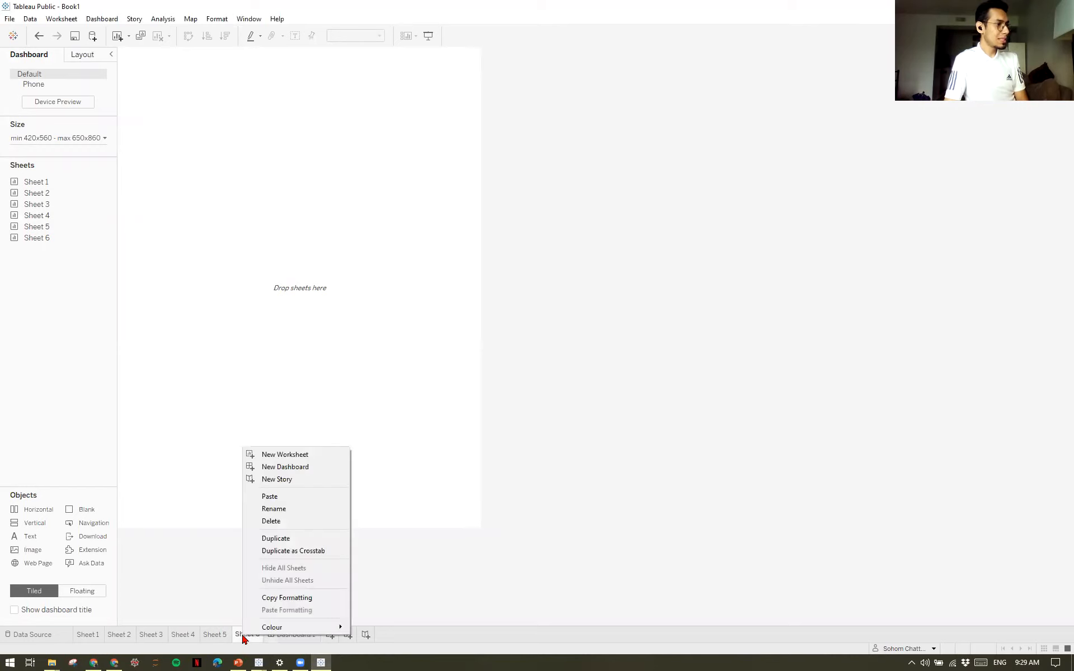
pyautogui.click(301, 510)
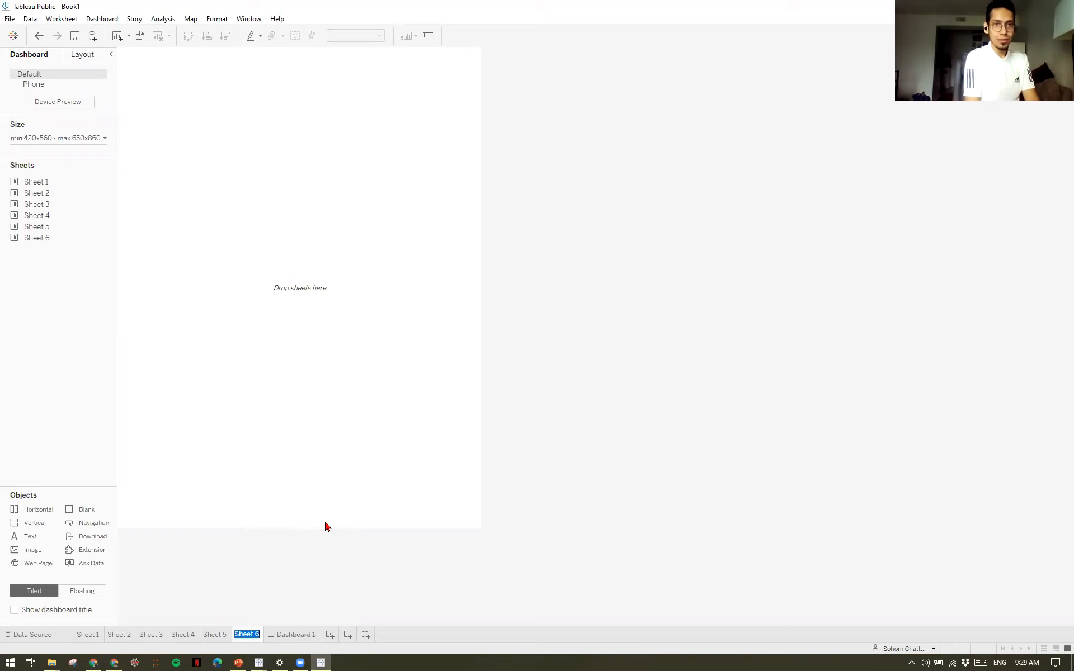
pyautogui.write('Category')
pyautogui.press('Return')
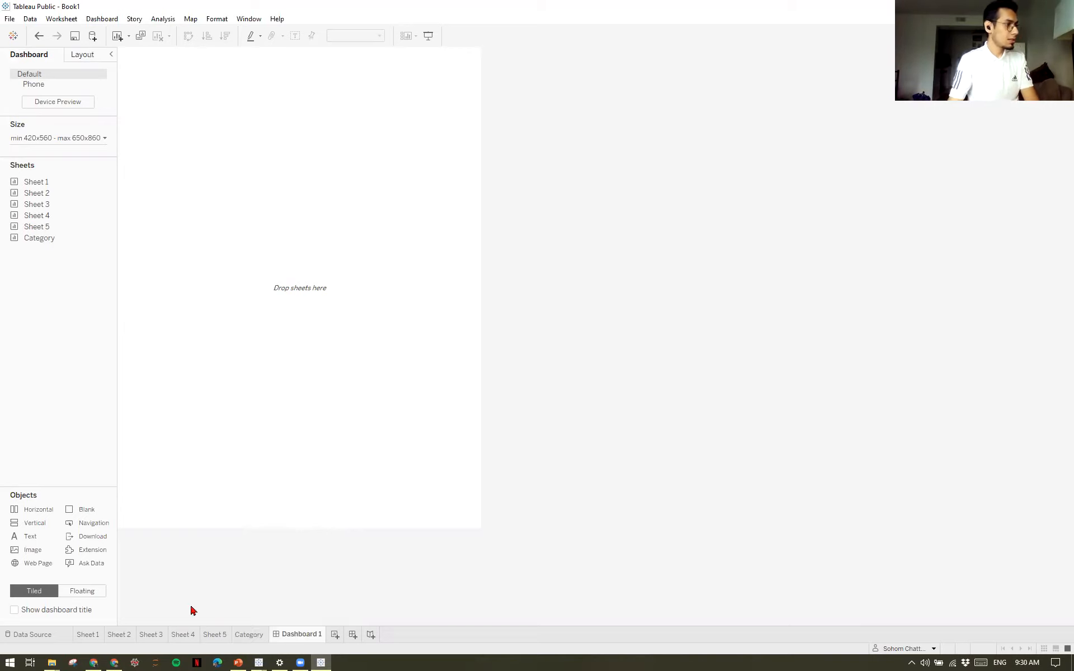
# Rename Sheet 3, the quarterly profit trend, as Time and return to the dashboard.
pyautogui.click(181, 634)
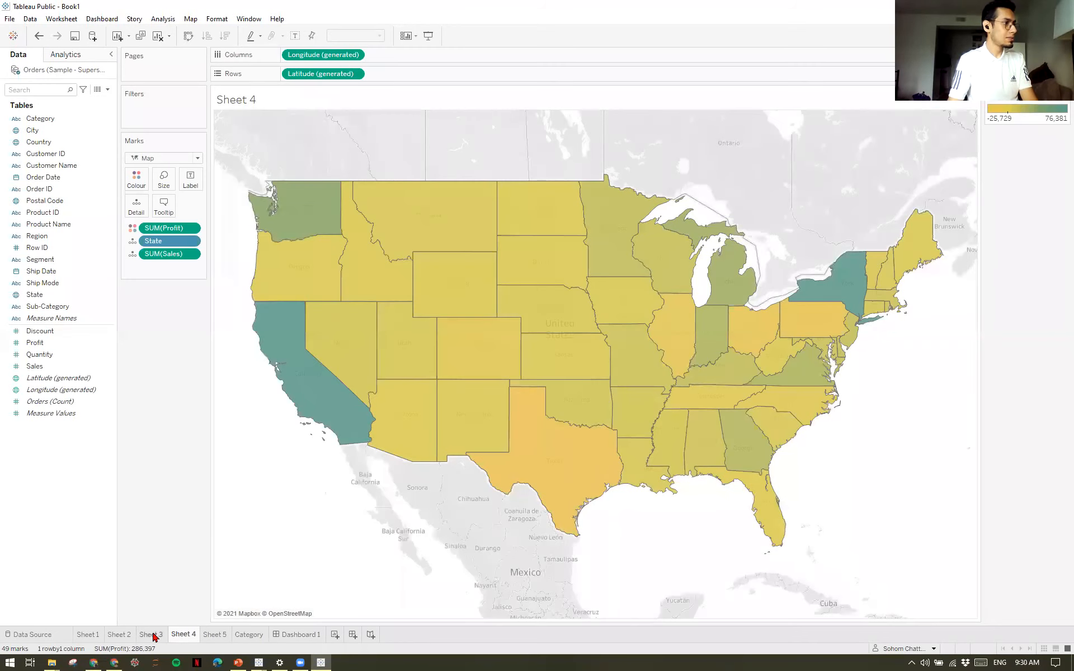
pyautogui.click(152, 634)
pyautogui.rightClick(152, 635)
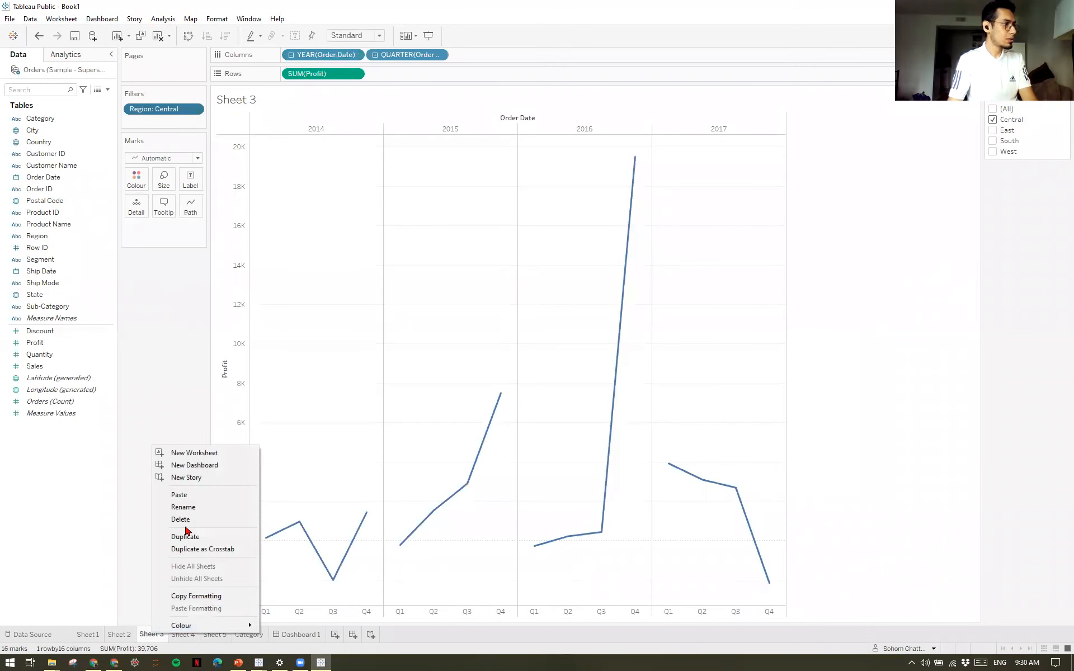
pyautogui.click(190, 510)
pyautogui.write('Time')
pyautogui.press('Return')
pyautogui.click(290, 637)
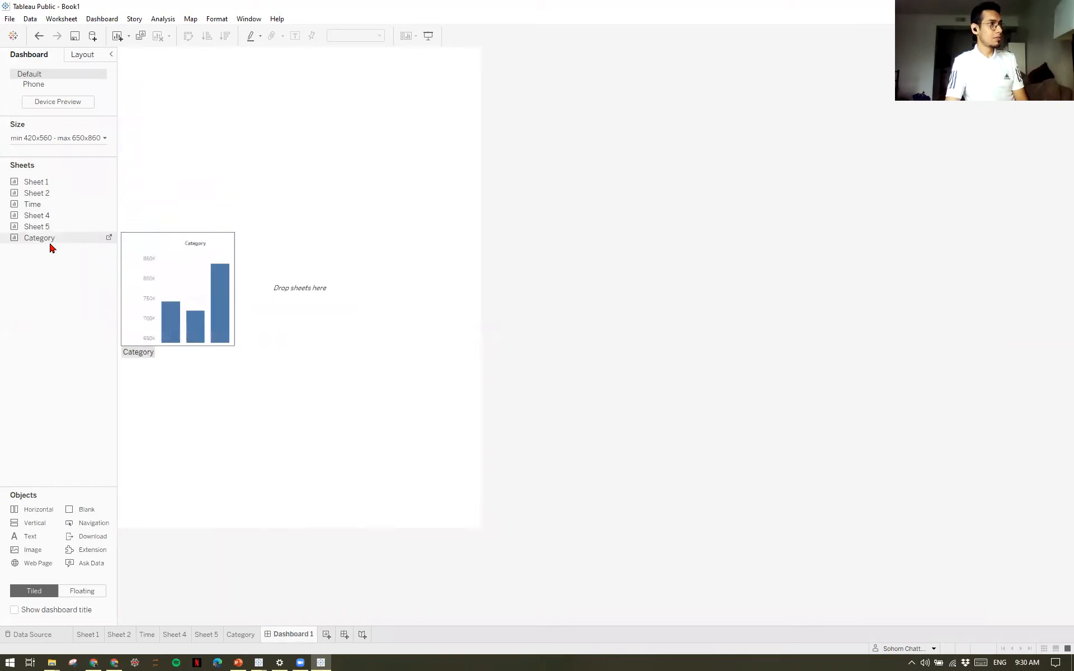
# Place the Category chart on the dashboard with the Time chart above it, and check the Region filter against the Time worksheet.
pyautogui.moveTo(50, 241); pyautogui.dragTo(262, 235)
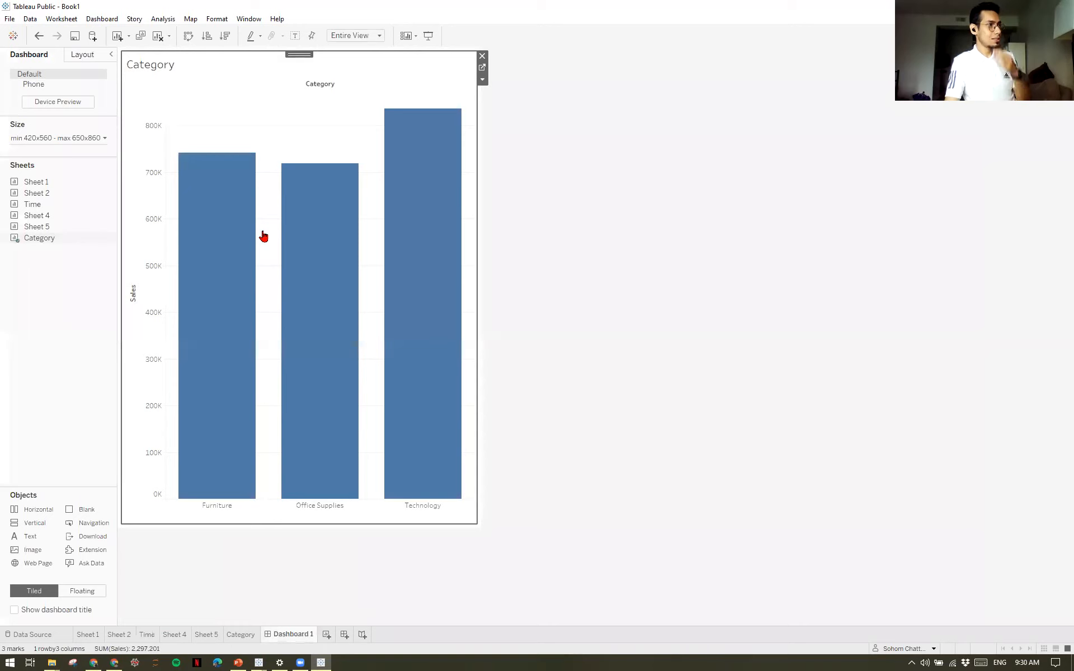
pyautogui.moveTo(50, 208); pyautogui.dragTo(338, 168)
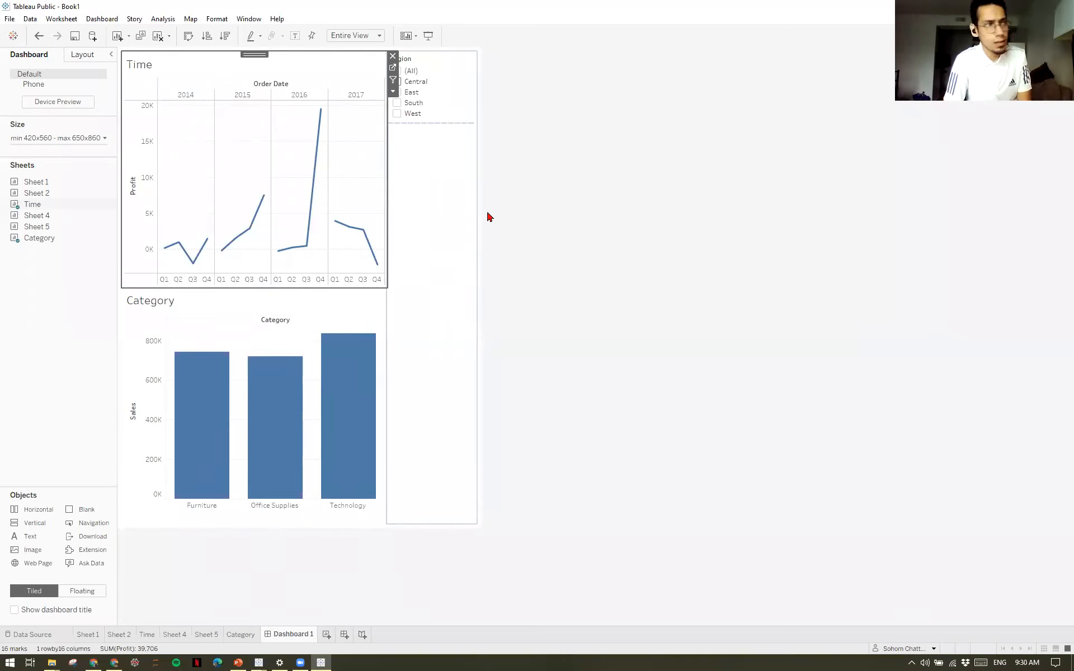
pyautogui.click(459, 236)
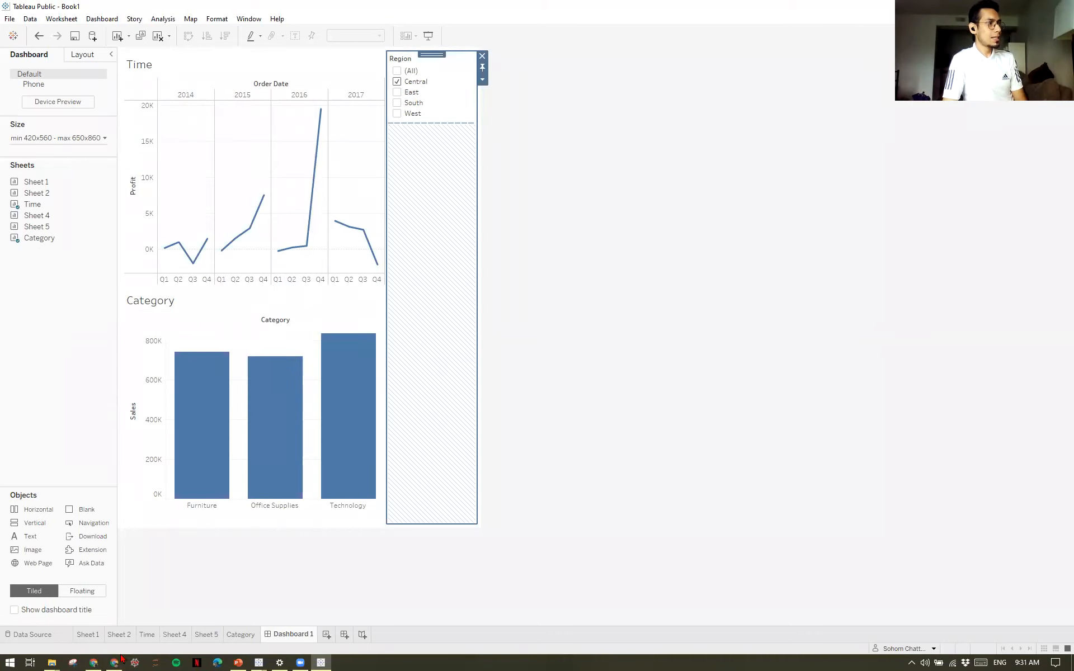
pyautogui.click(147, 635)
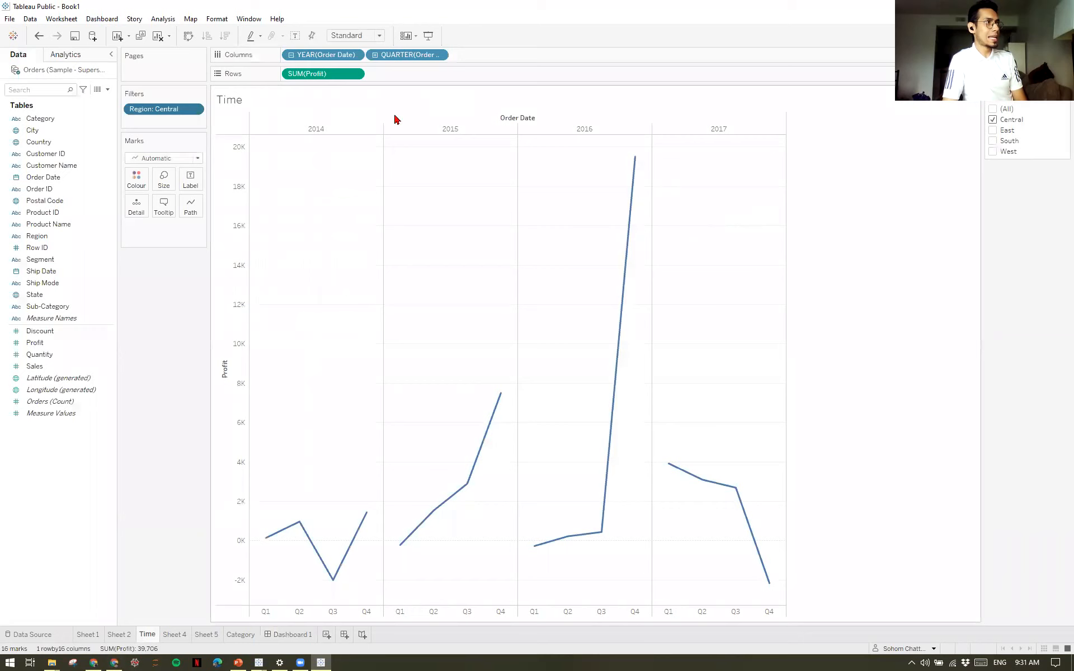
pyautogui.click(302, 634)
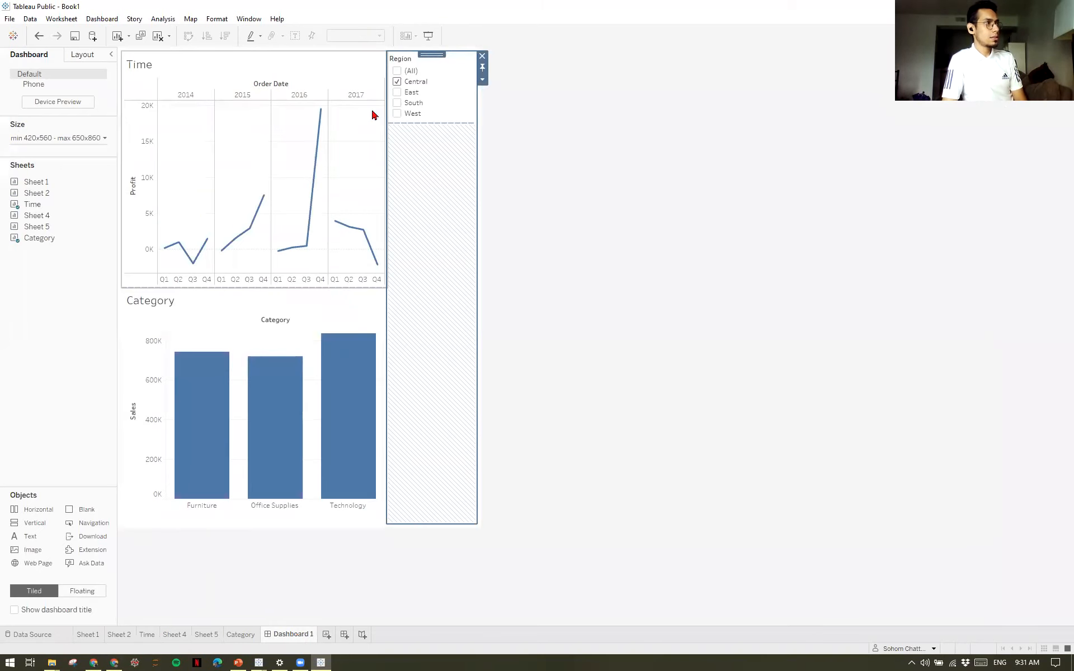
# Try different regions in the dashboard's Region filter and leave only South selected.
pyautogui.click(397, 83)
pyautogui.click(396, 93)
pyautogui.click(400, 115)
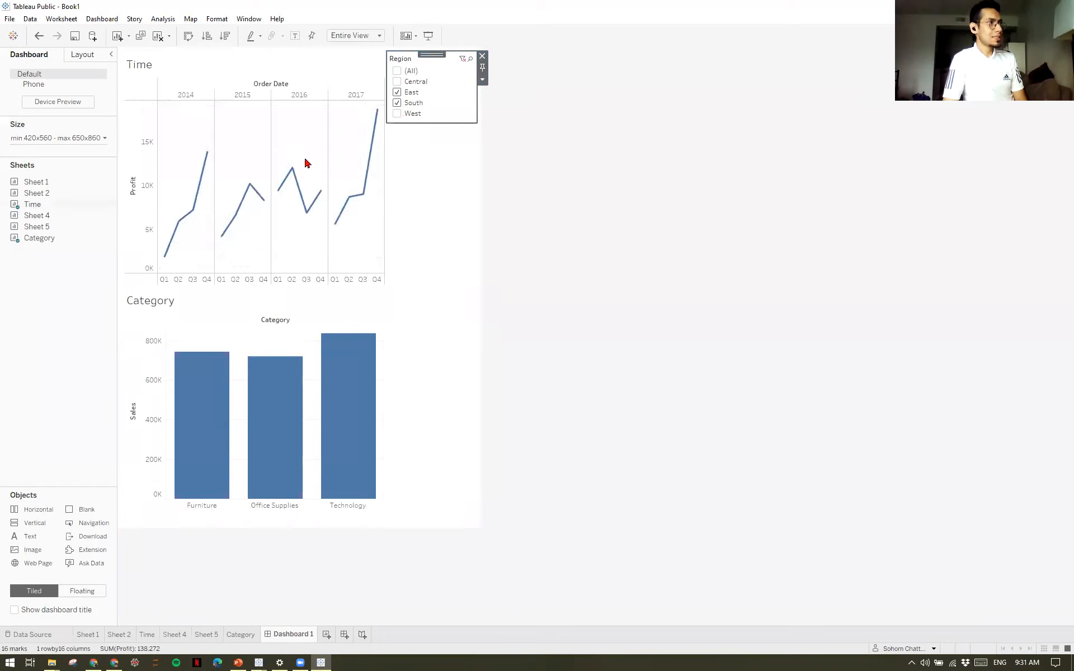
pyautogui.click(396, 102)
pyautogui.click(400, 115)
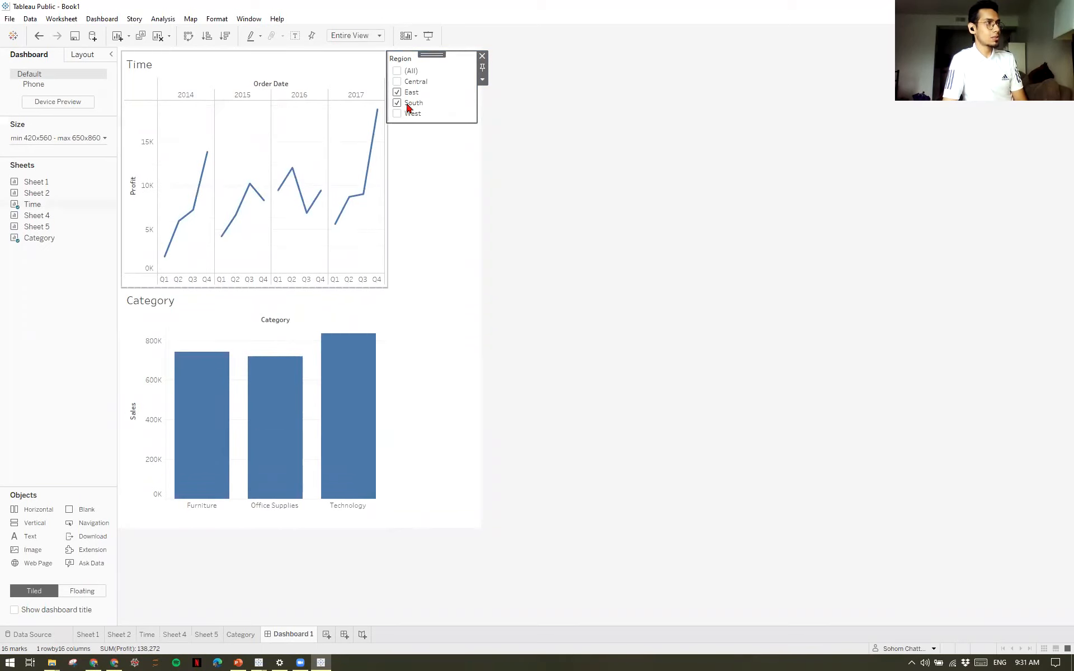
pyautogui.click(398, 97)
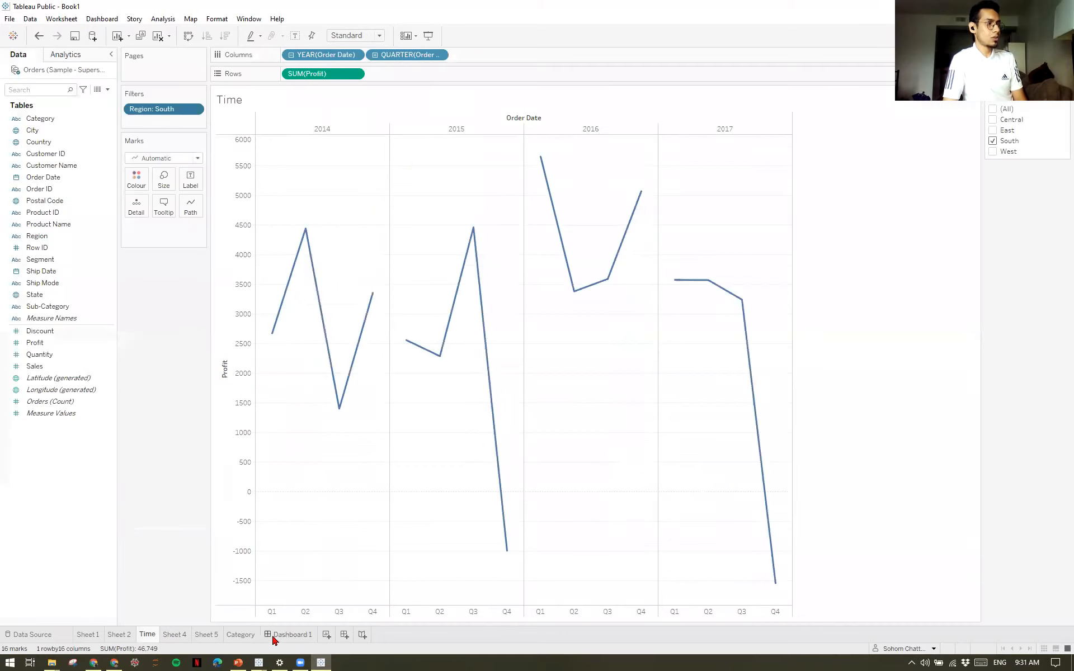
pyautogui.click(273, 636)
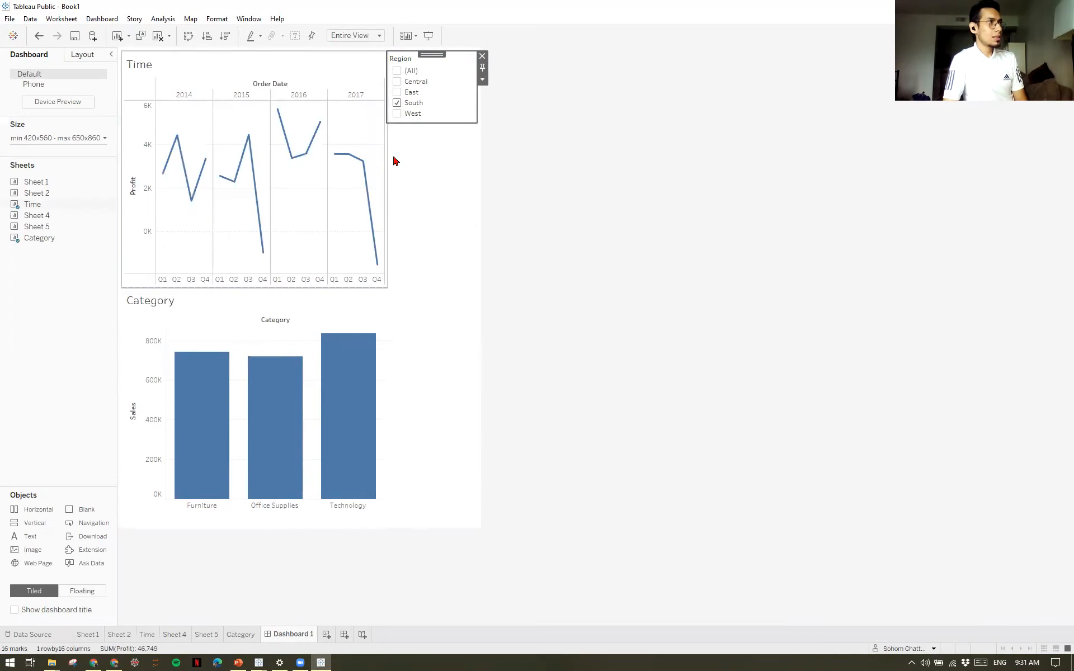
# Apply the Region filter to all worksheets using this data source and change its selection to West only.
pyautogui.click(480, 82)
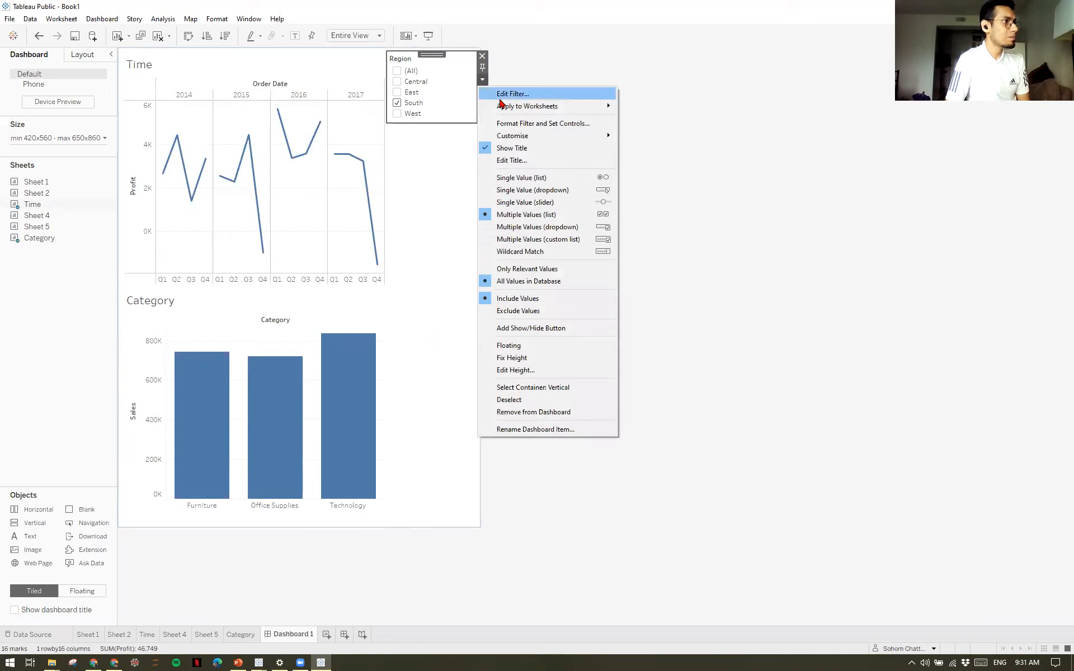
pyautogui.moveTo(505, 110)
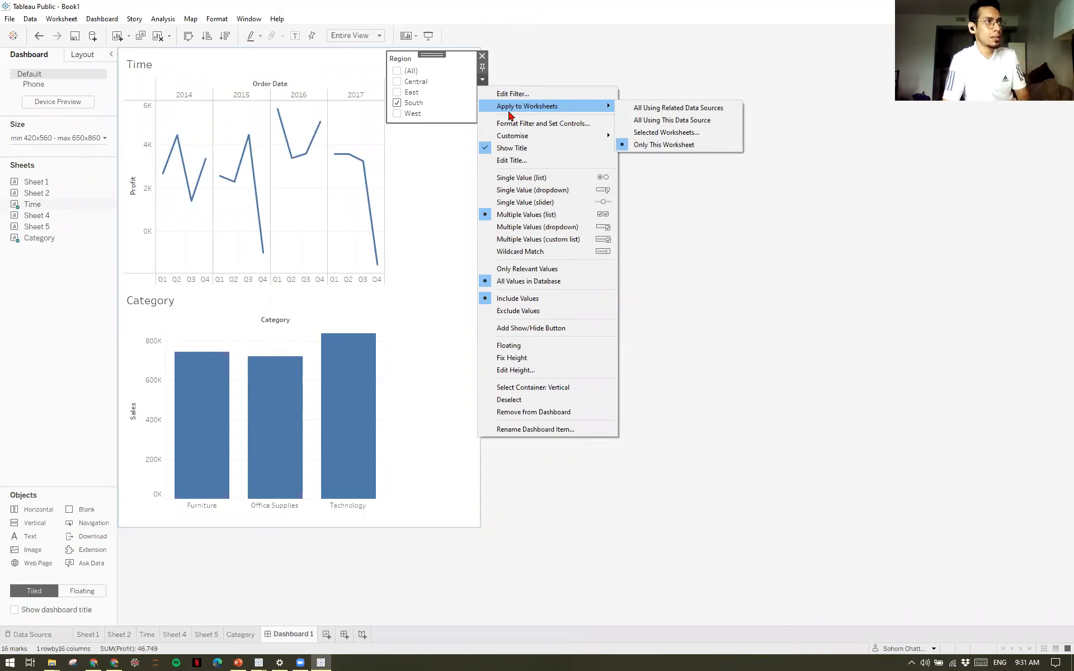
pyautogui.click(672, 120)
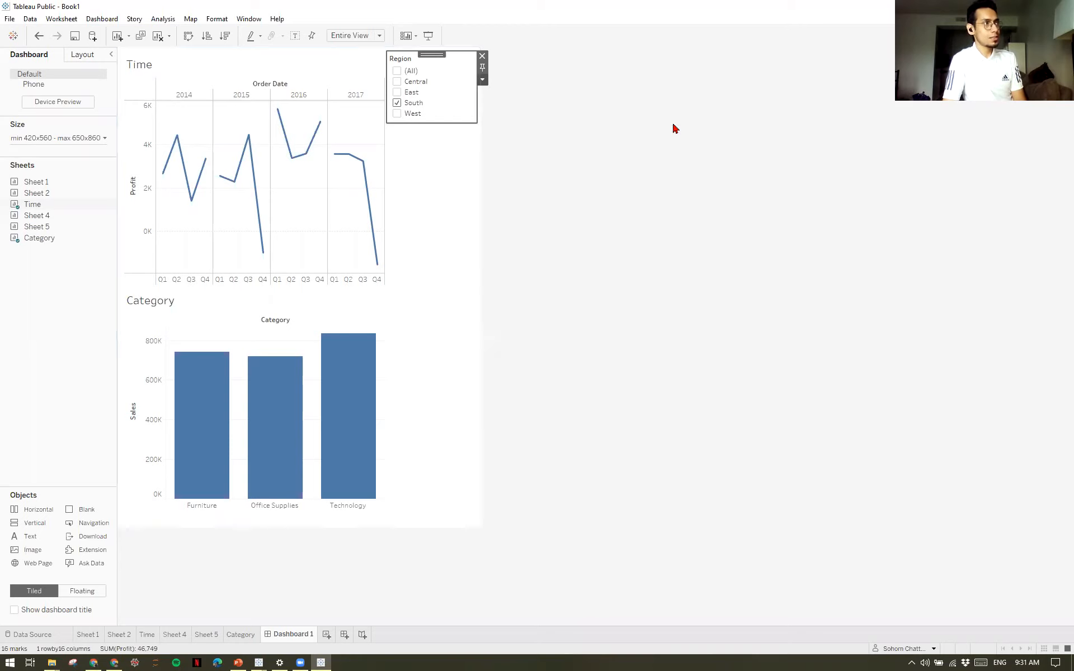
pyautogui.click(397, 114)
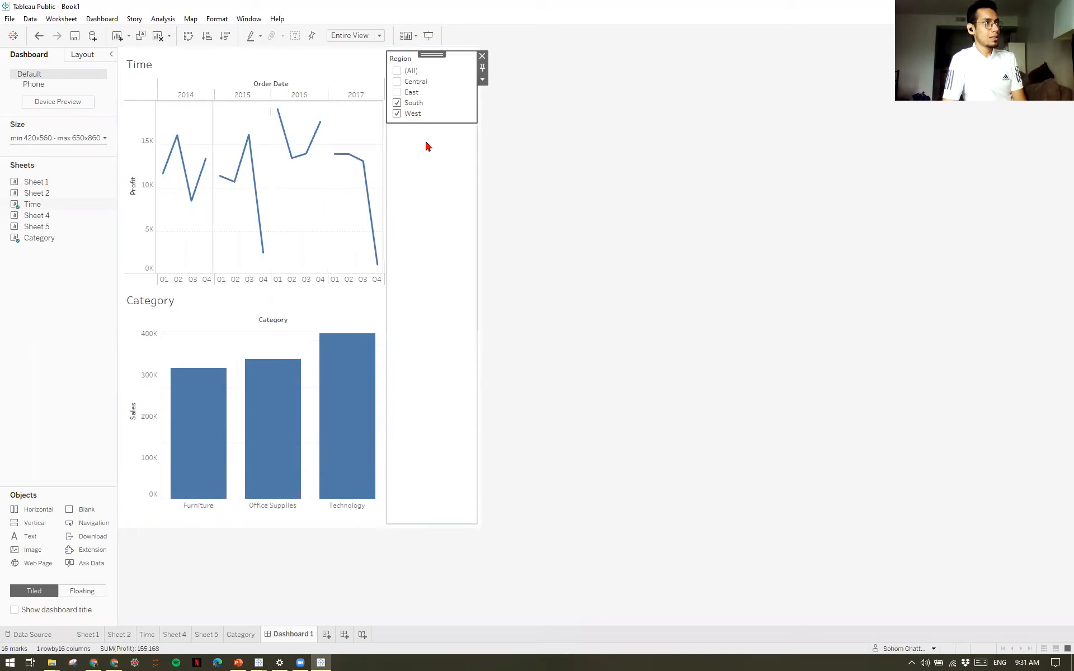
pyautogui.click(397, 103)
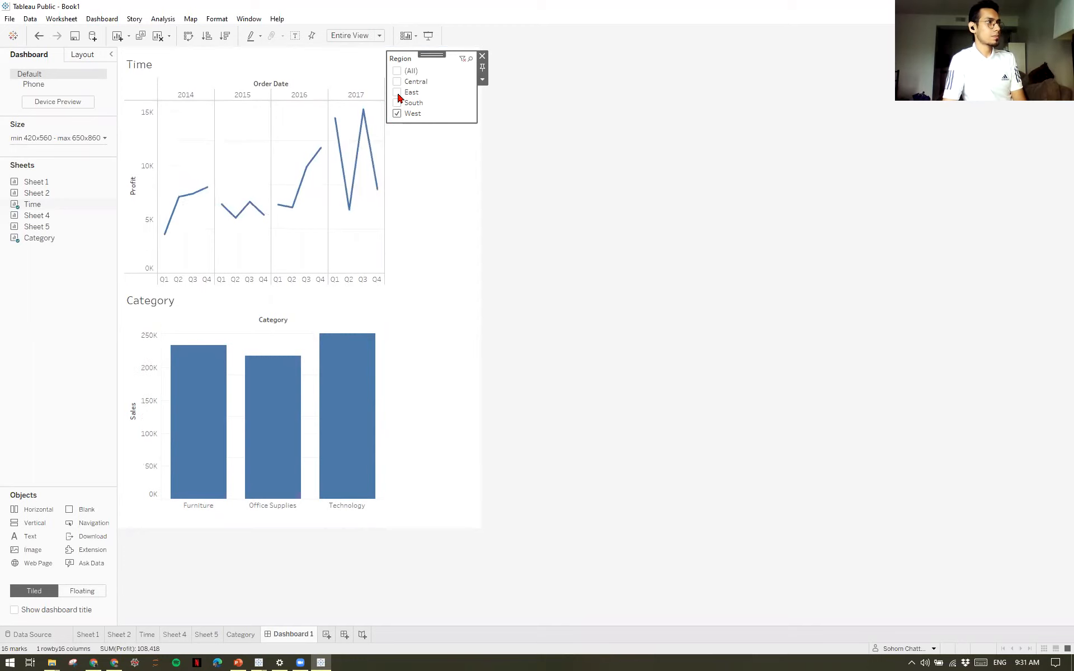
# Add East and Central to the Region filter selection and set the Time chart to act as a filter on the dashboard.
pyautogui.click(397, 93)
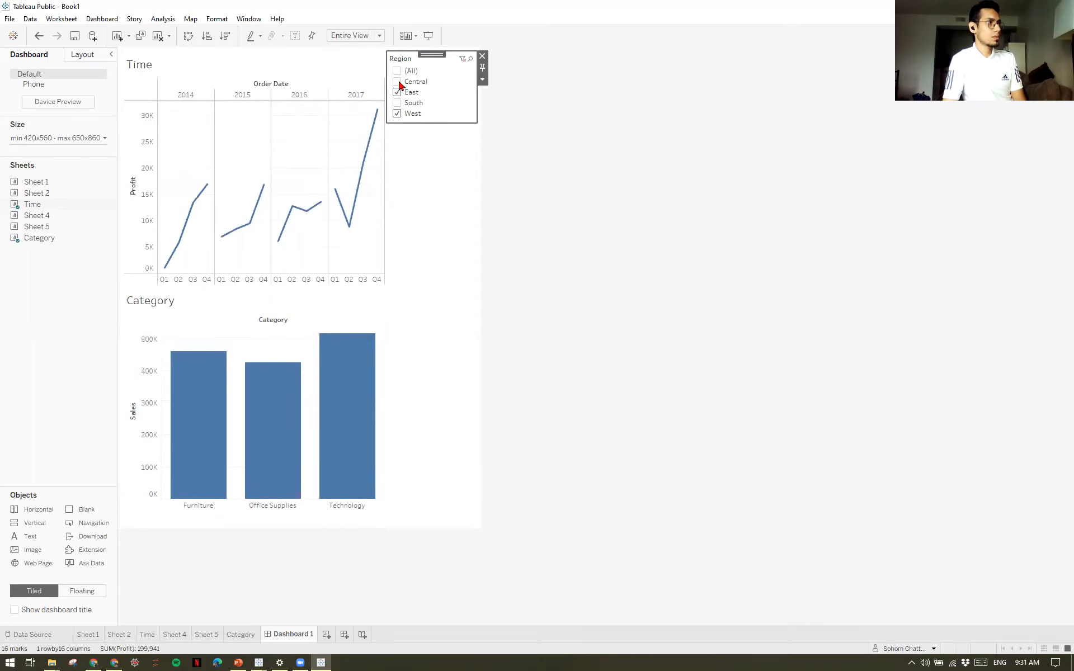
pyautogui.click(398, 82)
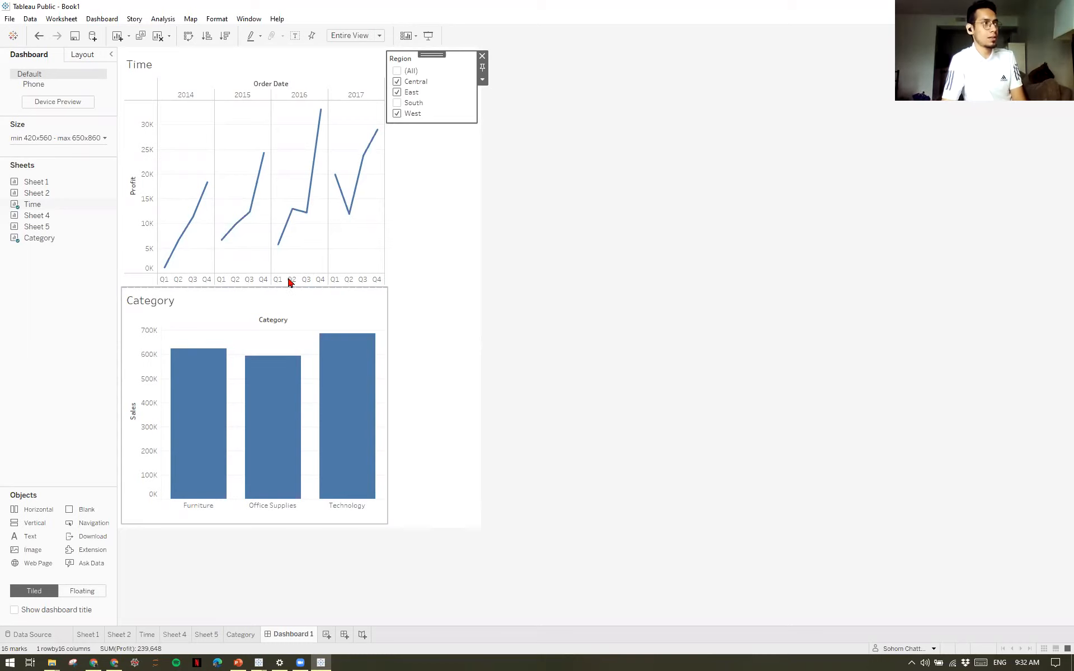
pyautogui.click(372, 225)
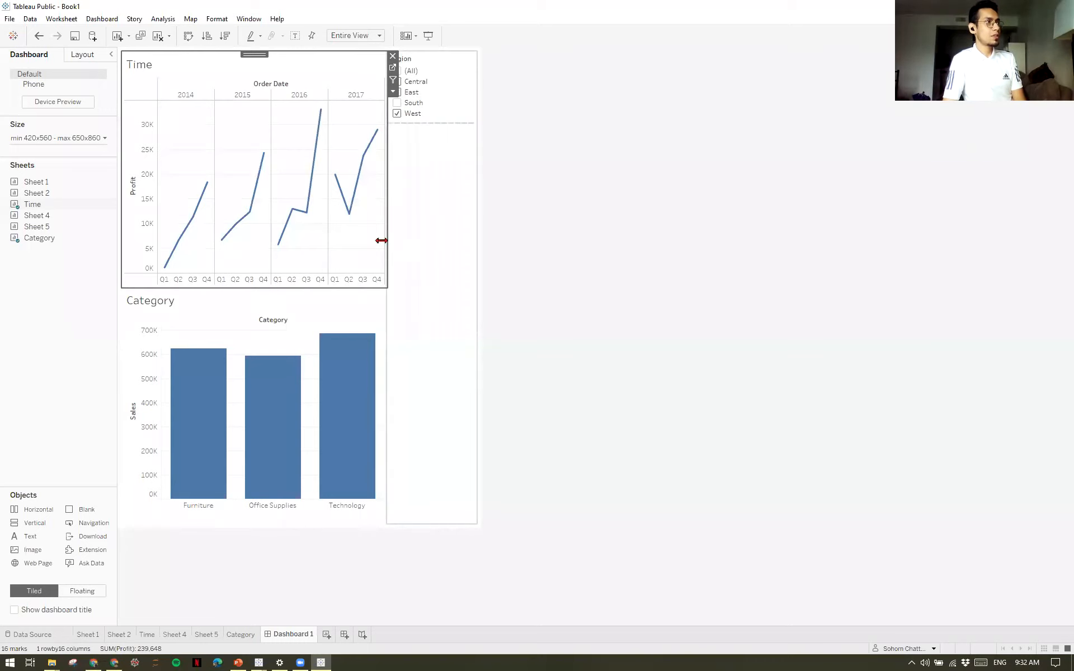
pyautogui.click(393, 81)
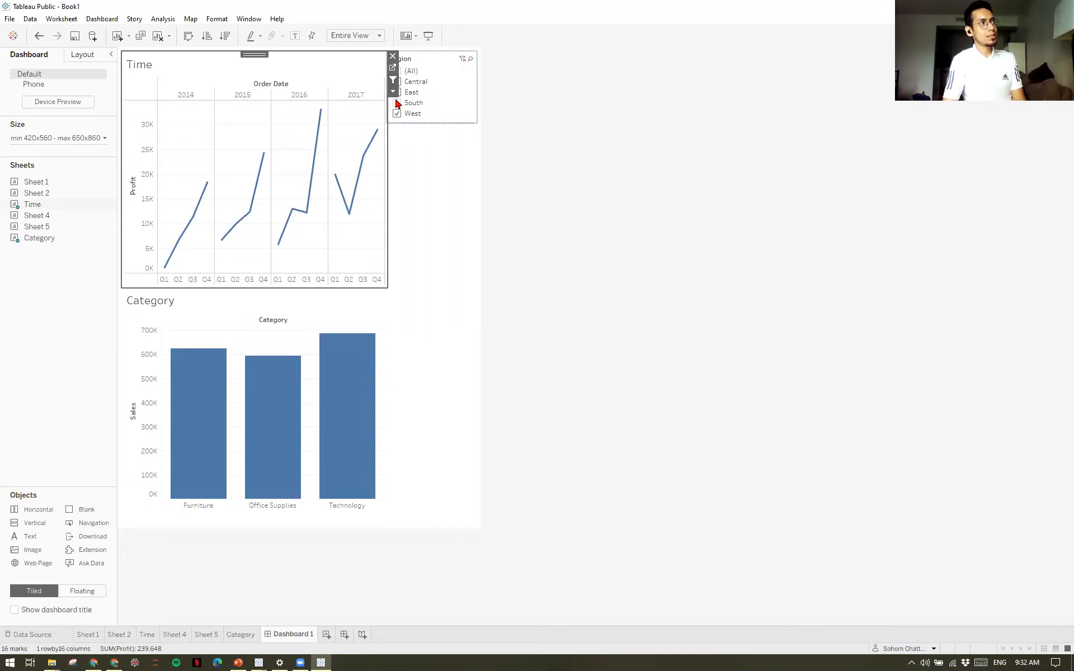
pyautogui.click(524, 232)
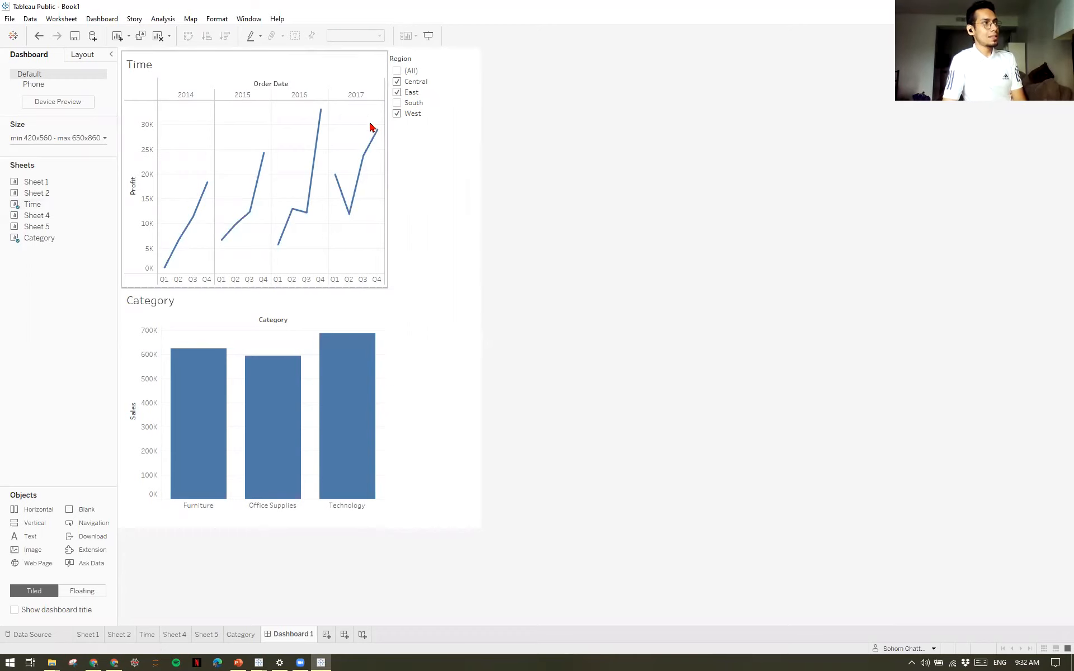
# Filter the Category chart by selecting the 2017 Q4 point and then the 2016 Q3 point in the Time chart.
pyautogui.moveTo(377, 132)
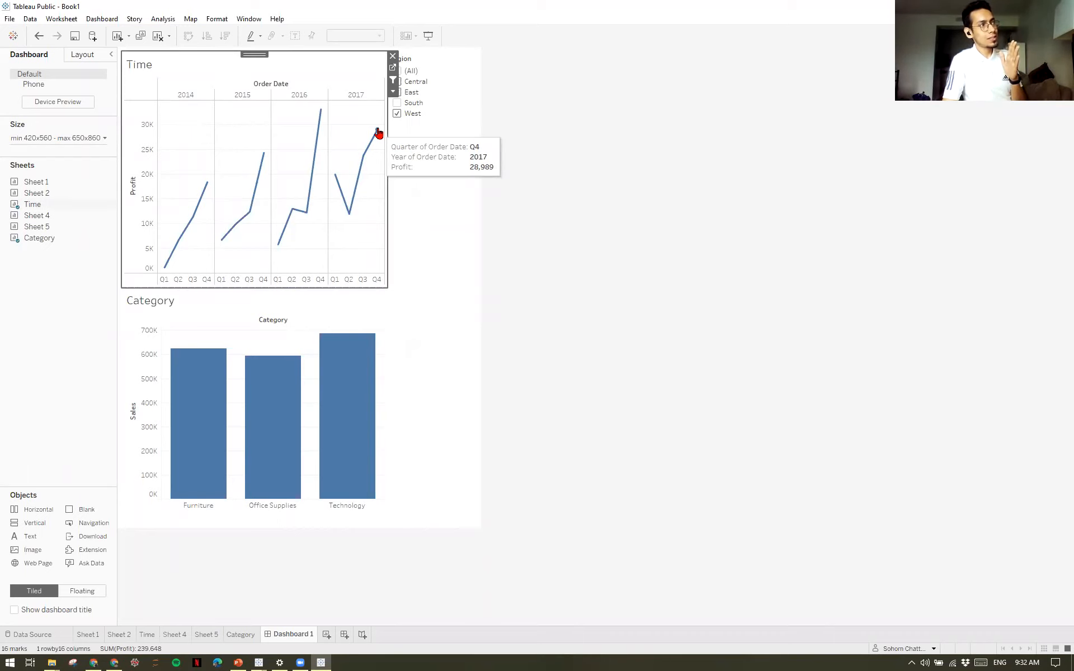
pyautogui.click(378, 130)
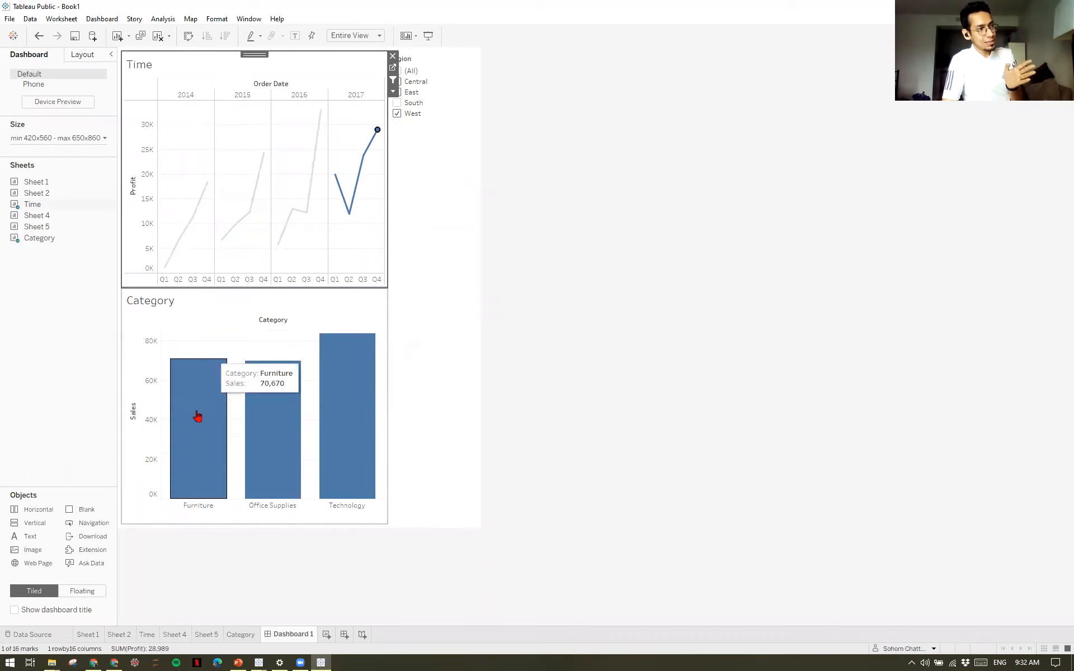
pyautogui.moveTo(379, 141)
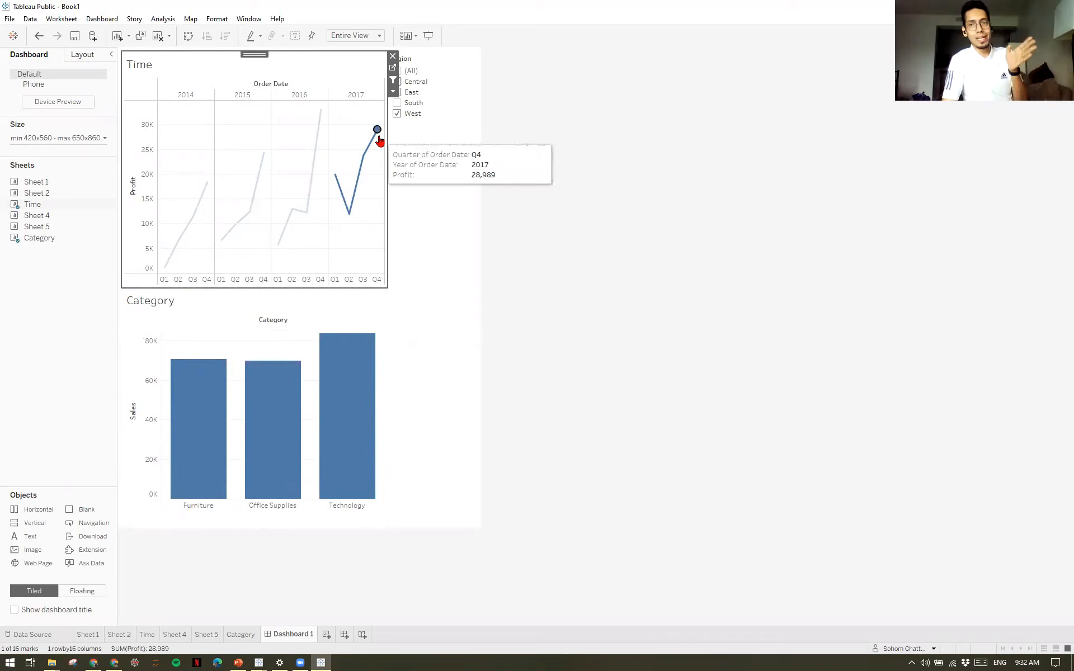
pyautogui.moveTo(204, 412)
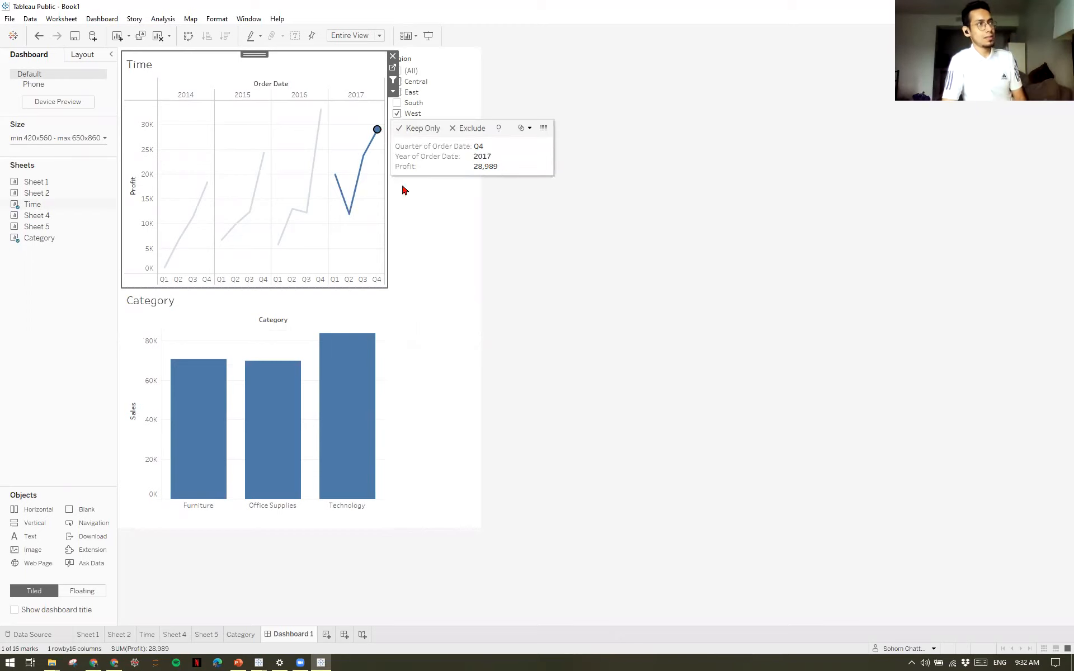
pyautogui.click(305, 217)
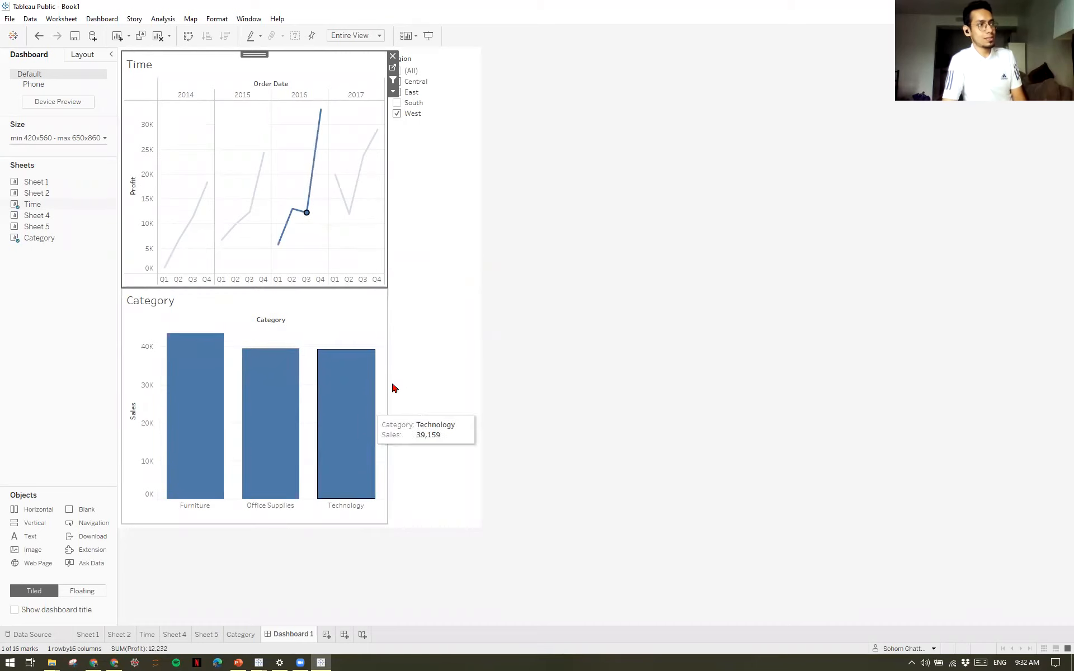
# Set the Category chart to act as a filter too, and try it with the Technology and then the Office Supplies bar.
pyautogui.click(377, 315)
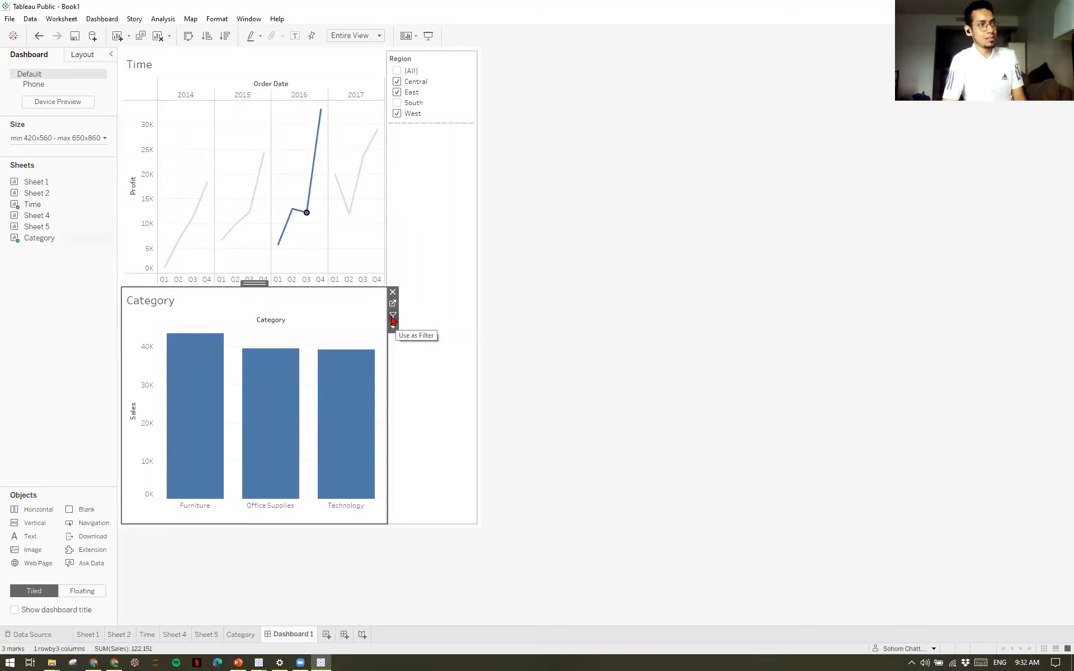
pyautogui.click(554, 430)
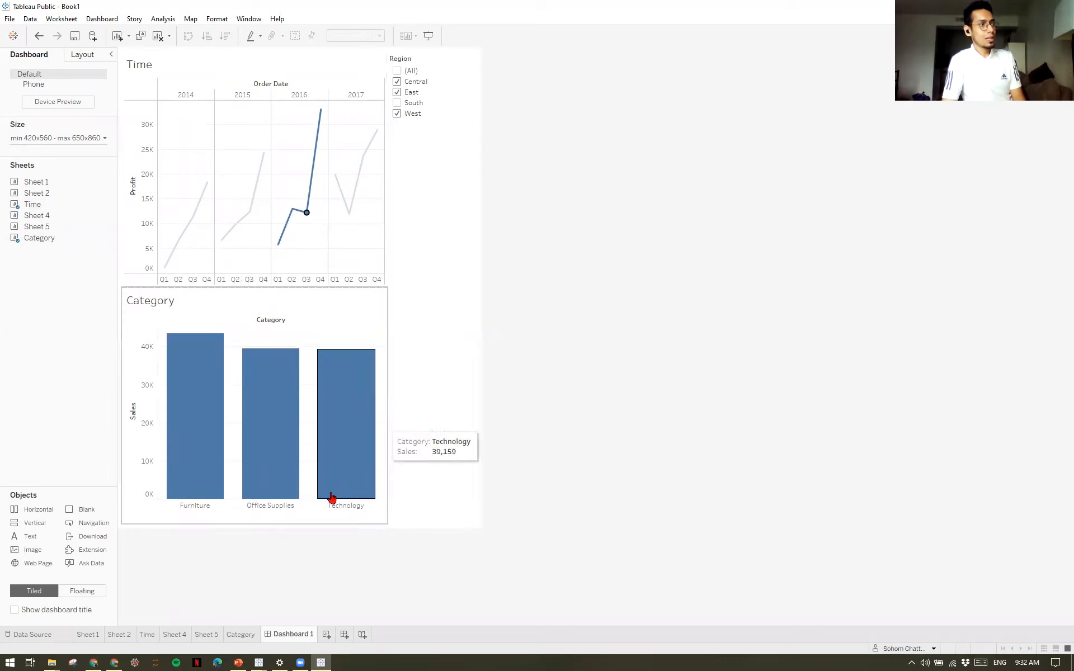
pyautogui.click(349, 463)
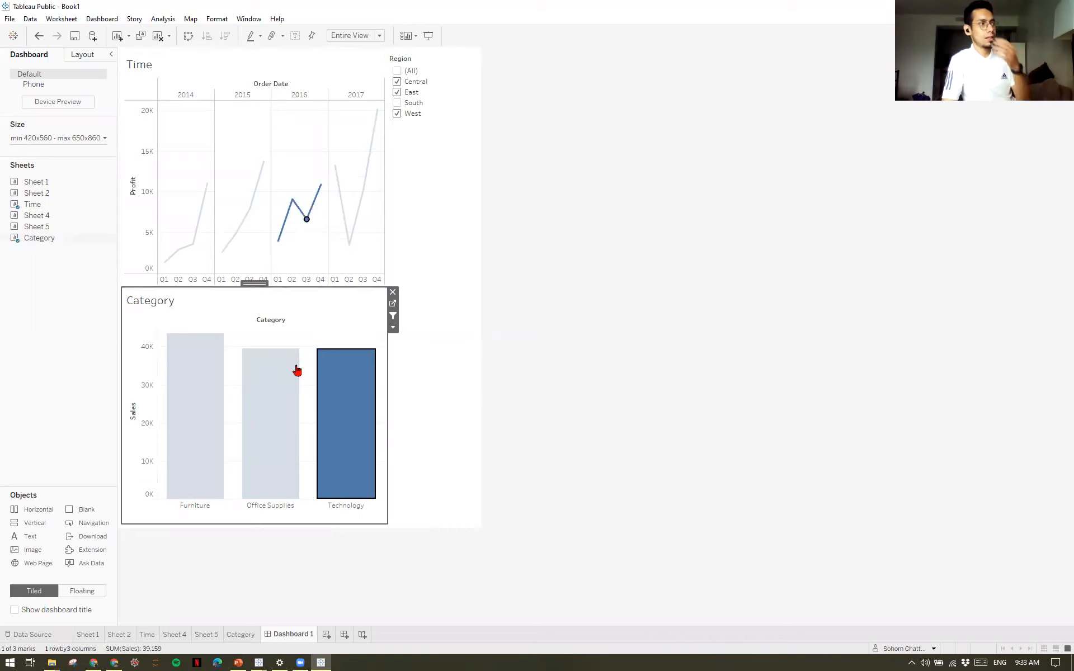
pyautogui.click(278, 410)
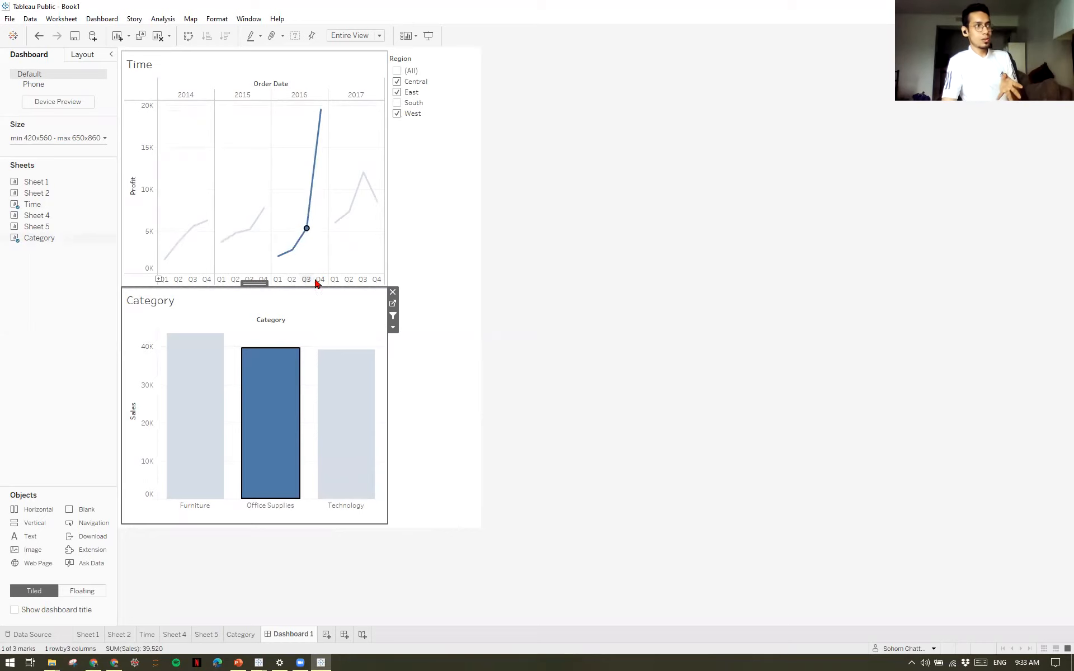
pyautogui.moveTo(322, 109)
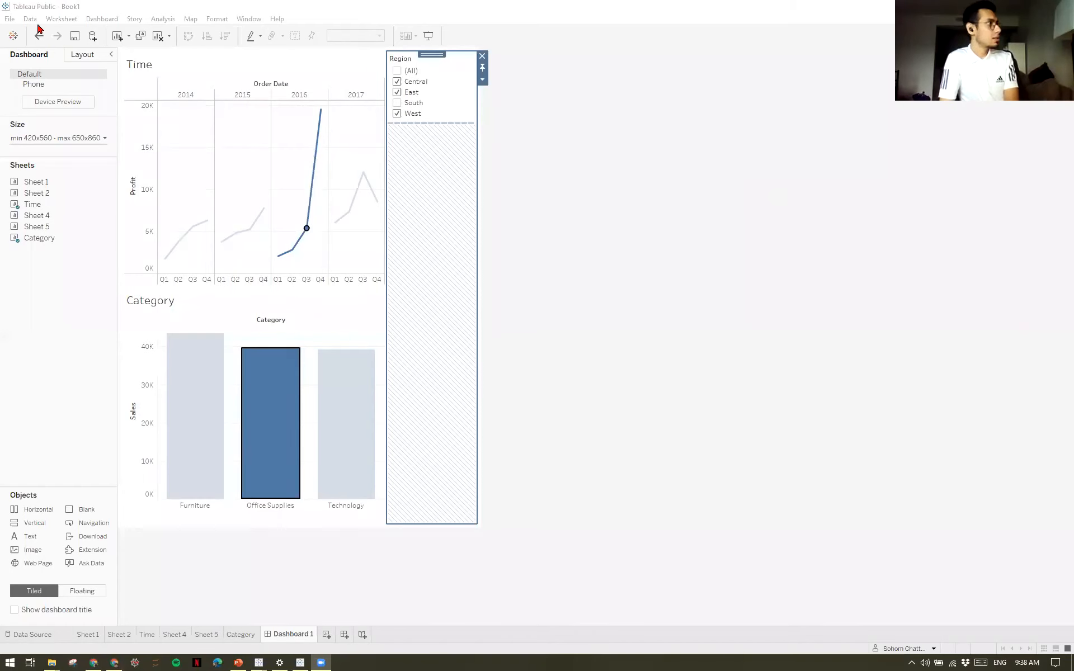
# Publish the workbook to Tableau Public under the title Demo.
pyautogui.click(11, 22)
pyautogui.click(11, 21)
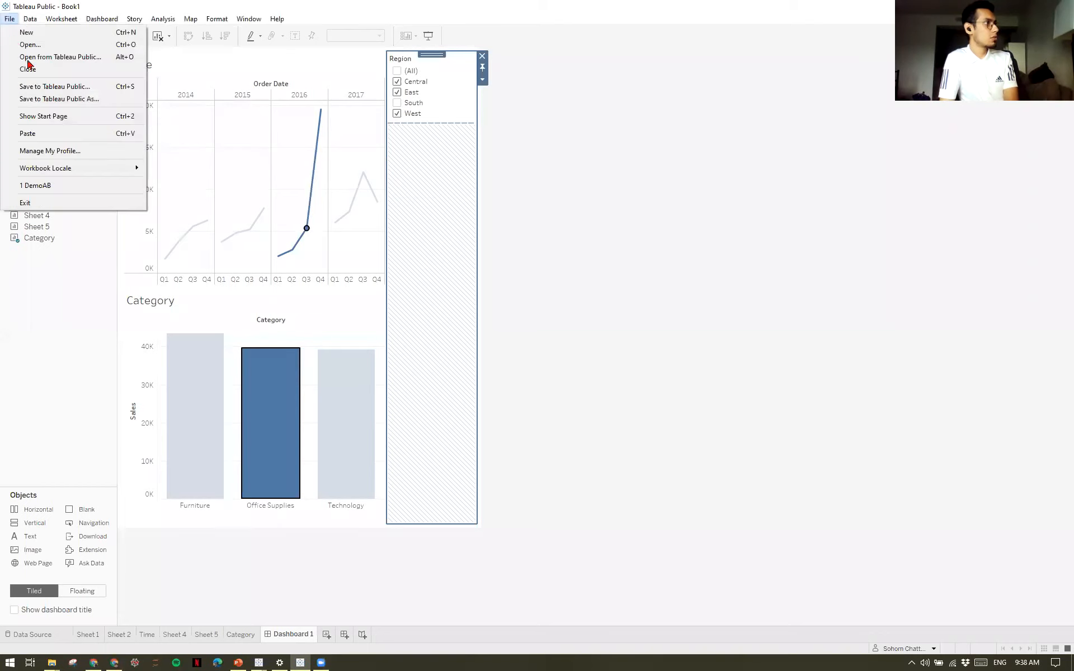
pyautogui.click(96, 104)
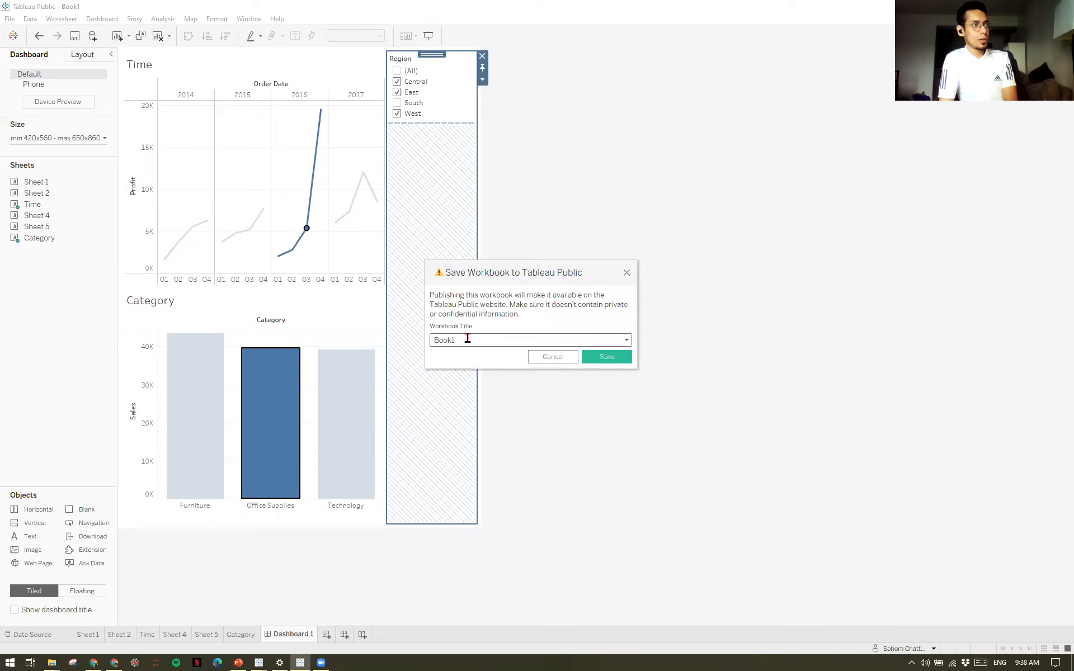
pyautogui.click(431, 339)
pyautogui.hotkey('ctrl', 'a')
pyautogui.write('Dem')
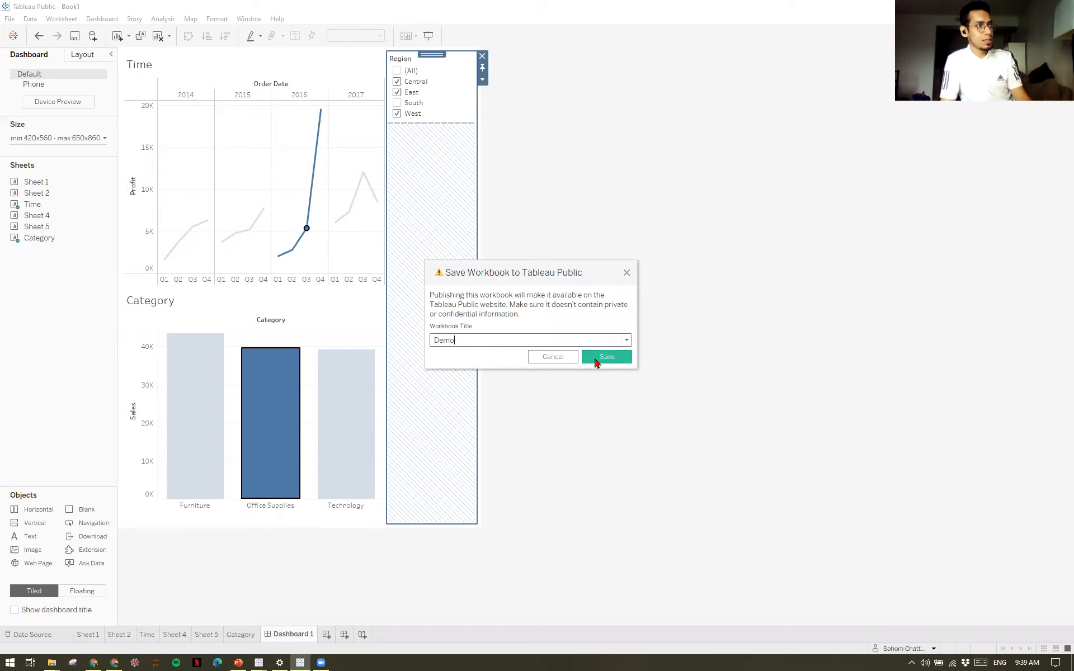
pyautogui.click(615, 358)
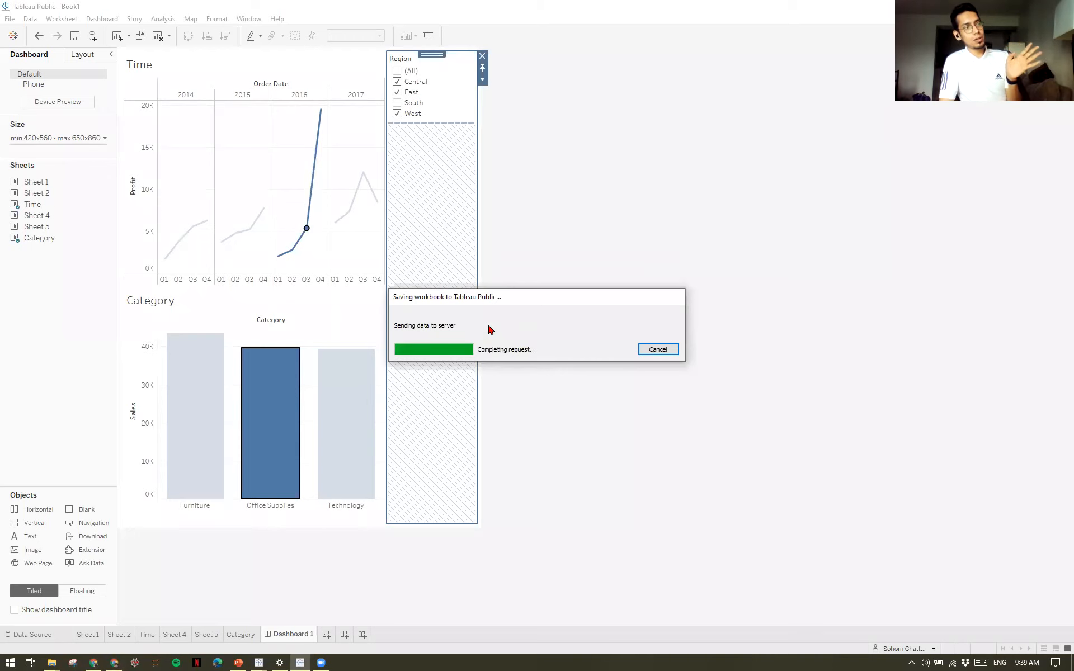
# Switch to the Chrome browser, close the WhatsApp, Zoom and duplicate profile pages, and view the published Demo workbook on the Tableau Public profile.
pyautogui.click(112, 661)
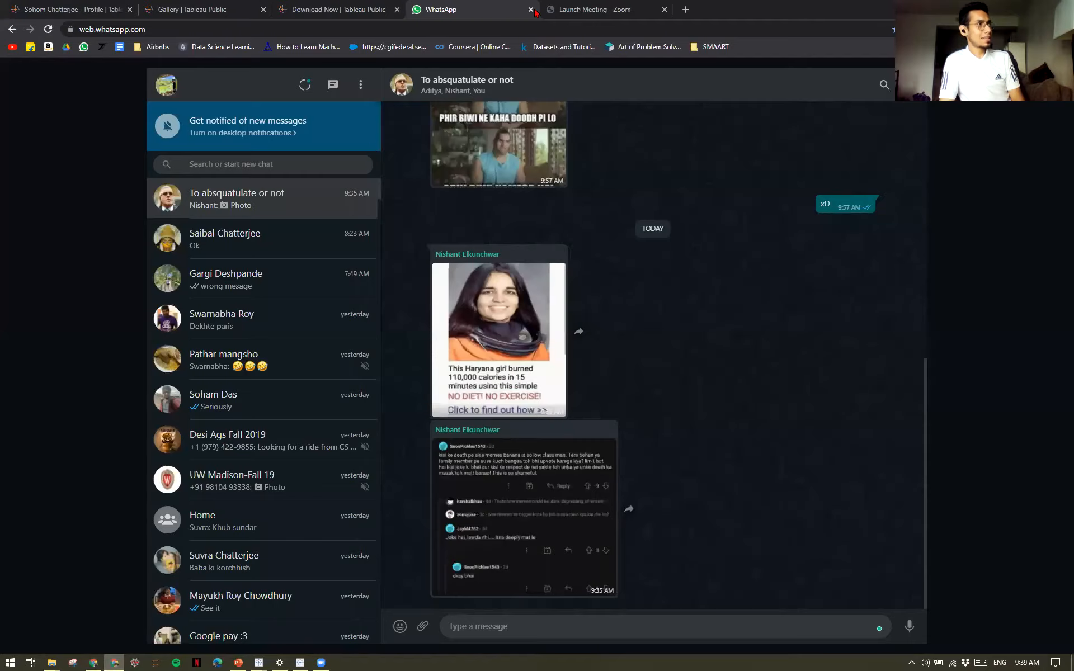
pyautogui.click(531, 9)
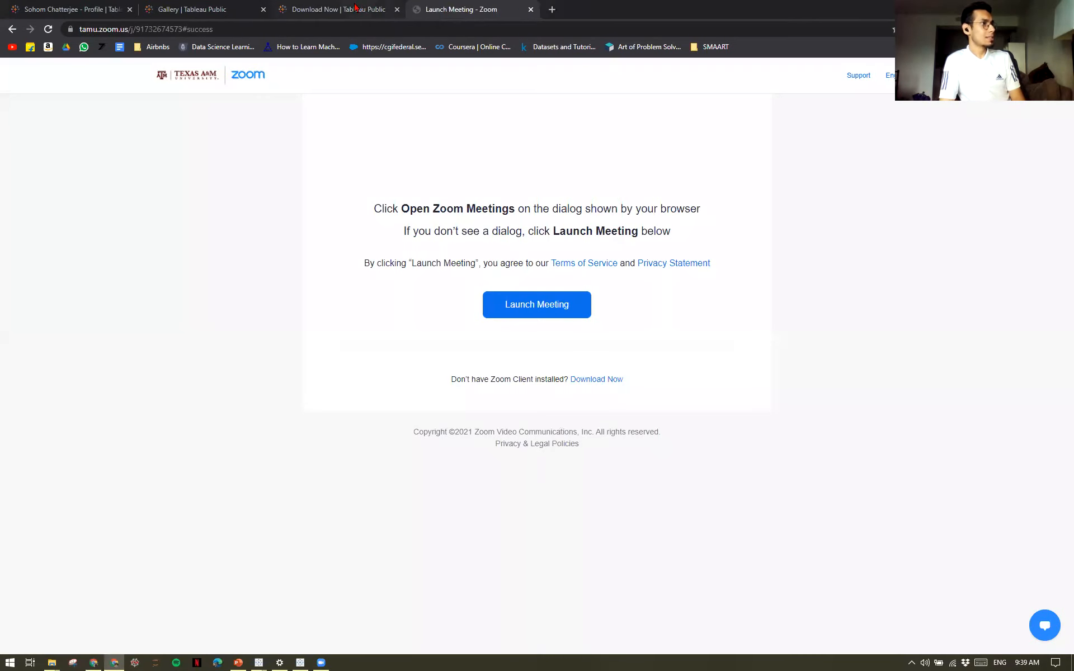
pyautogui.click(356, 6)
pyautogui.click(282, 7)
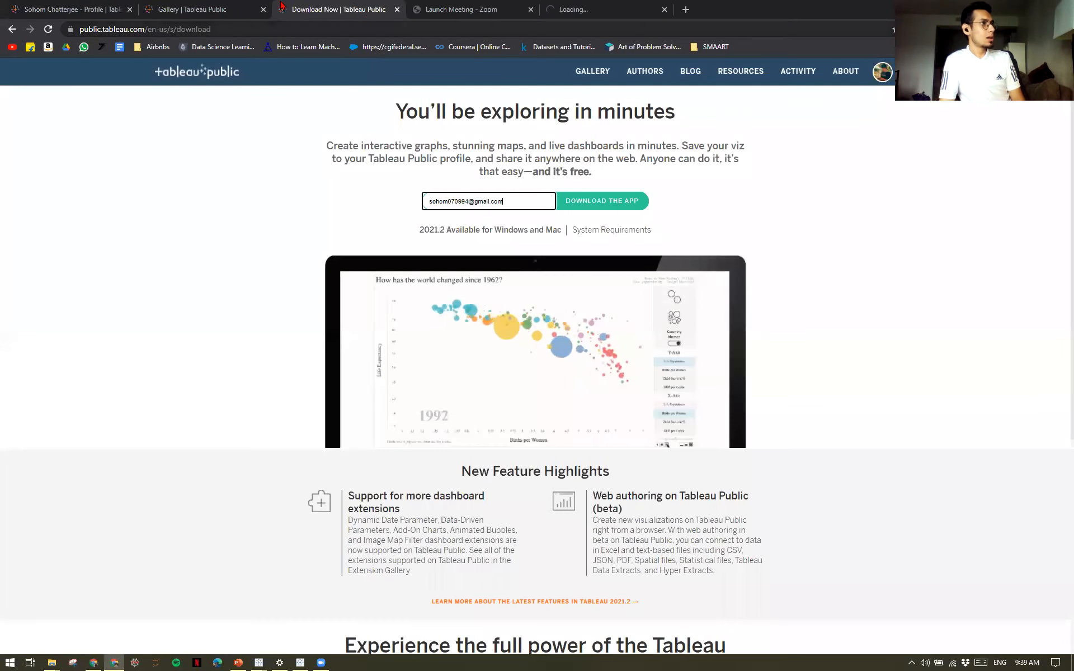
pyautogui.click(217, 5)
pyautogui.click(34, 5)
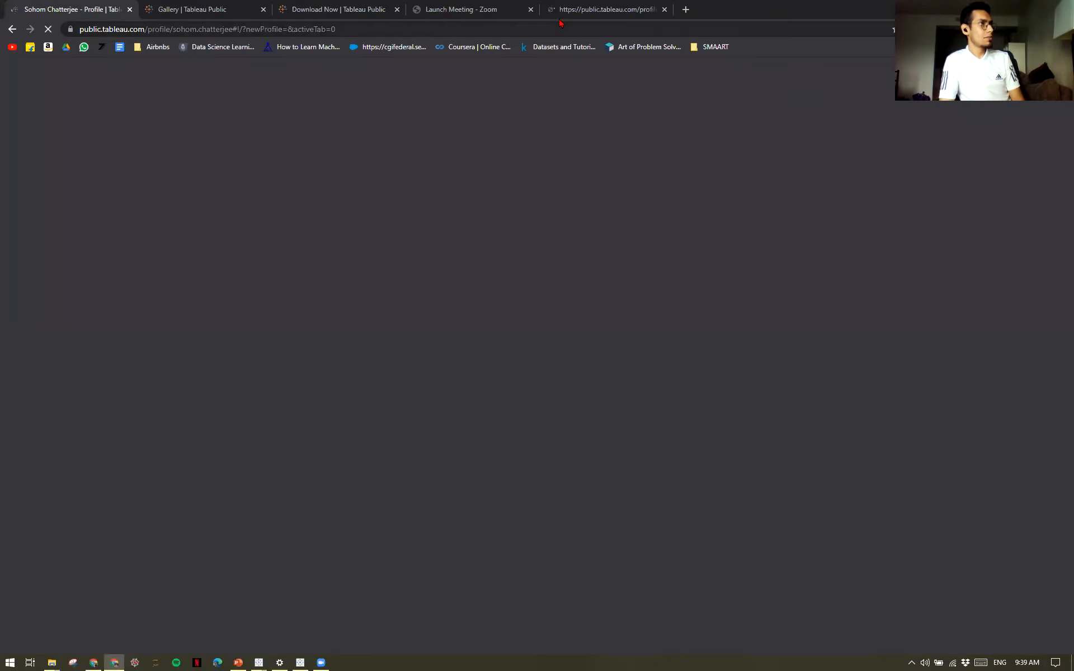
pyautogui.click(531, 10)
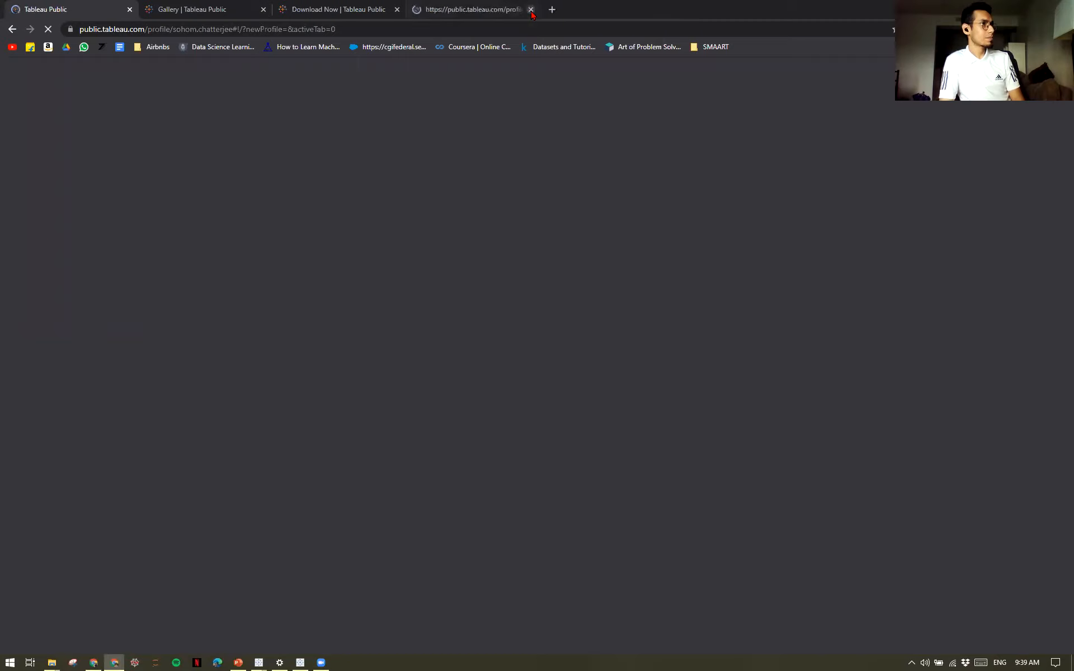
pyautogui.click(531, 10)
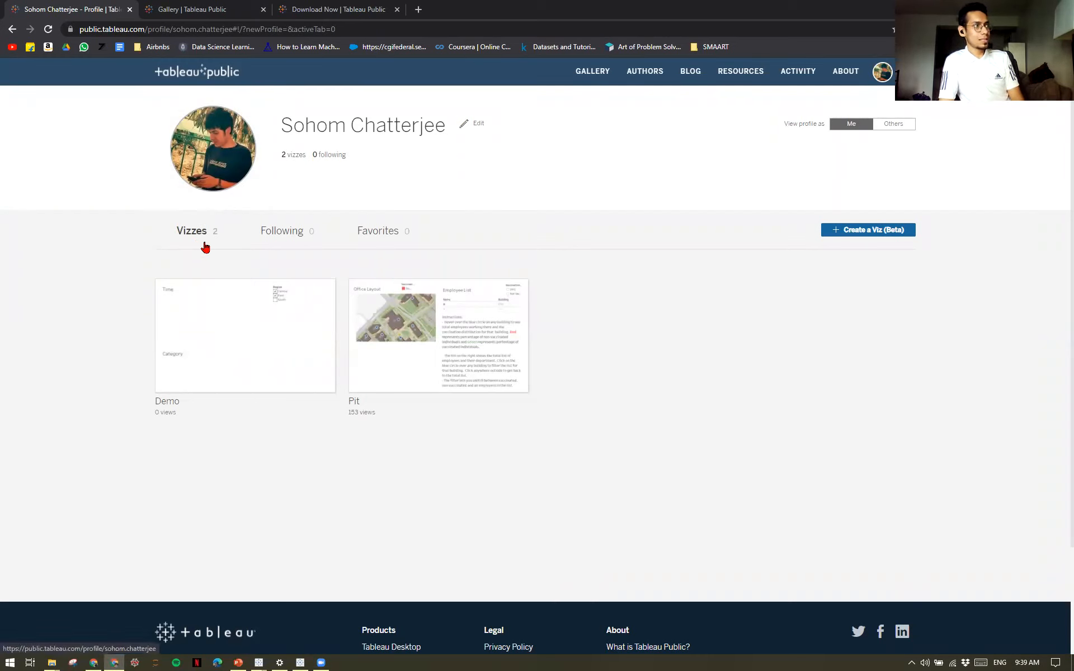
pyautogui.moveTo(246, 351)
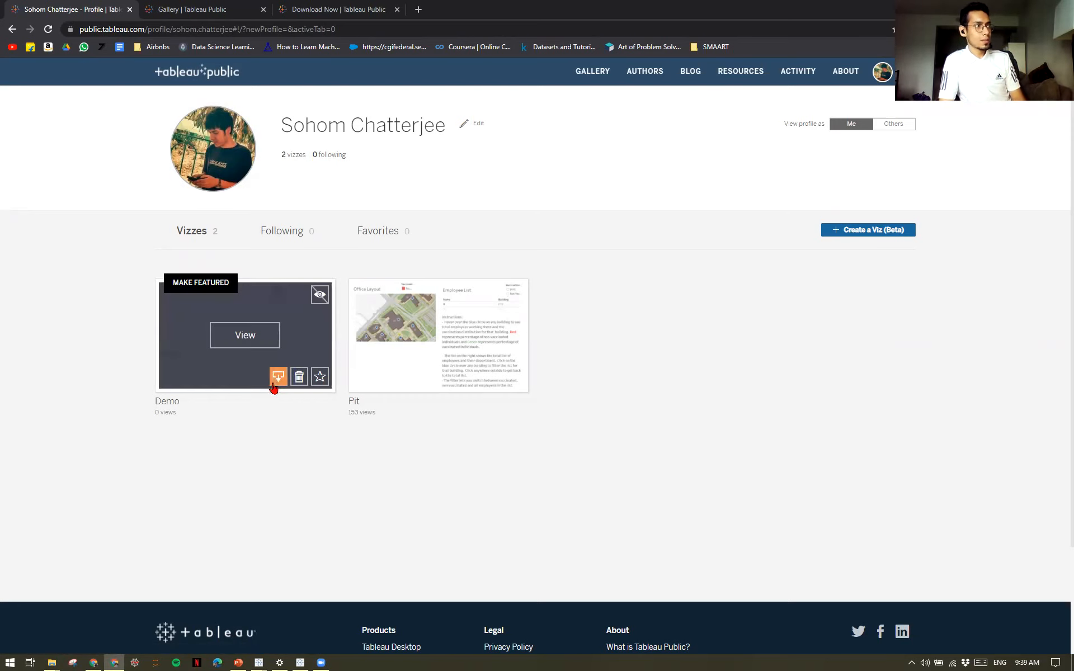
pyautogui.moveTo(272, 384)
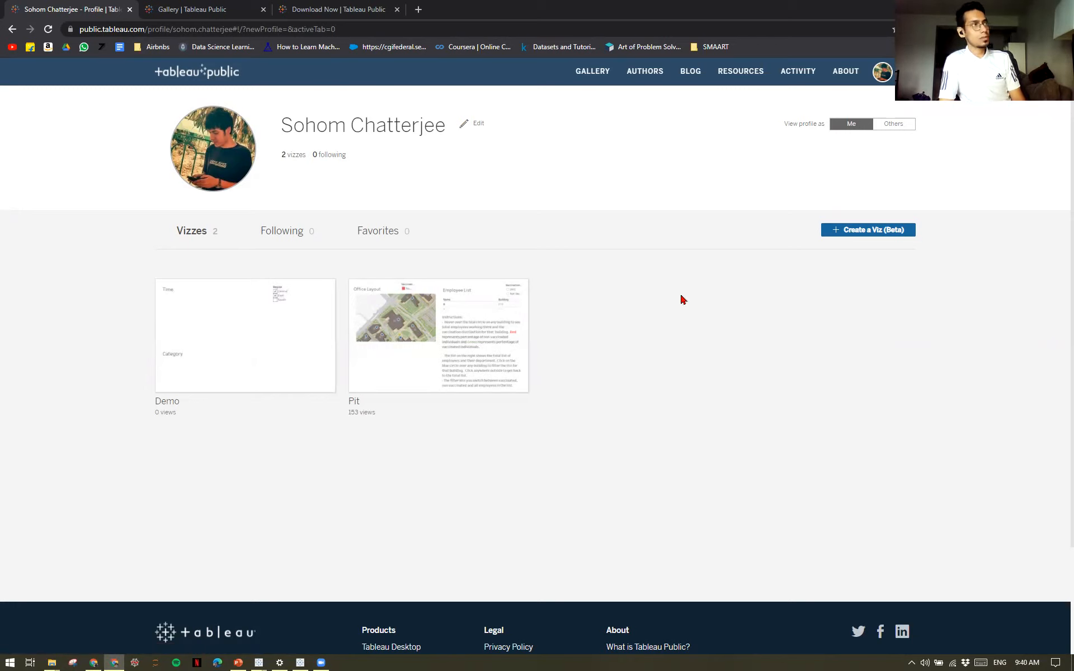
# Search the web for tableau desktop in a new browser tab.
pyautogui.click(418, 9)
pyautogui.write('ta')
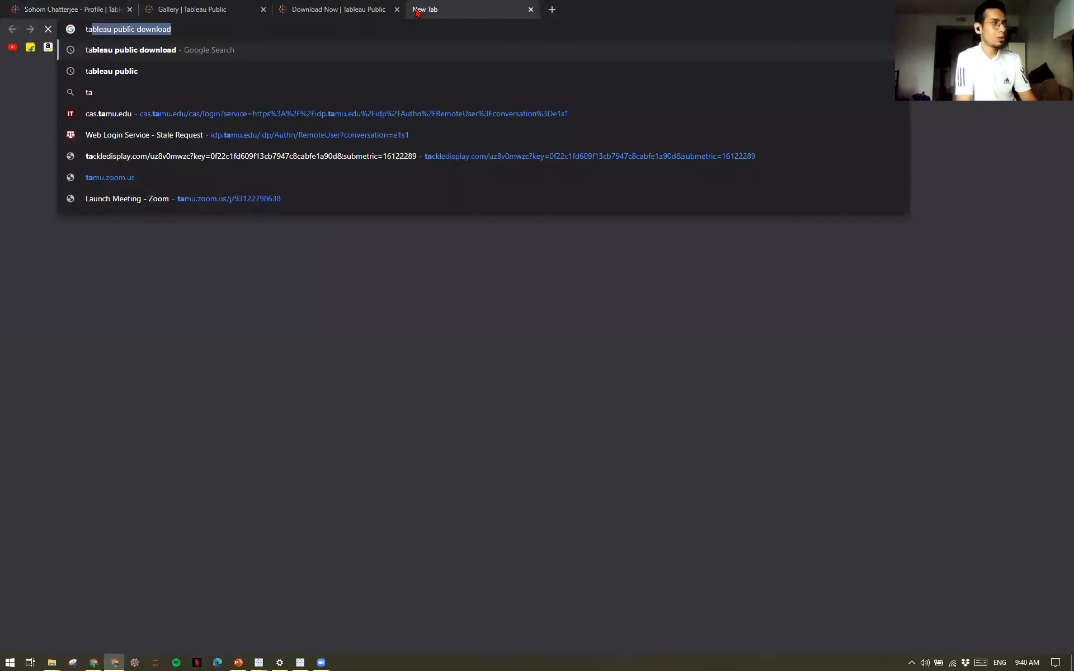
pyautogui.write('bleau de')
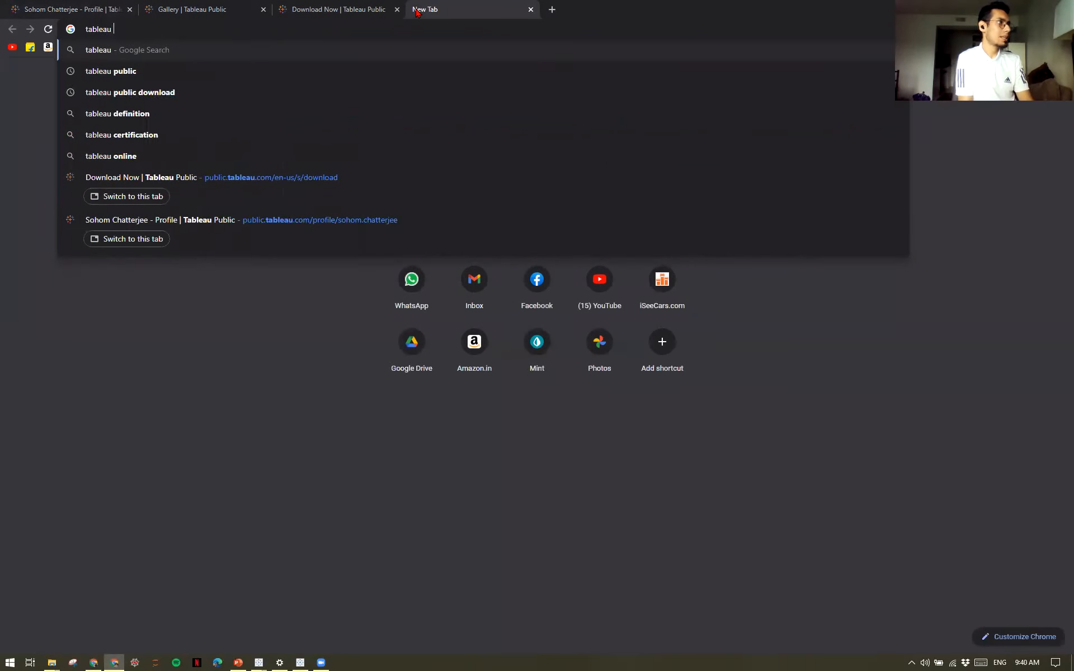
pyautogui.write('sk')
pyautogui.press('Return')
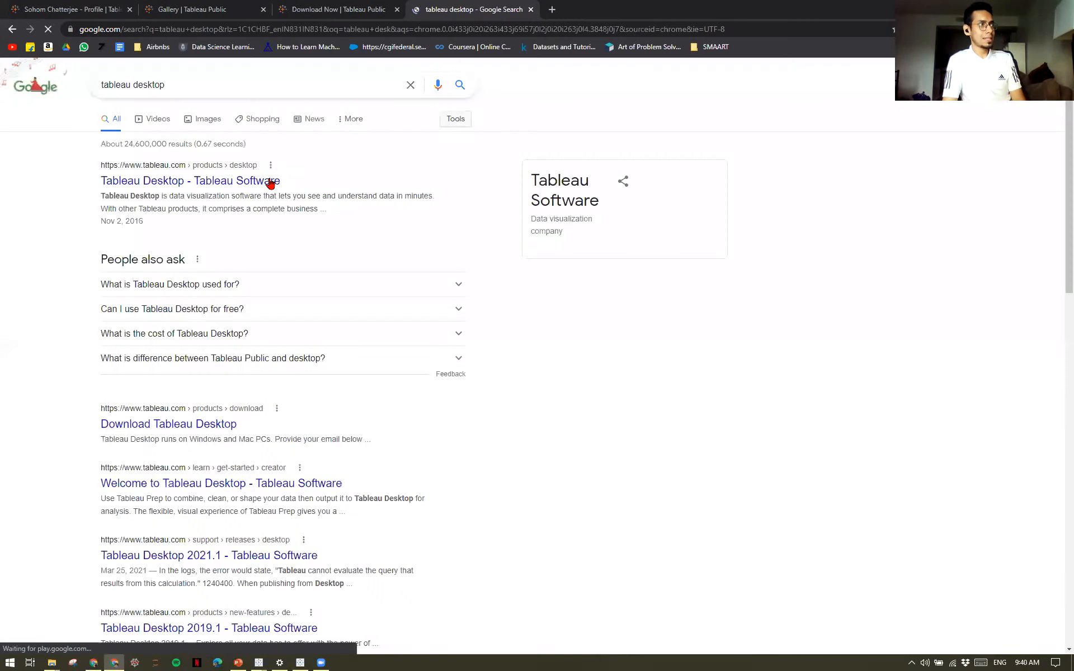
# Refine the web search to tableau desktop student.
pyautogui.click(224, 83)
pyautogui.write('st')
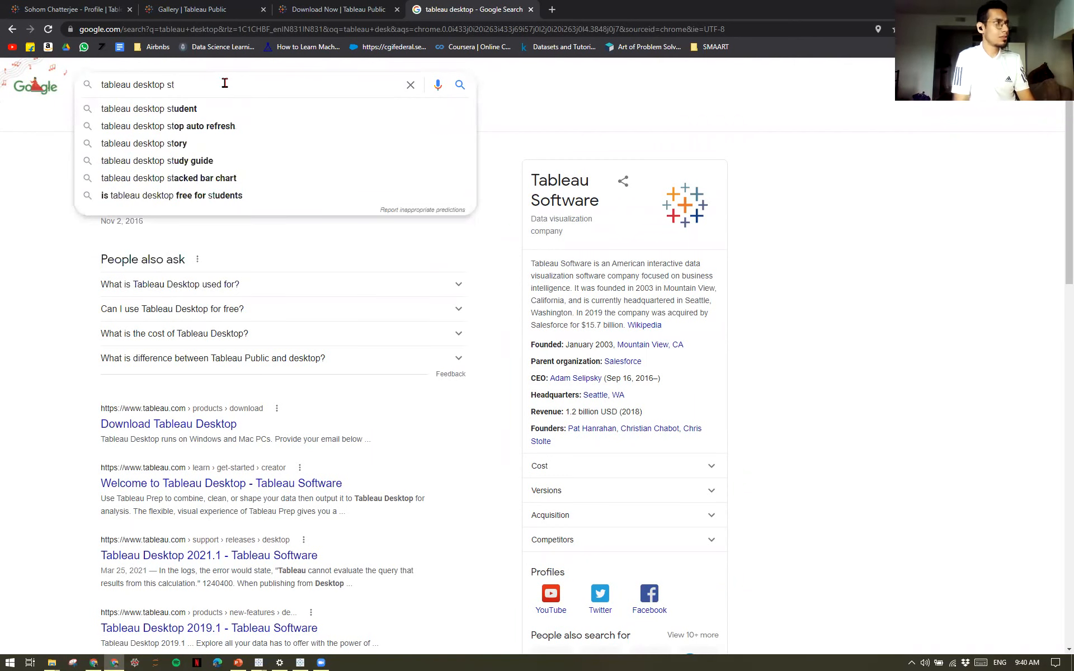
pyautogui.press('Down')
pyautogui.press('Return')
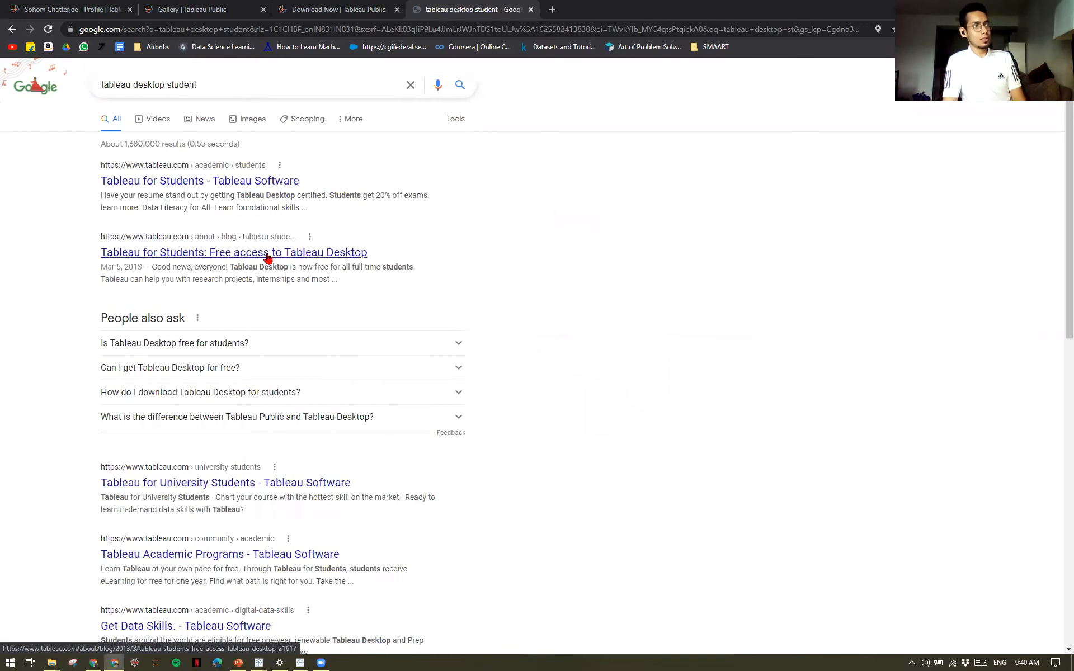
# Open the Tableau for Students page, bring up its free student license form and expand the school country/region choices.
pyautogui.click(263, 182)
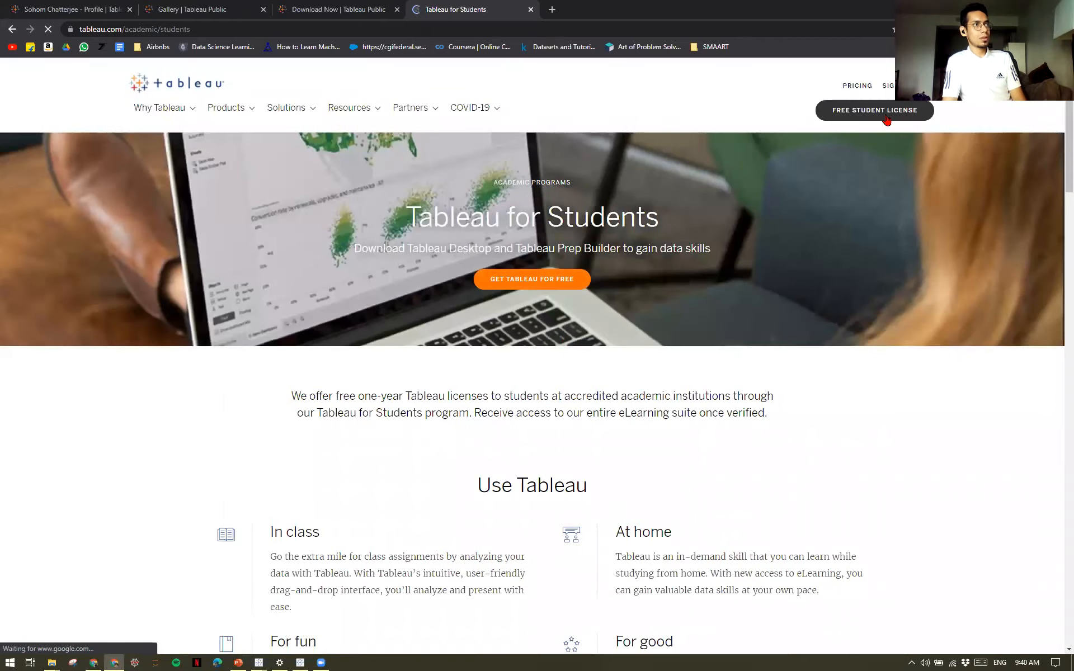
pyautogui.click(887, 120)
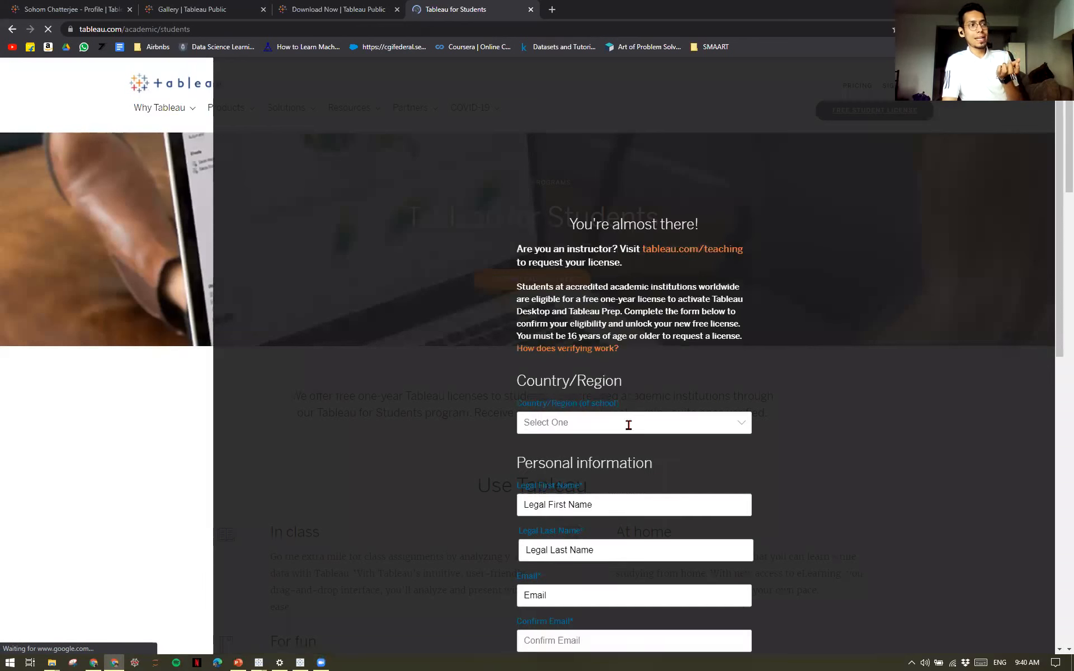
pyautogui.click(628, 425)
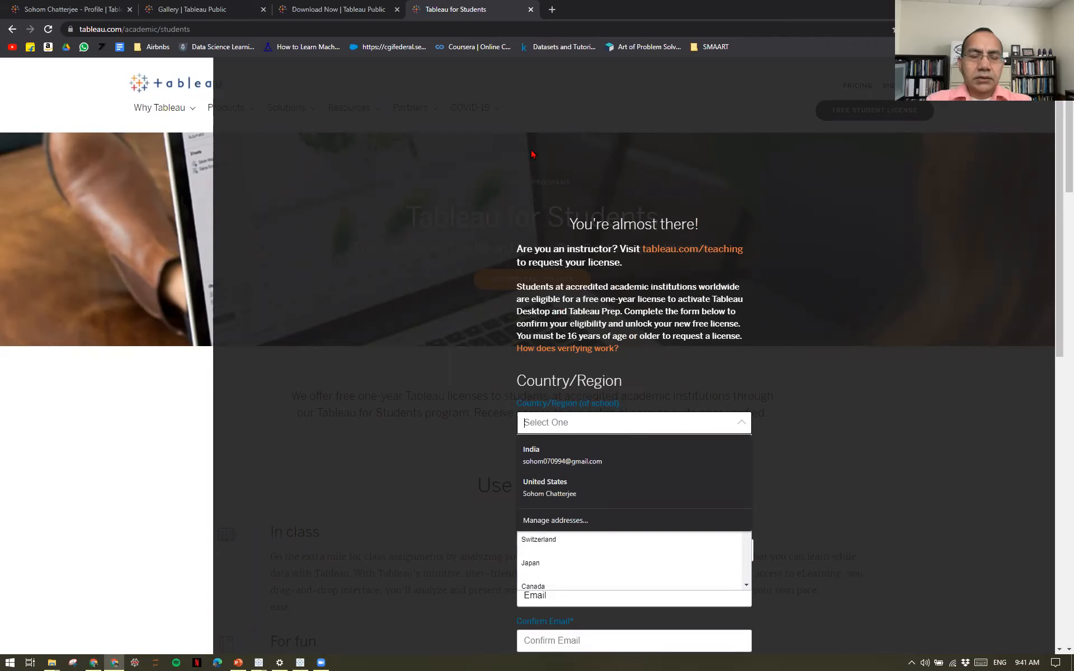
# Review the personal and school information fields of the student license form and close the form.
pyautogui.scroll(-7, 541, 209)
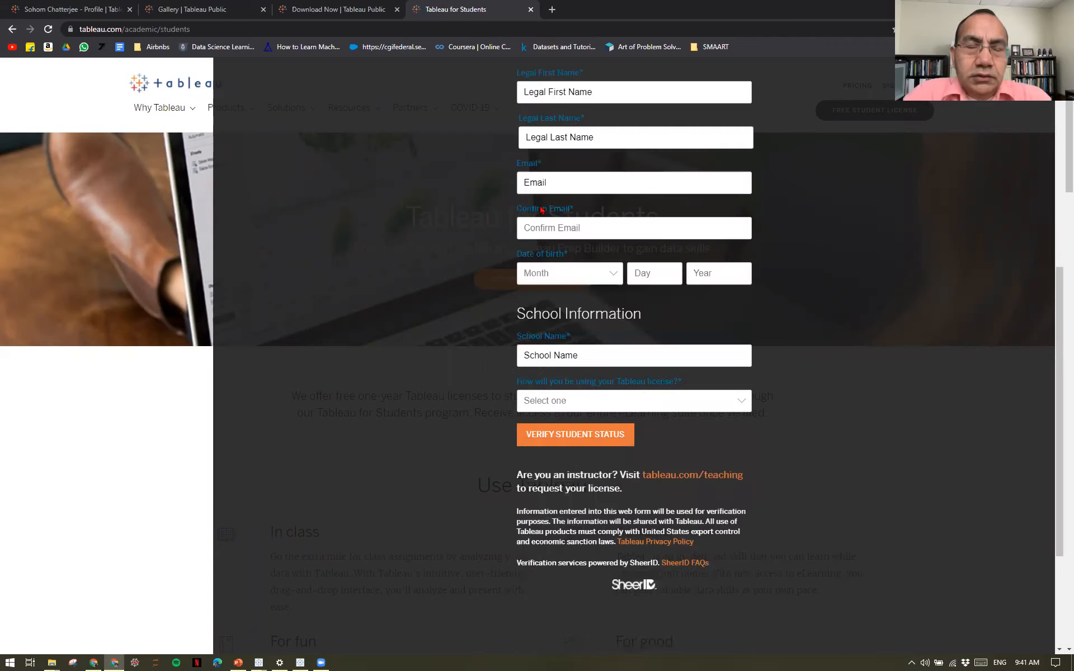
pyautogui.scroll(7, 215, 274)
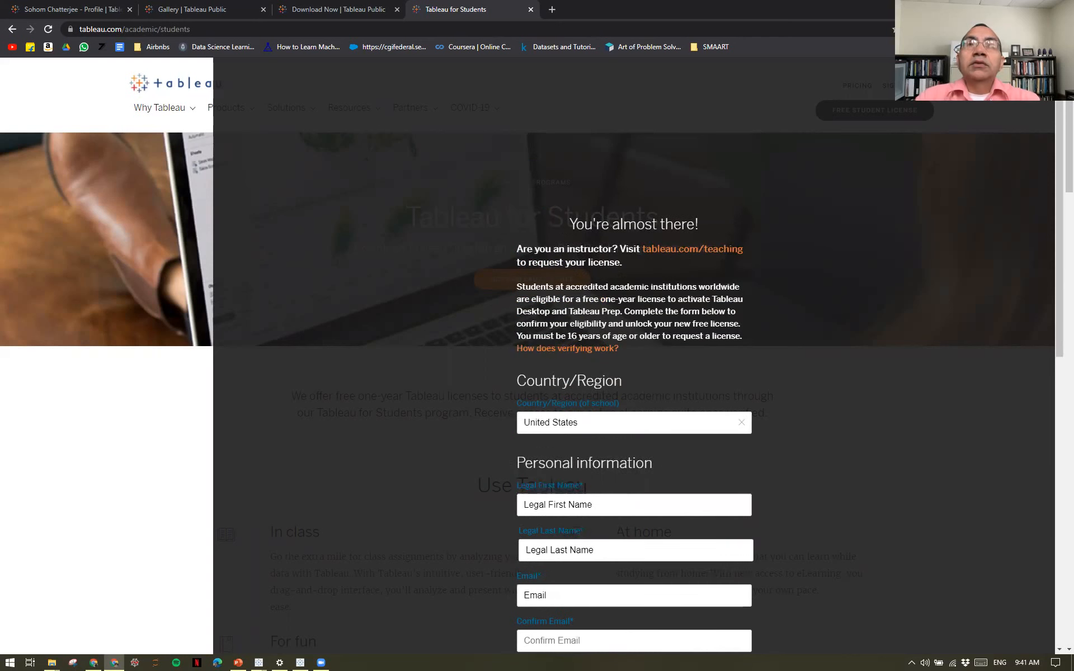
pyautogui.click(1033, 79)
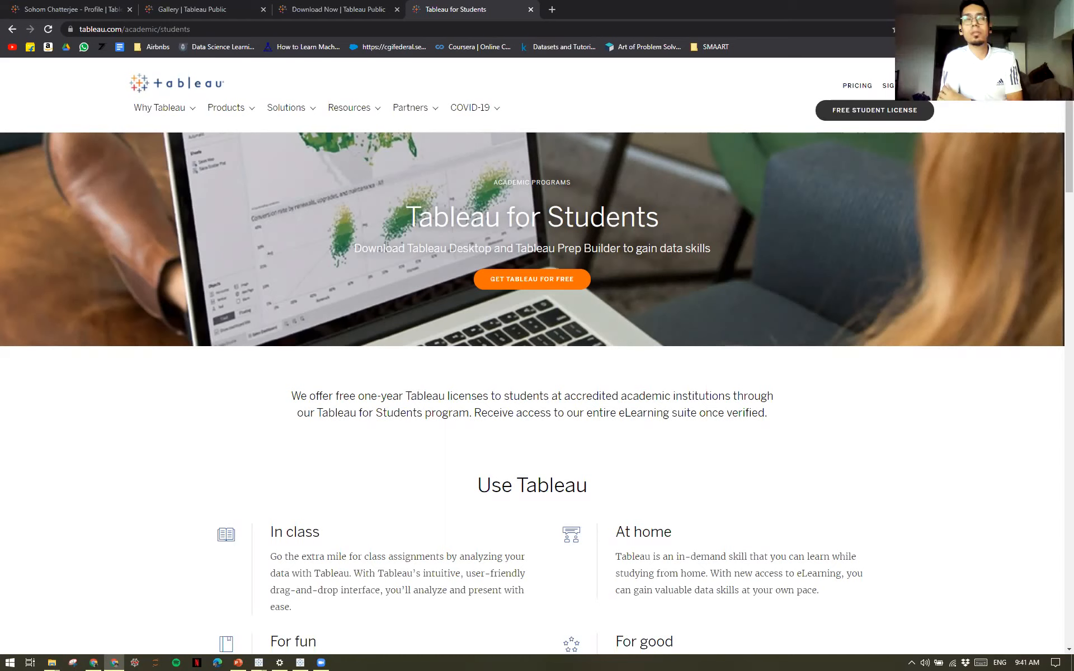
# Look through the open Tableau Public download, gallery and Tableau for Students pages, ending on the Tableau Public profile.
pyautogui.click(305, 5)
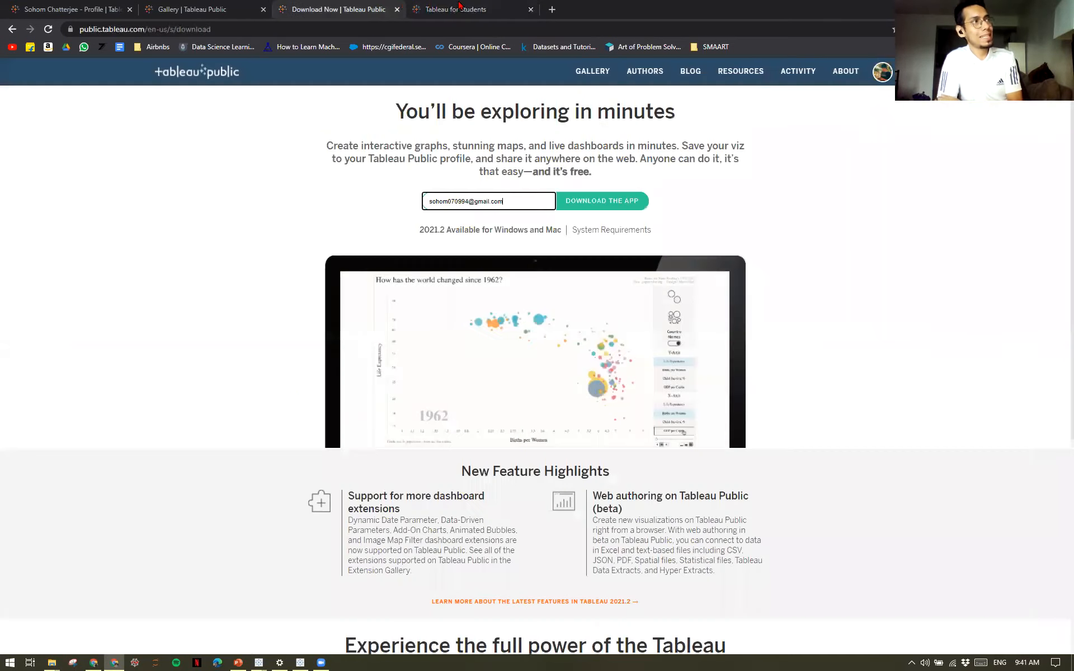
pyautogui.click(227, 5)
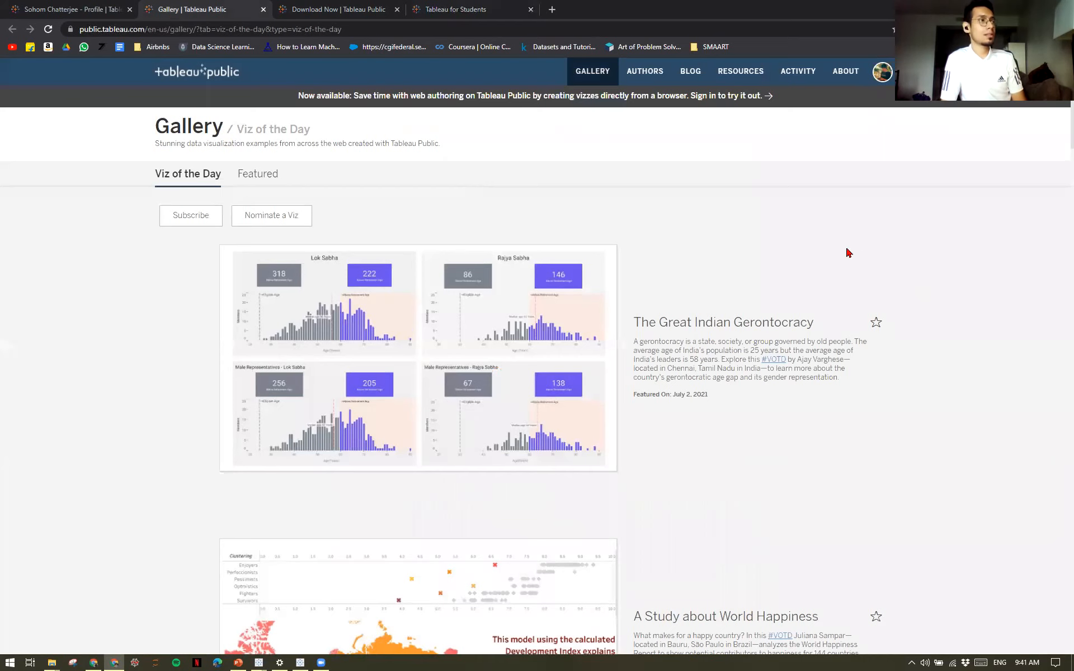
pyautogui.click(437, 5)
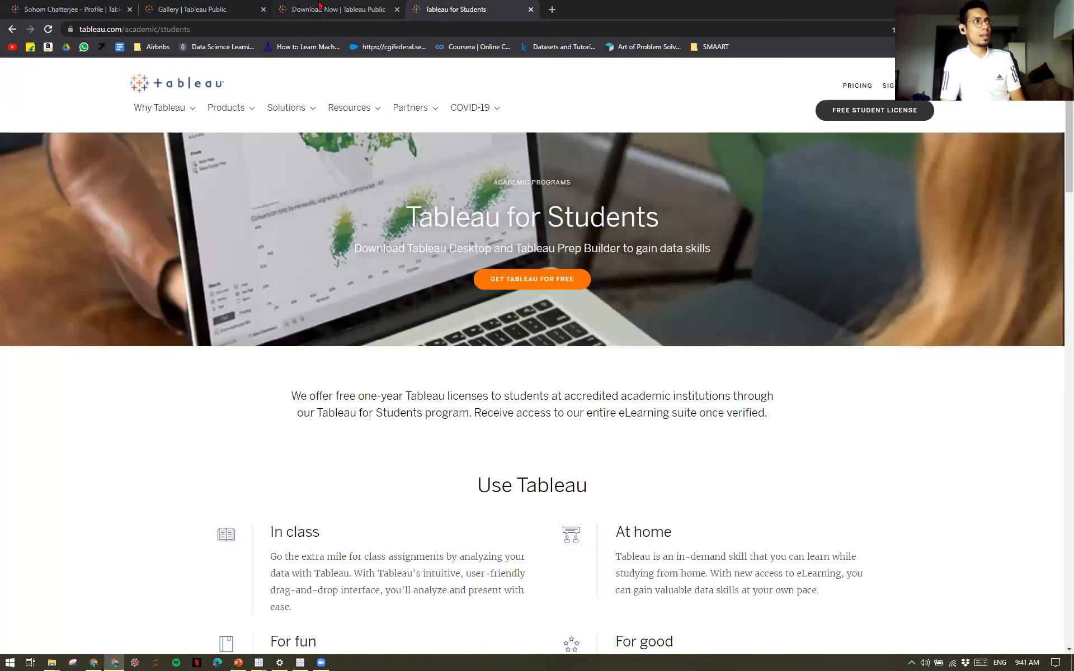
pyautogui.click(317, 5)
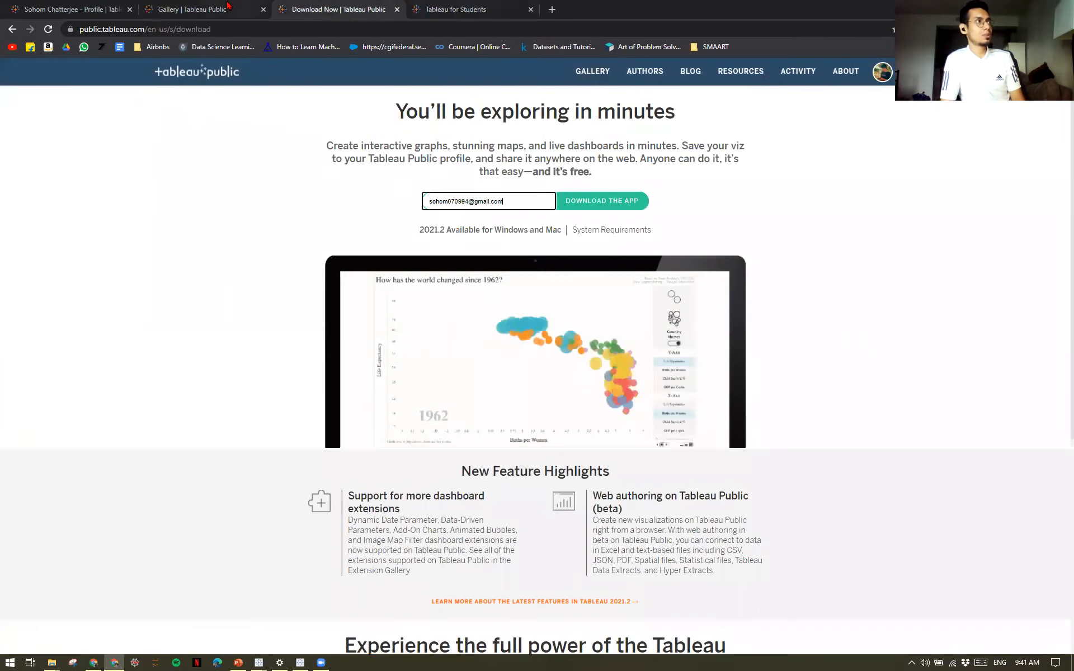
pyautogui.click(228, 5)
pyautogui.click(332, 6)
pyautogui.click(448, 6)
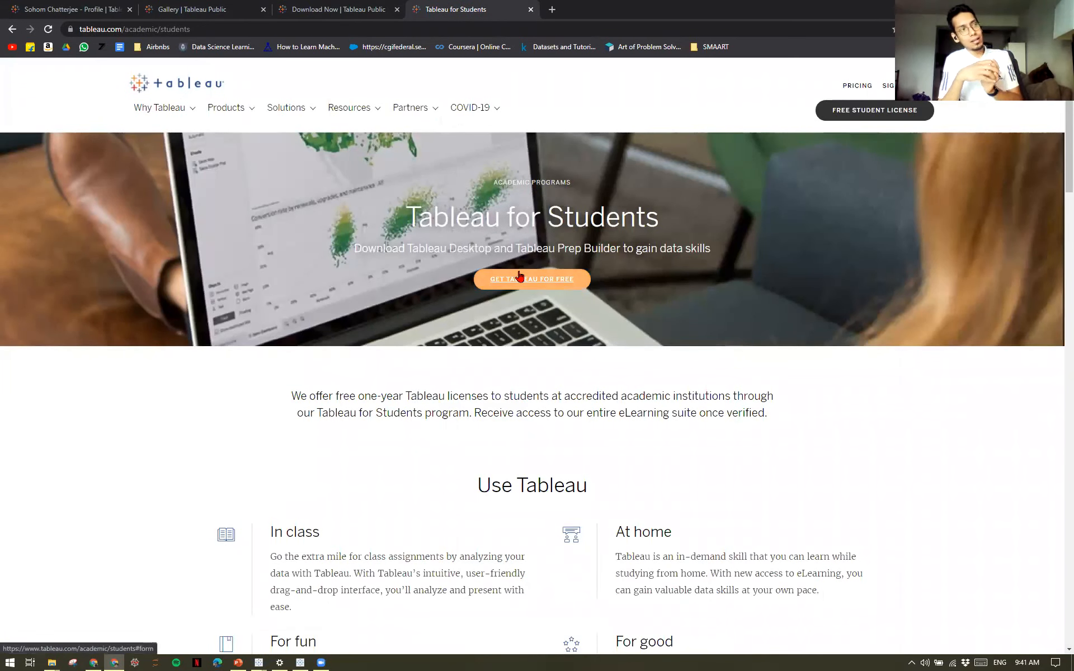
pyautogui.click(45, 6)
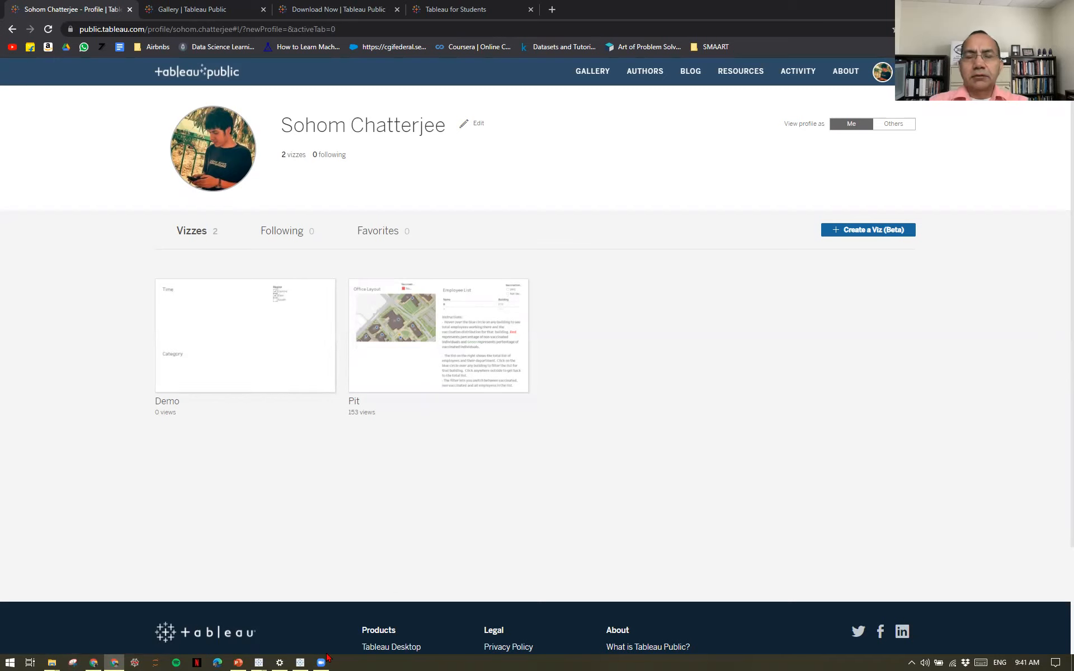
# Switch to the Demo workbook in Tableau Public and examine its available file and save commands.
pyautogui.click(299, 661)
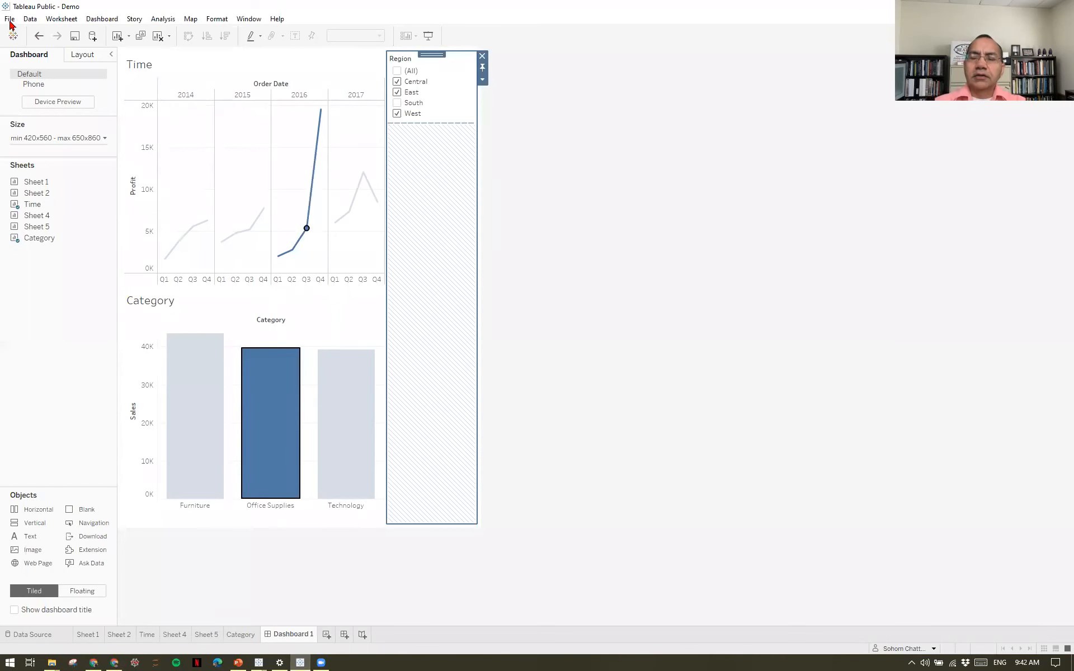
pyautogui.click(10, 20)
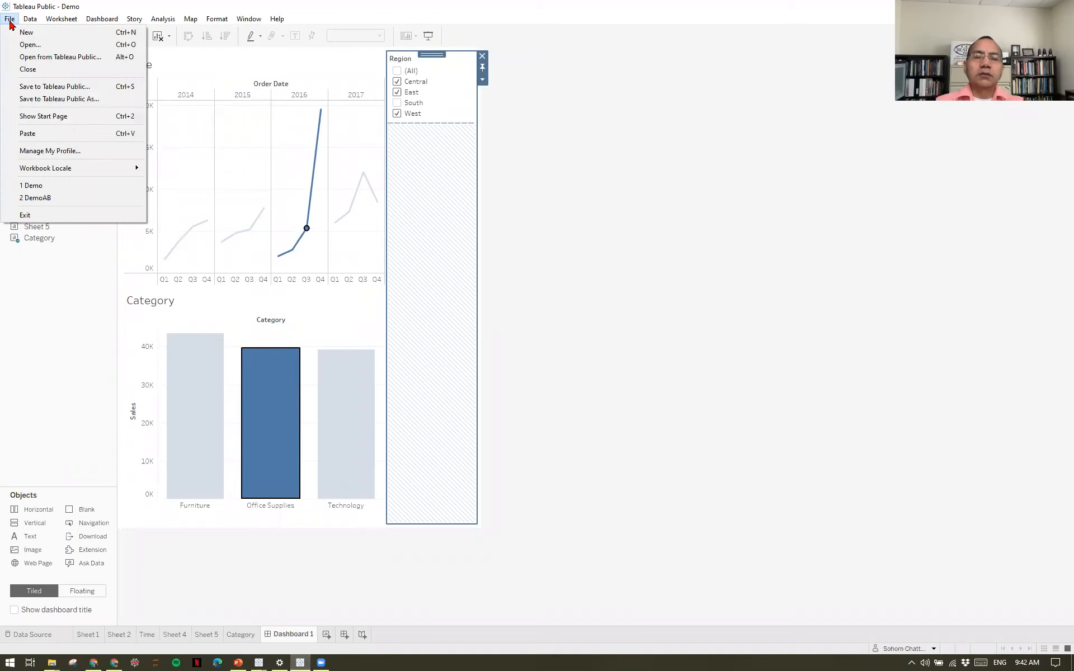
pyautogui.moveTo(67, 168)
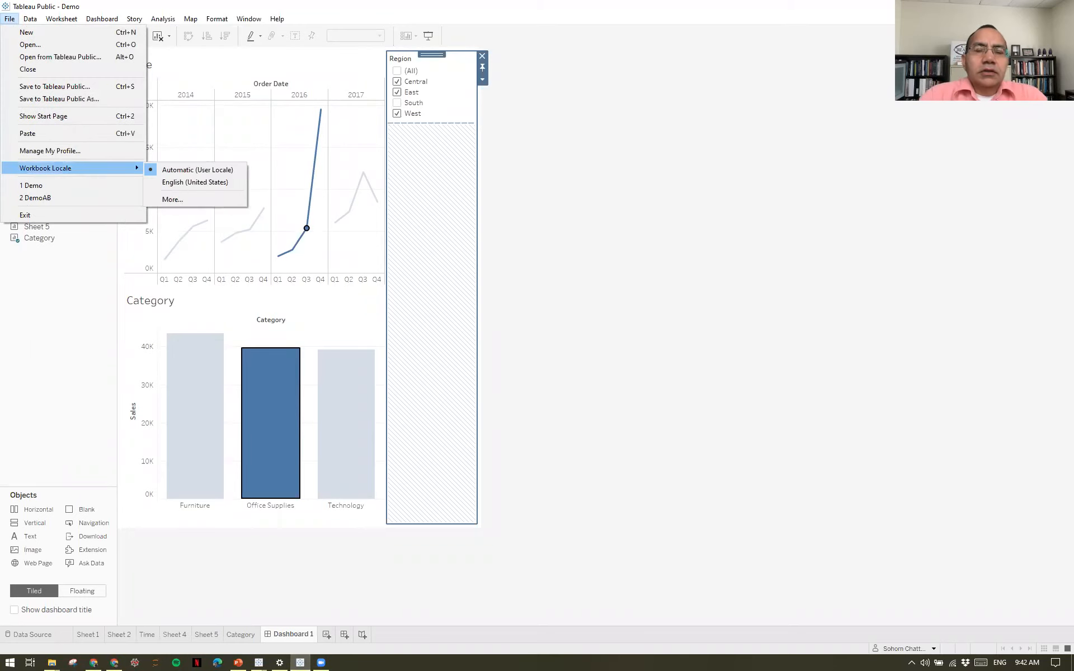
pyautogui.press('Escape')
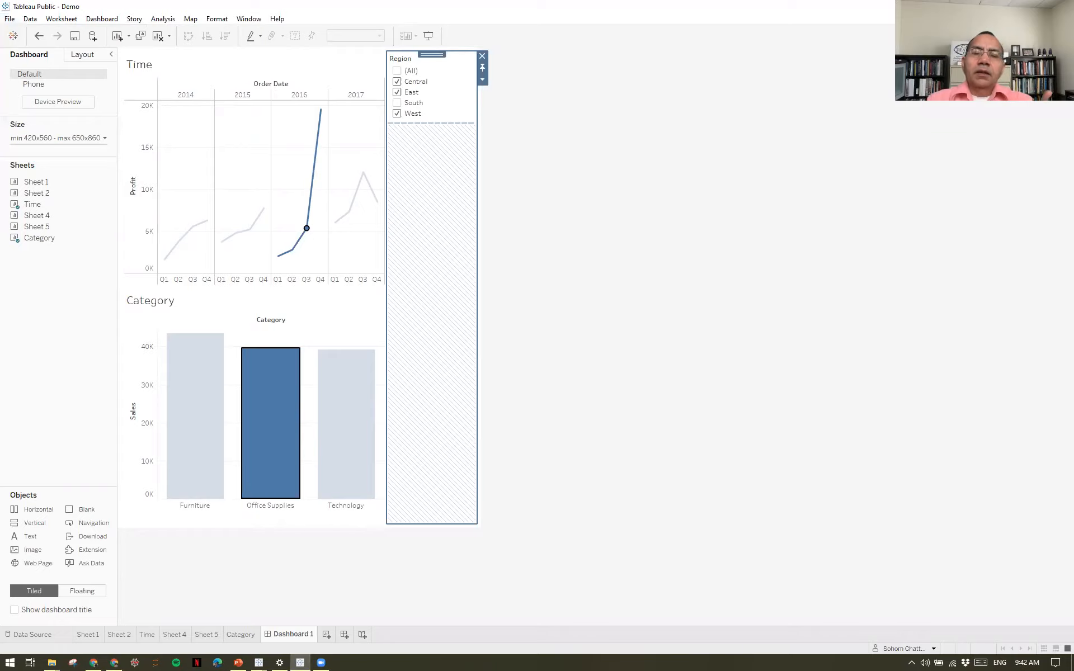
# Switch to the Sample_SuperStore workbook in Tableau Desktop and examine its file saving, exporting and printing commands.
pyautogui.hotkey('alt', 'Tab')
pyautogui.press('super+d')
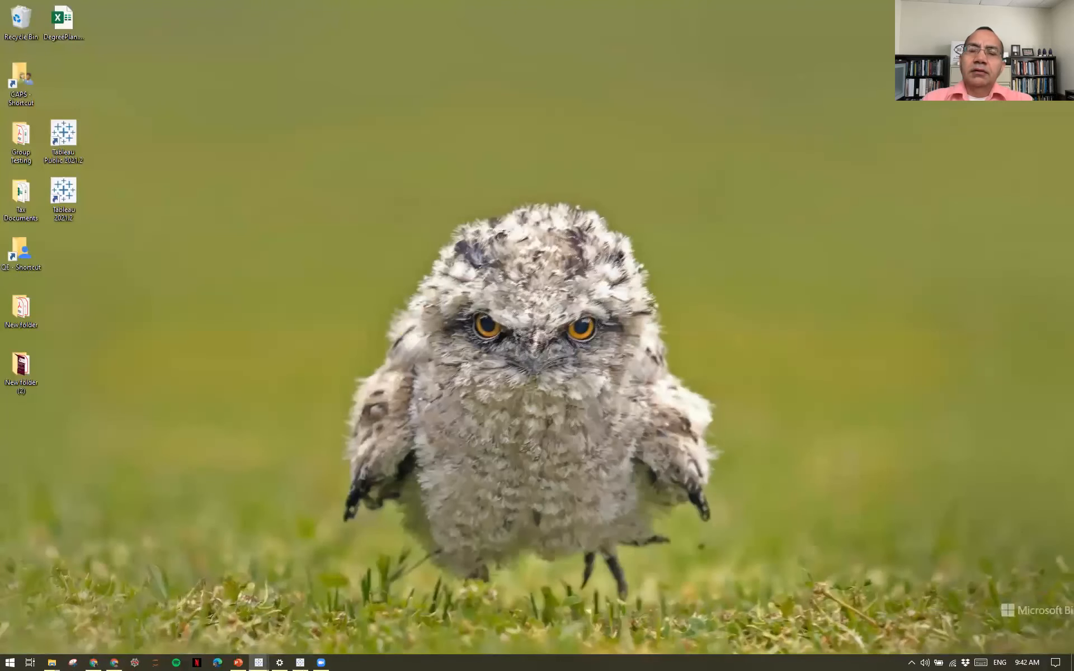
pyautogui.moveTo(426, 102); pyautogui.dragTo(11, 26)
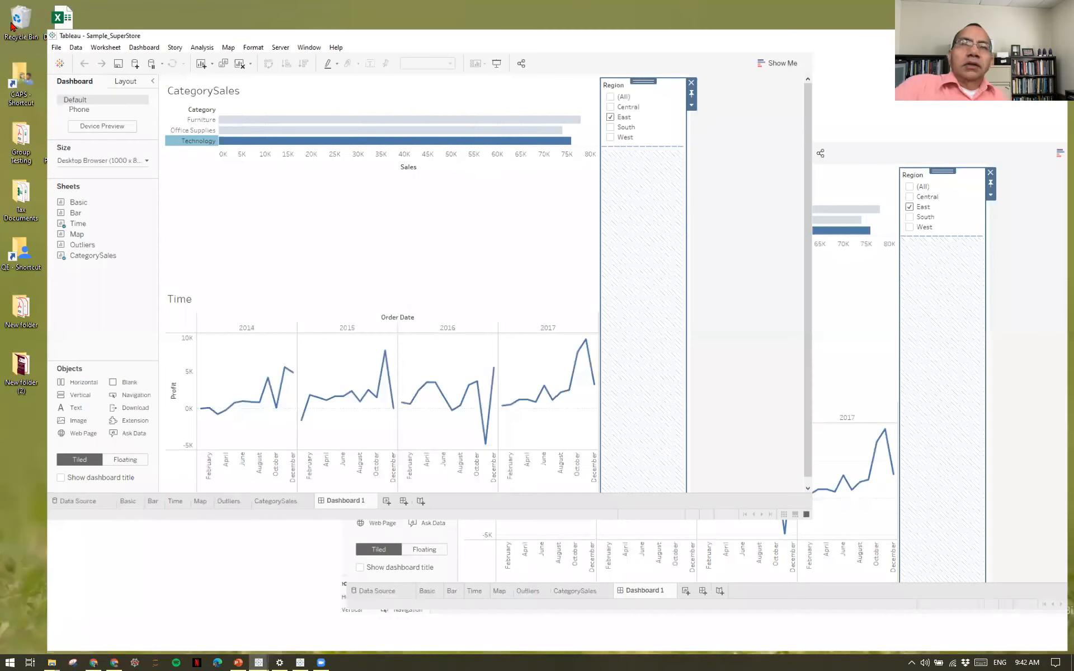
pyautogui.click(9, 19)
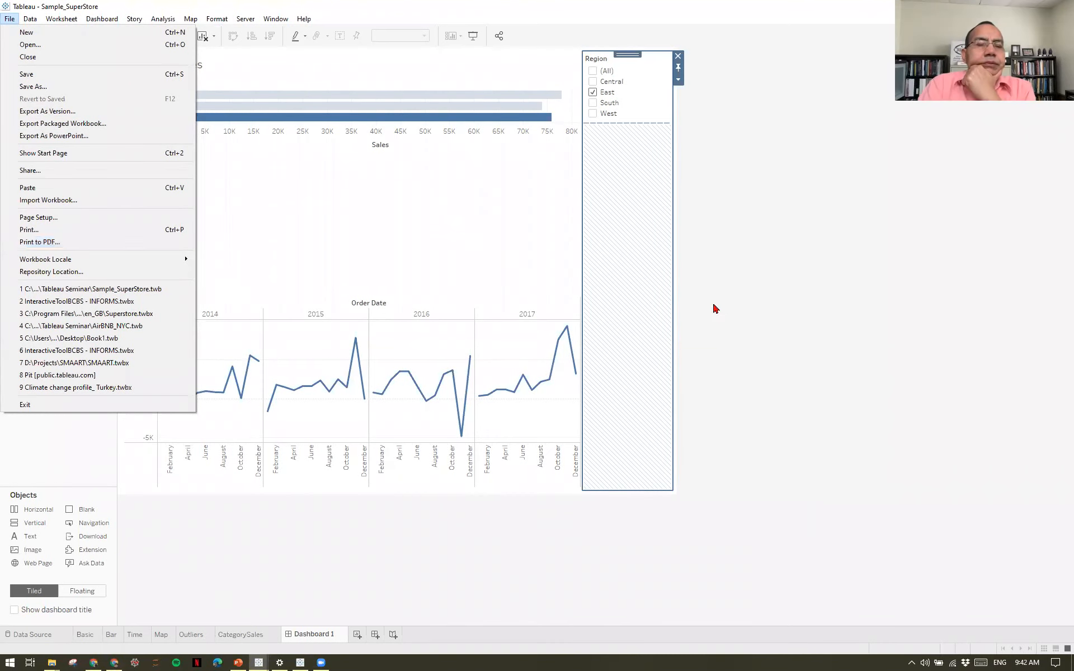
pyautogui.click(776, 305)
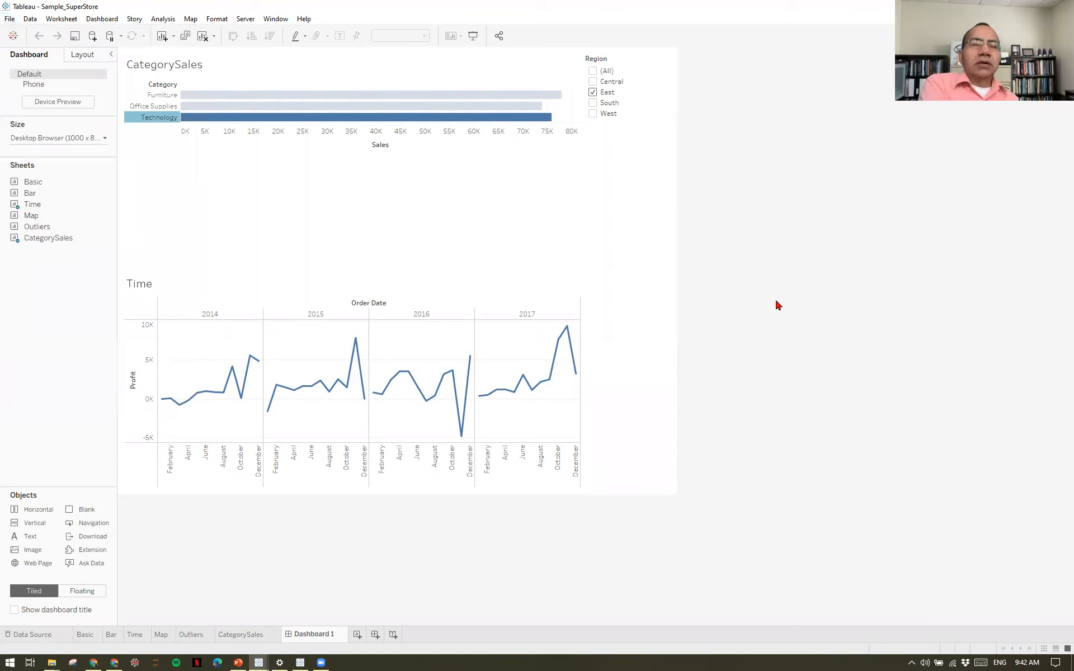
# Return to the Demo workbook in Tableau Public and filter the Time chart through the Category bars, ending with Furniture selected.
pyautogui.hotkey('alt', 'Tab')
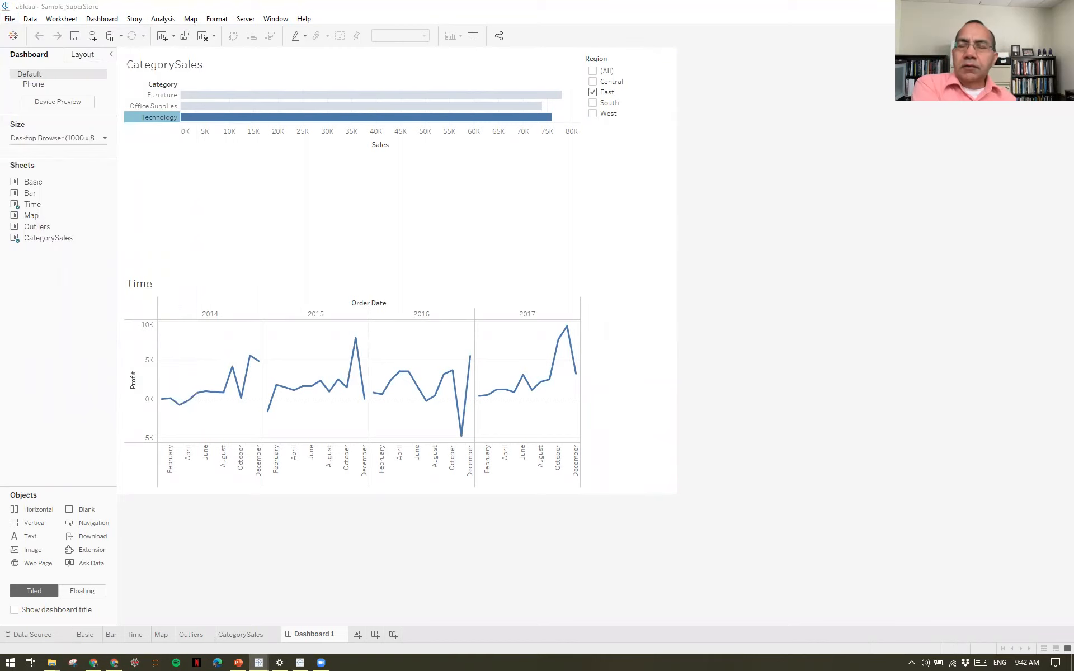
pyautogui.hotkey('alt', 'Tab')
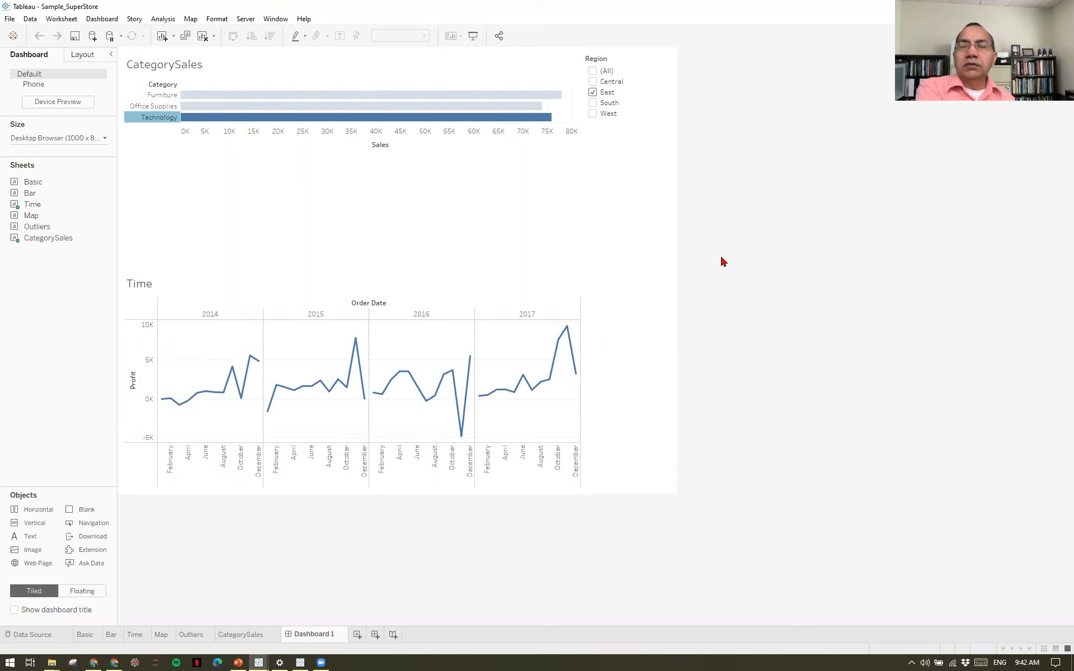
pyautogui.click(306, 659)
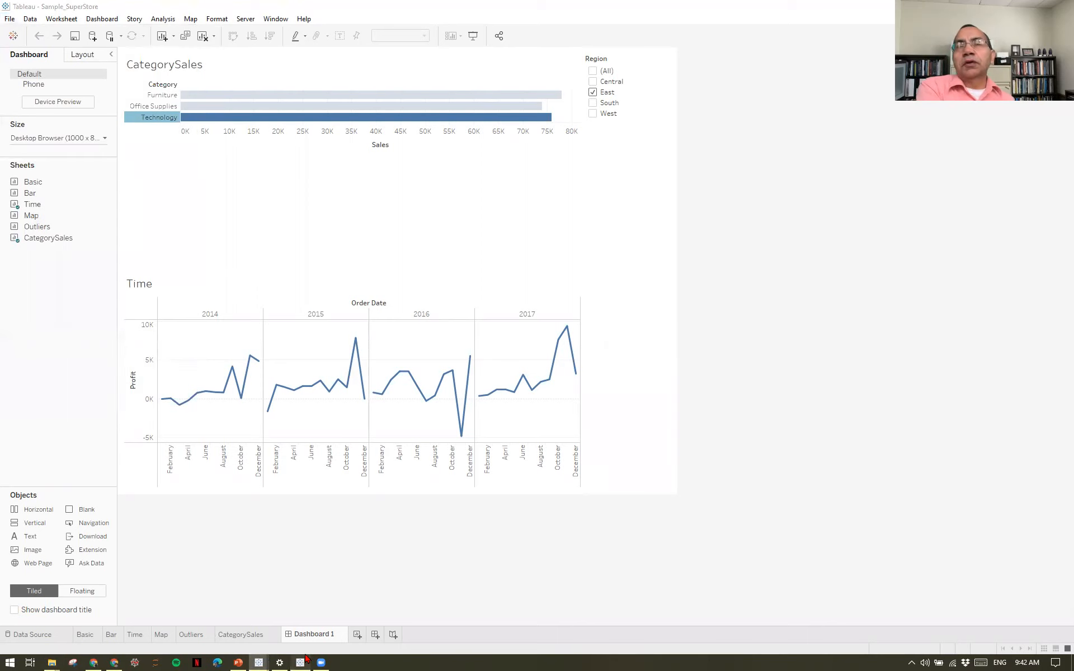
pyautogui.moveTo(355, 405)
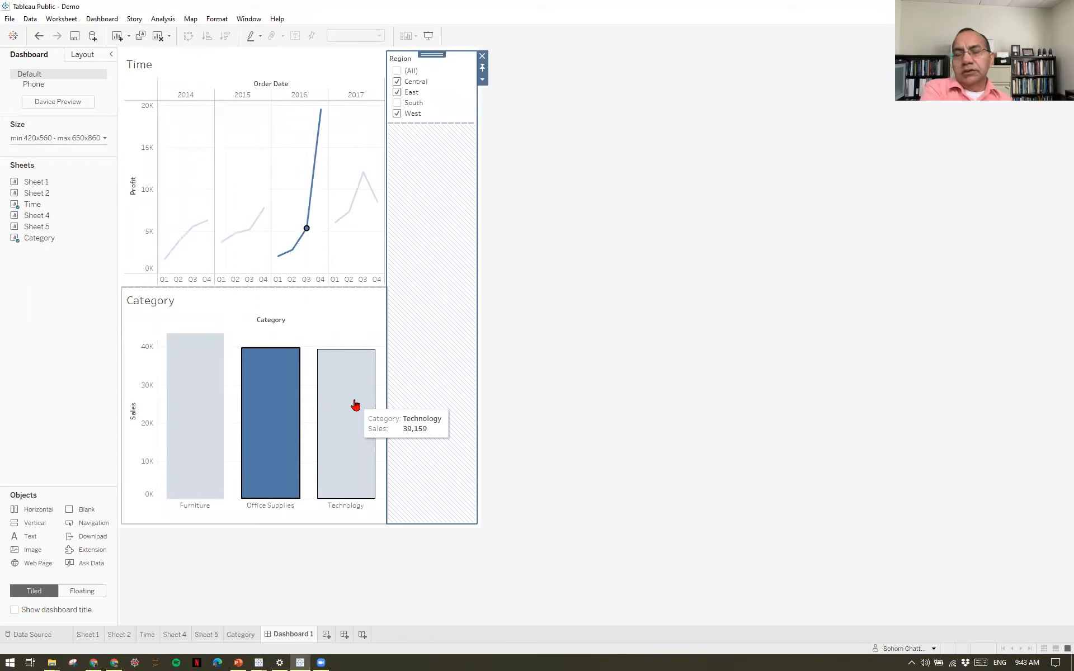
pyautogui.click(355, 405)
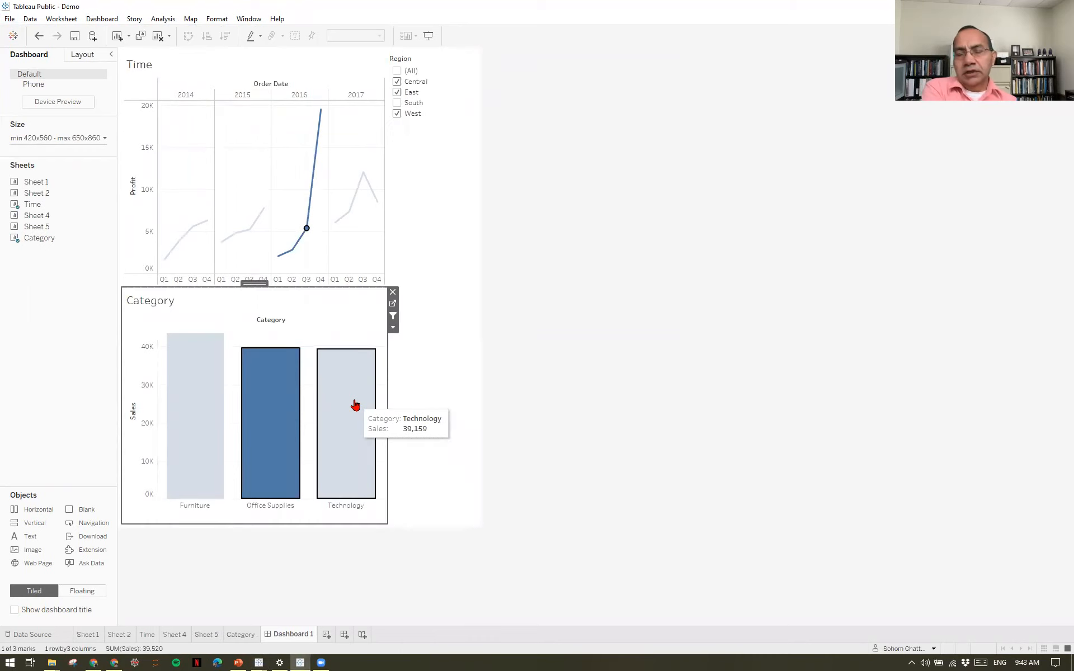
pyautogui.click(325, 408)
pyautogui.click(265, 403)
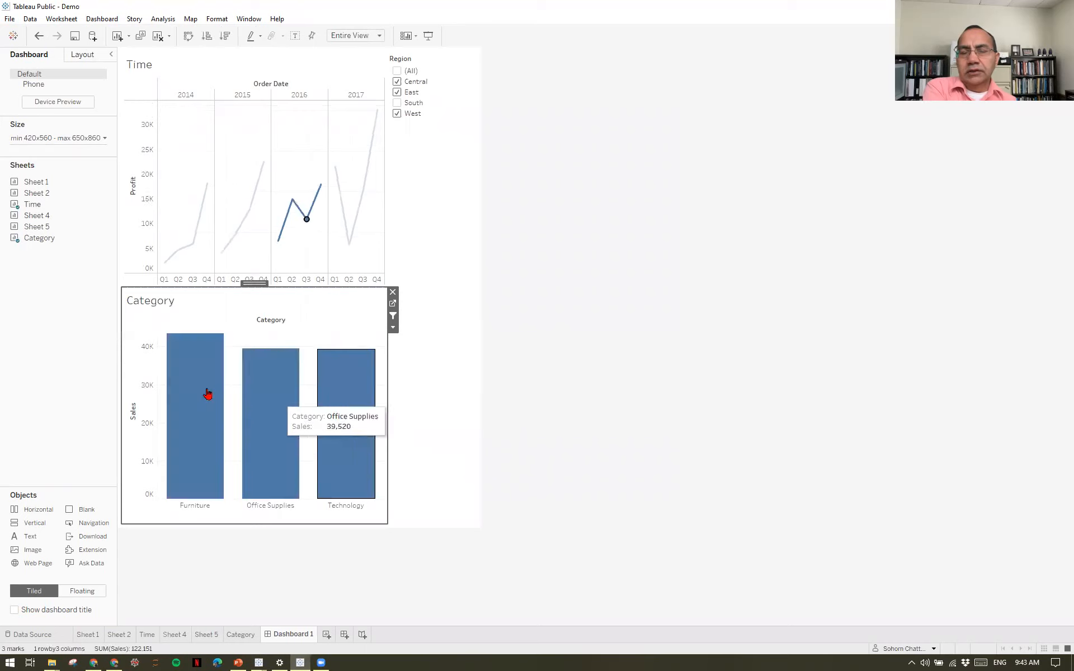
pyautogui.click(209, 396)
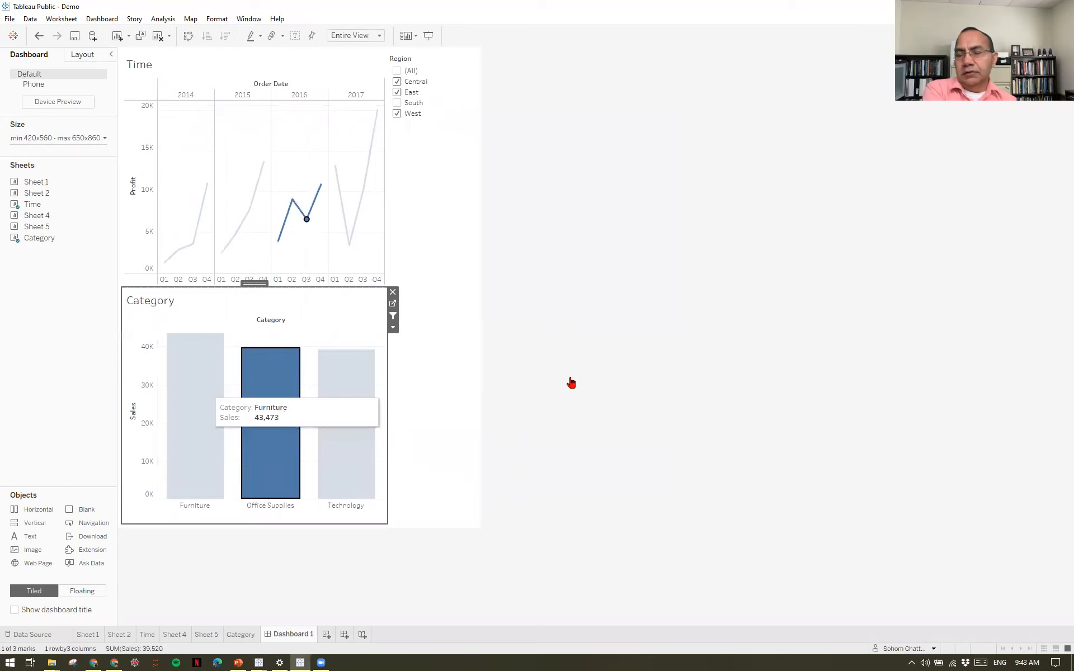
# Check the Demo workbook's file commands again for comparison with the desktop version, leaving the workbook as it is.
pyautogui.click(10, 18)
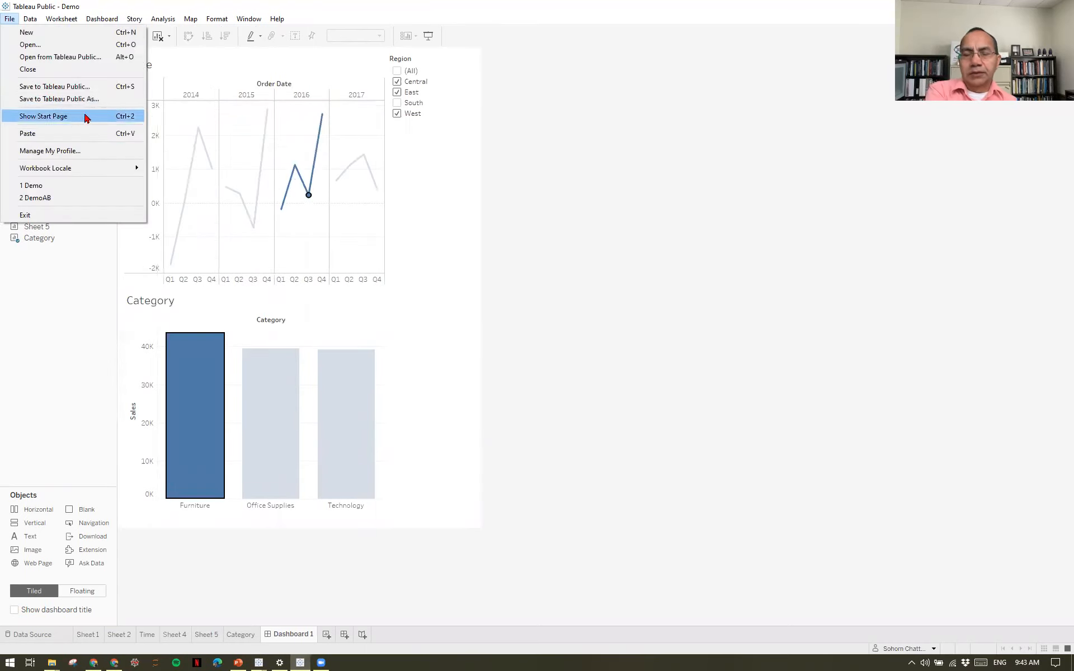
pyautogui.moveTo(112, 170)
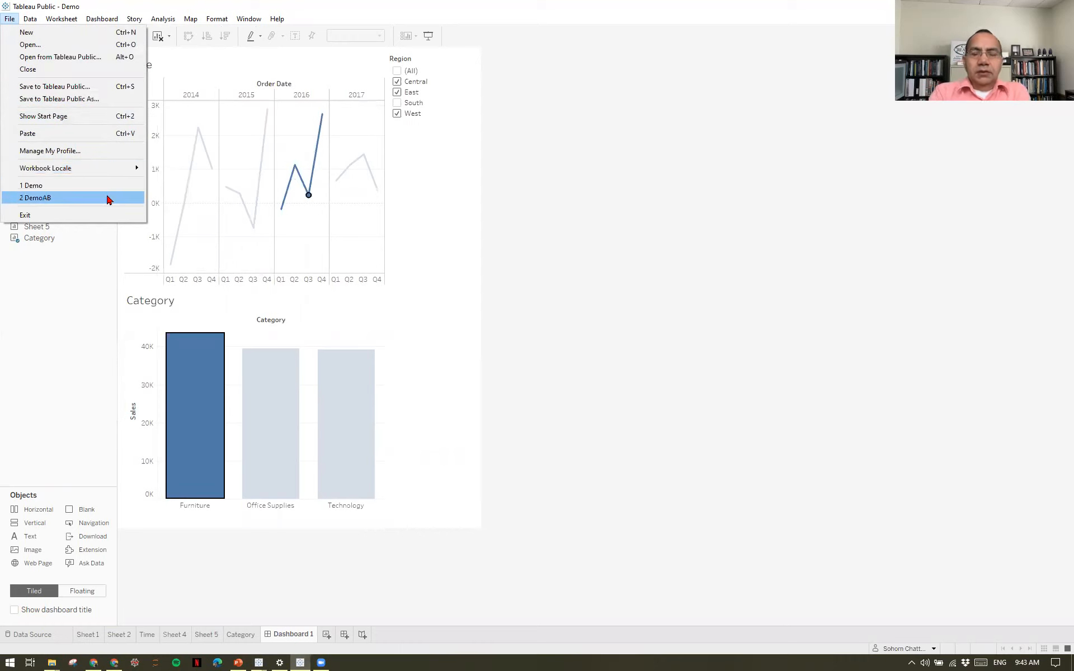
pyautogui.click(751, 179)
pyautogui.hotkey('alt', 'Tab')
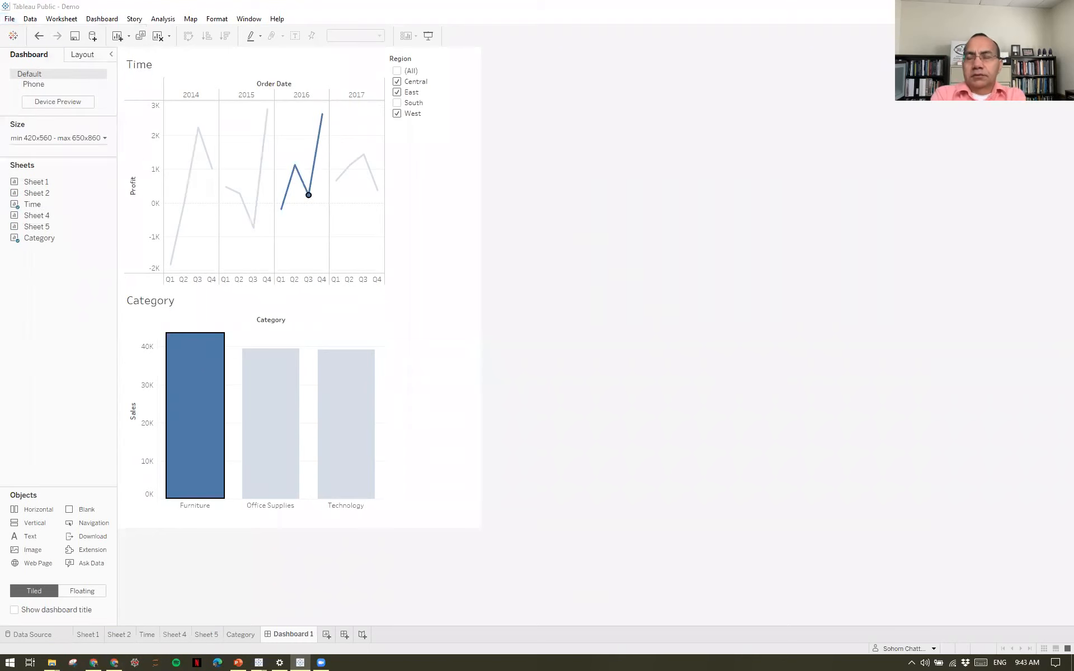